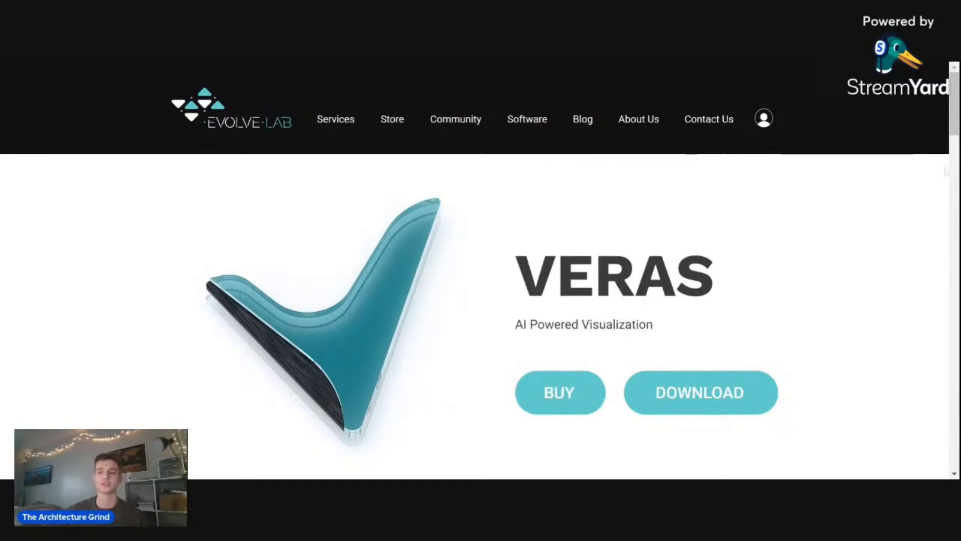
- Review the Veras product page's overview, supported Revit versions, features and applications
drag(955, 122, 951, 169)
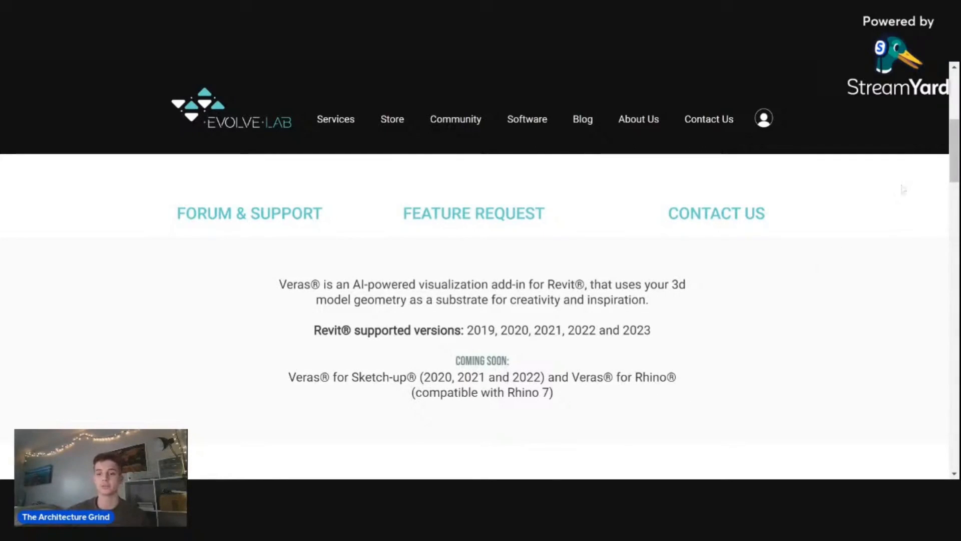
drag(949, 126, 955, 181)
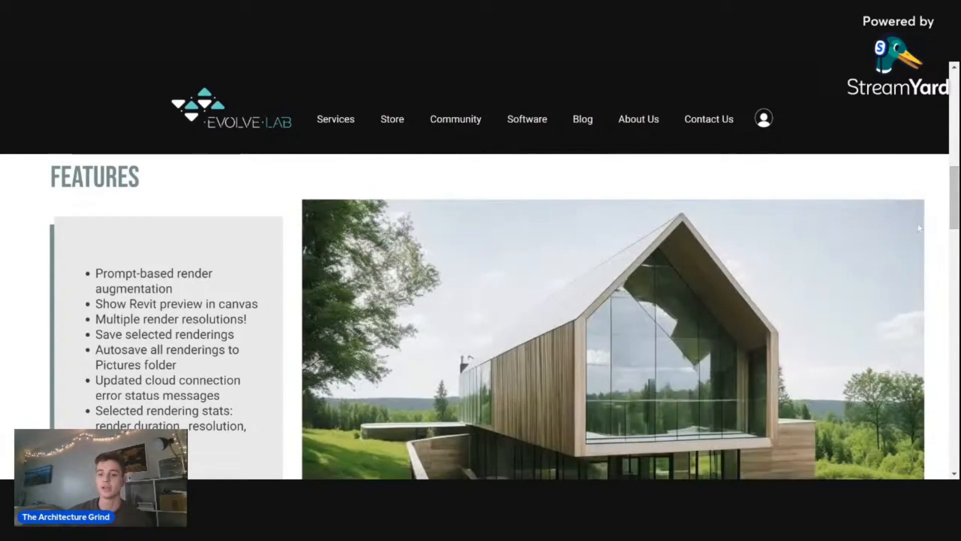
drag(954, 187, 954, 197)
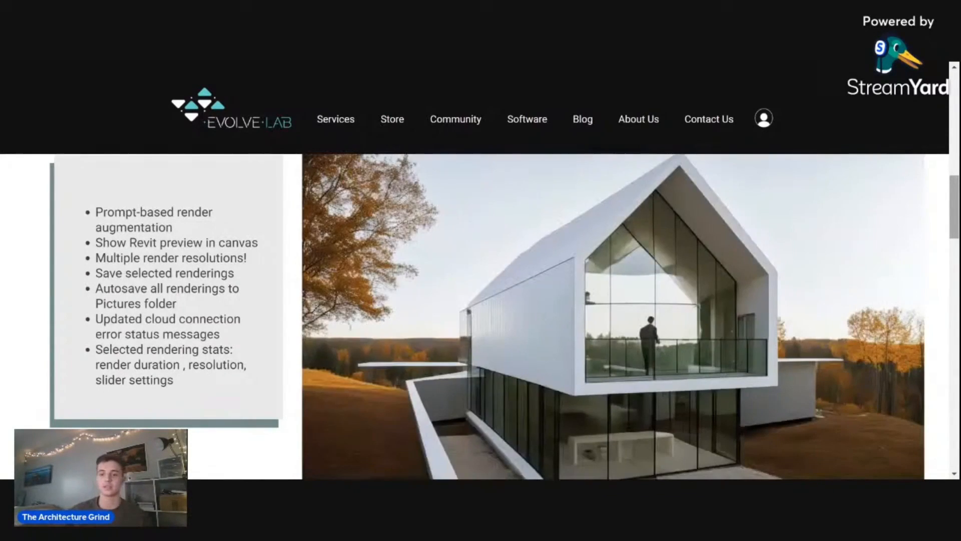
scroll(955, 198, down, 1)
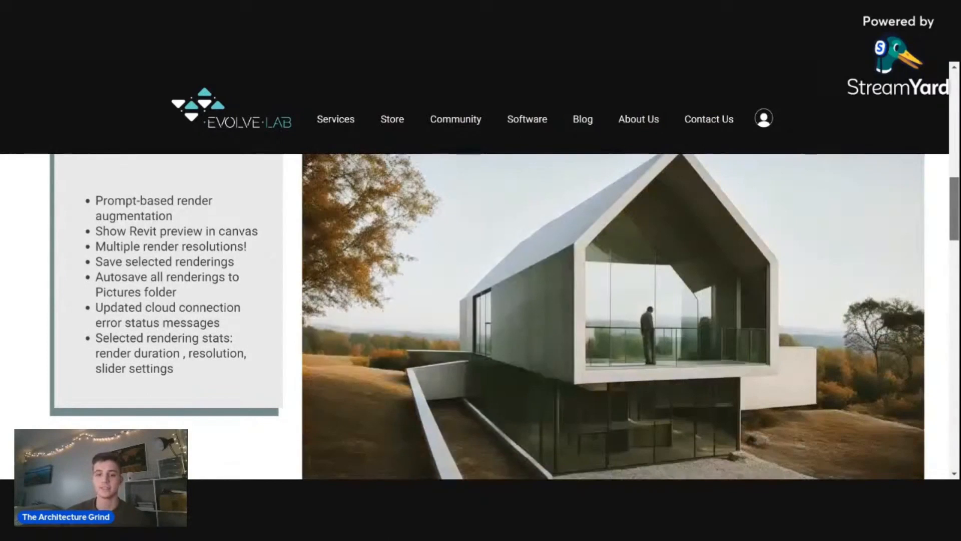
drag(954, 209, 952, 242)
scroll(954, 213, down, 1)
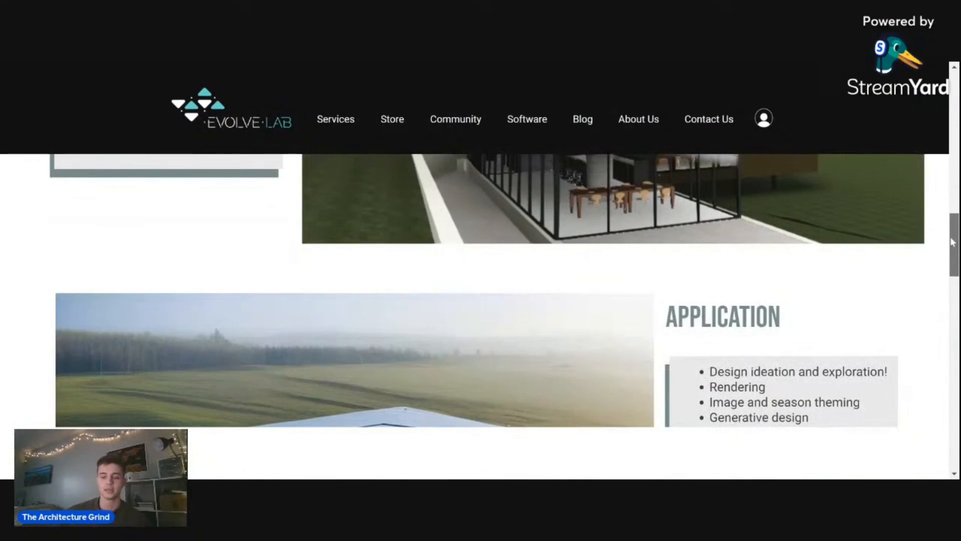
drag(953, 243, 953, 262)
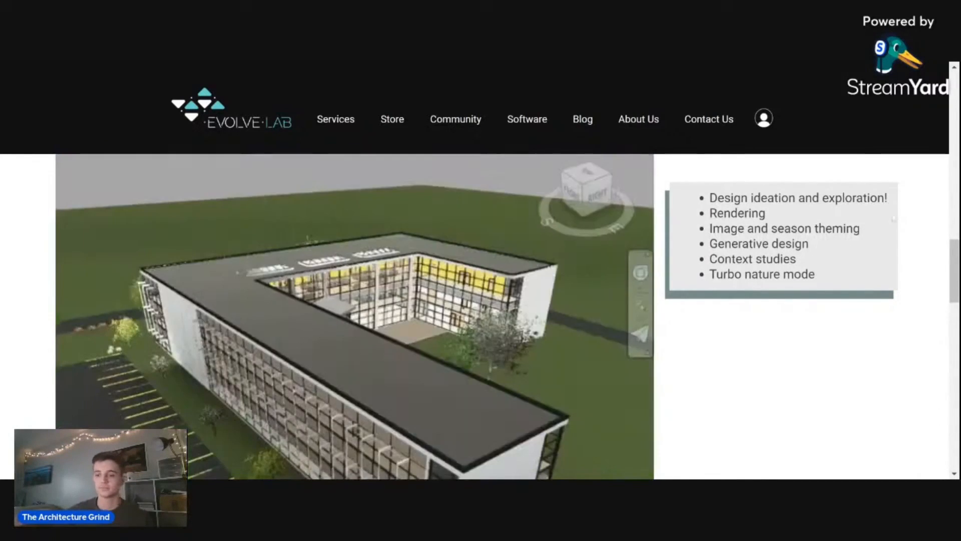
- Examine the Trial, Standard and Enterprise plans on the Veras page, comparing their inclusions and prices
drag(953, 252, 950, 360)
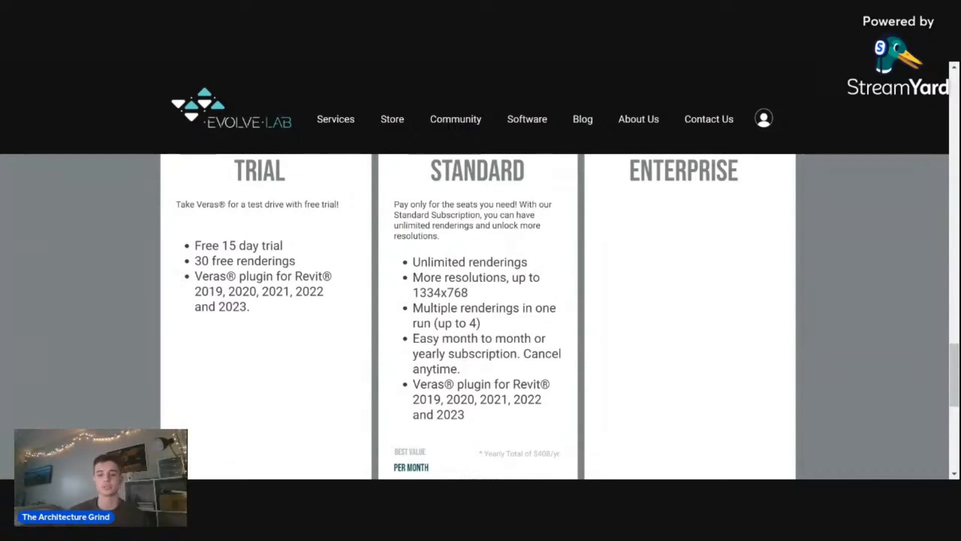
scroll(556, 326, up, 1)
scroll(557, 325, down, 6)
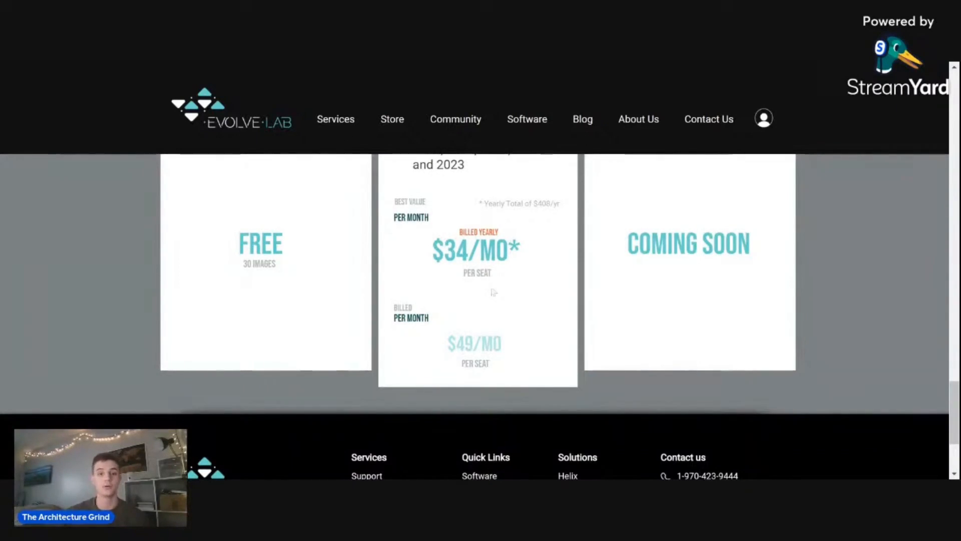
scroll(954, 401, up, 3)
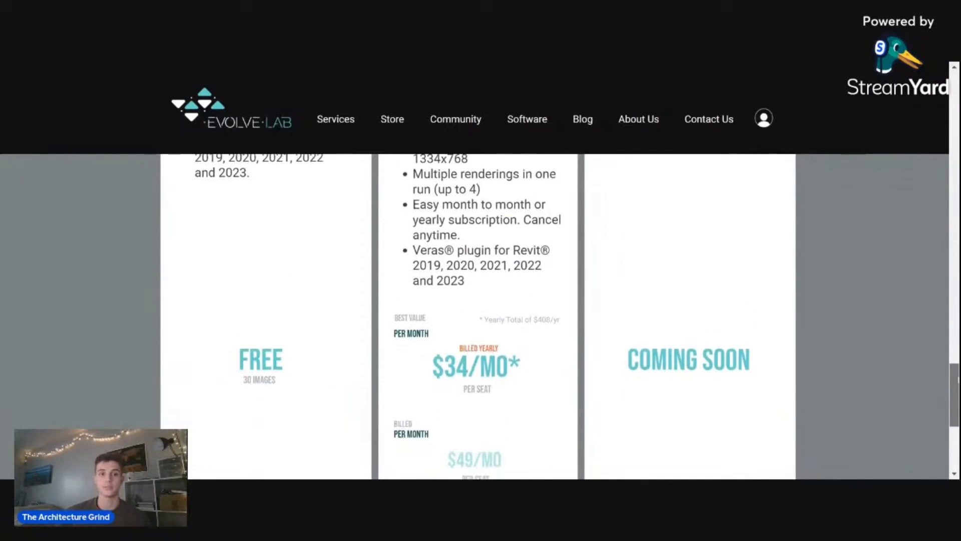
scroll(957, 379, up, 2)
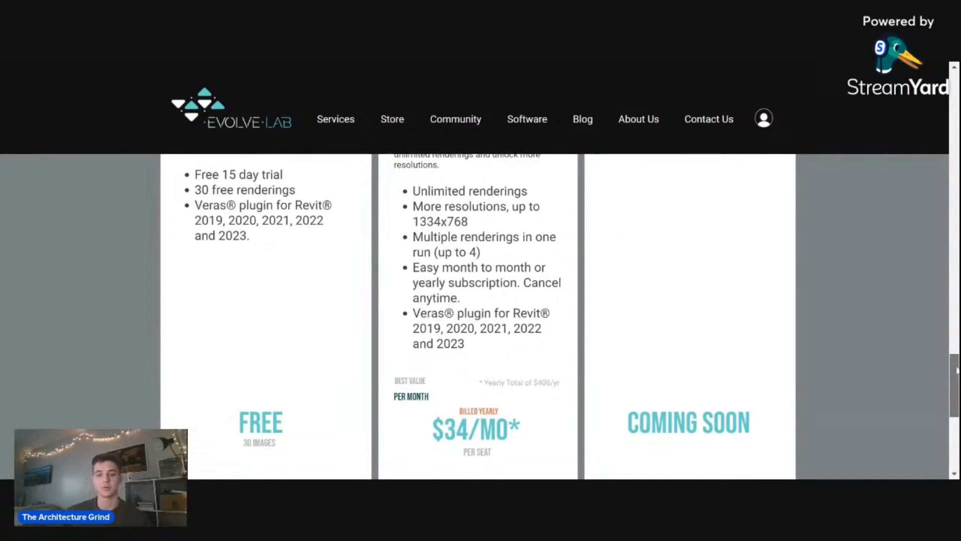
scroll(954, 380, up, 2)
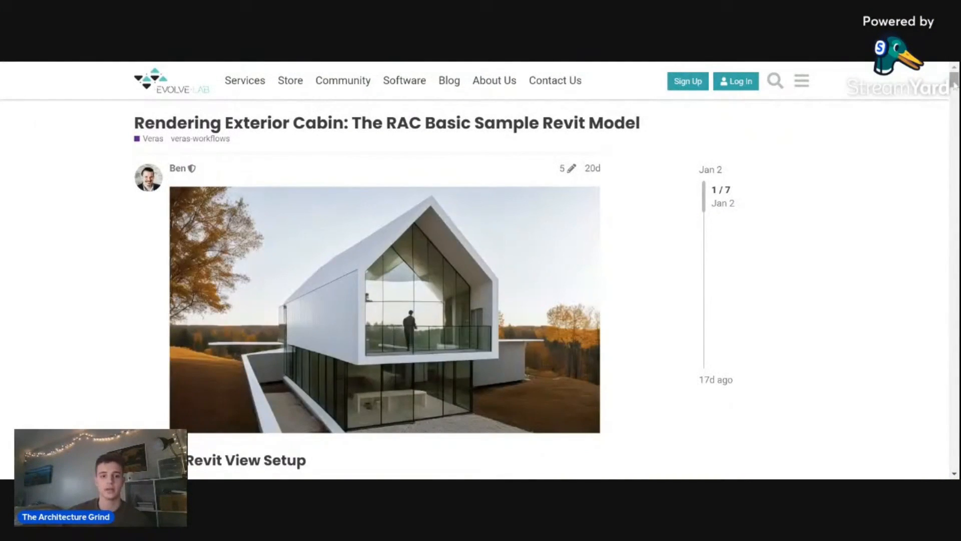
- Read the Revit View Setup section of the exterior cabin rendering guide, including its Graphic Display Options settings
scroll(954, 87, down, 3)
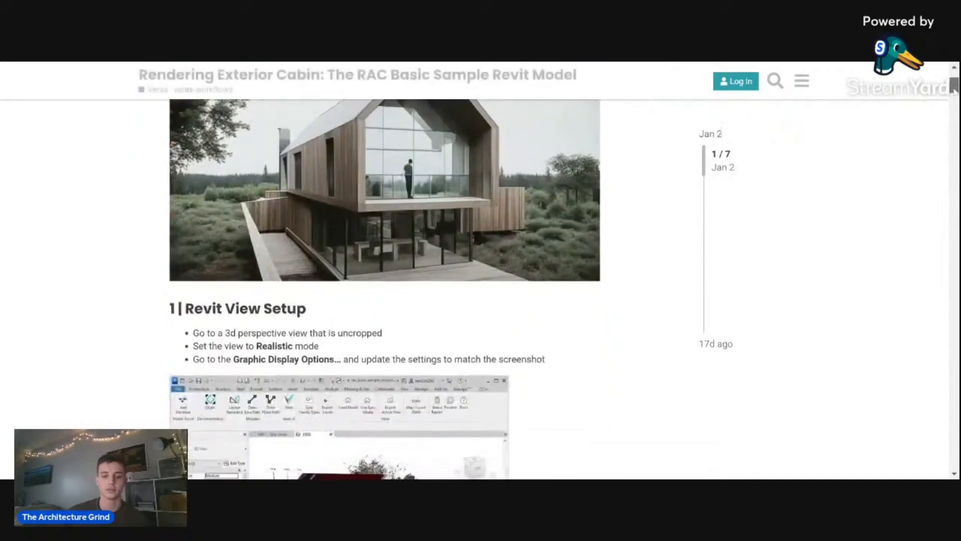
scroll(954, 90, down, 3)
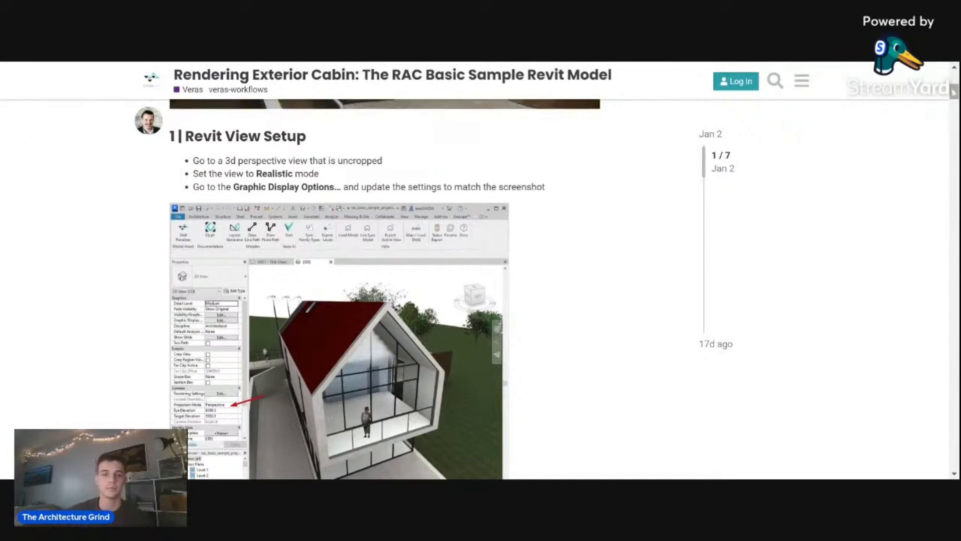
scroll(954, 92, down, 2)
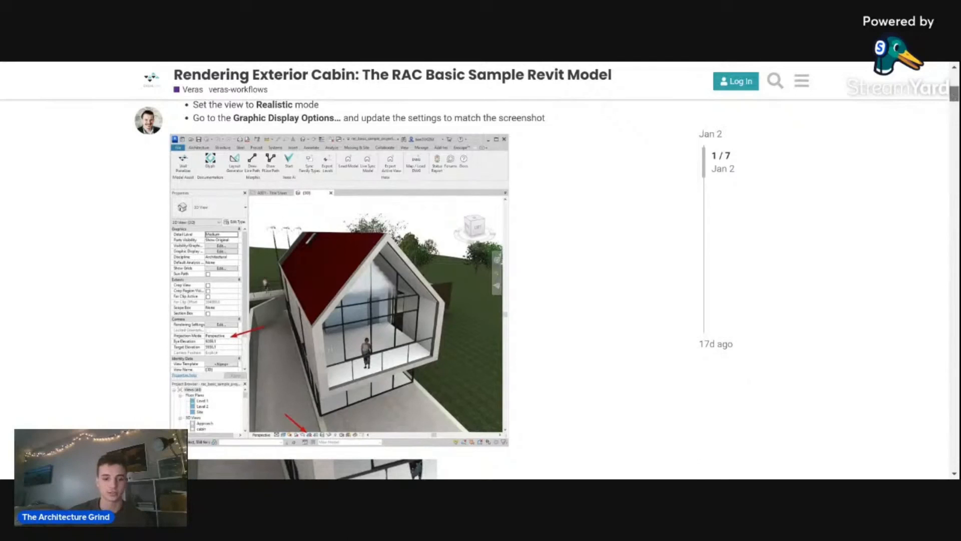
scroll(954, 105, down, 12)
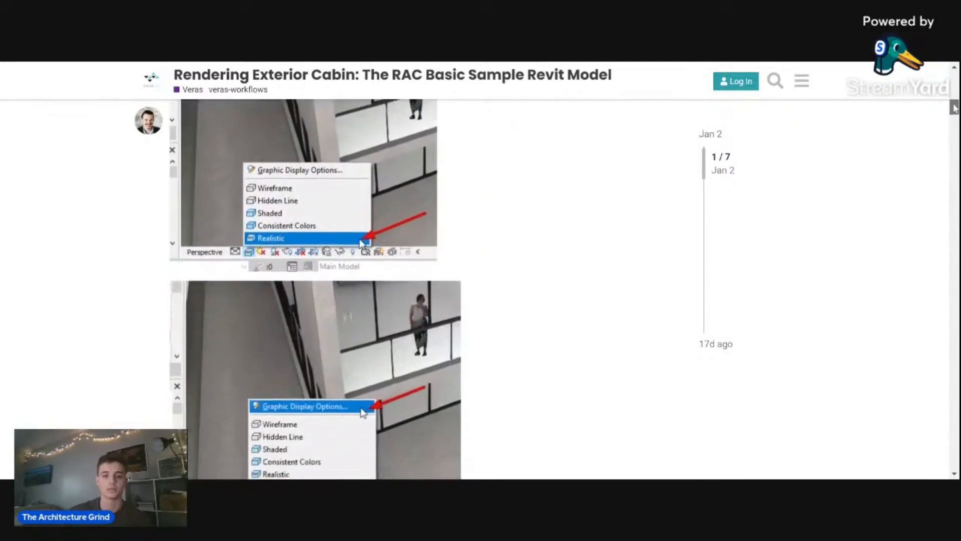
scroll(954, 115, down, 2)
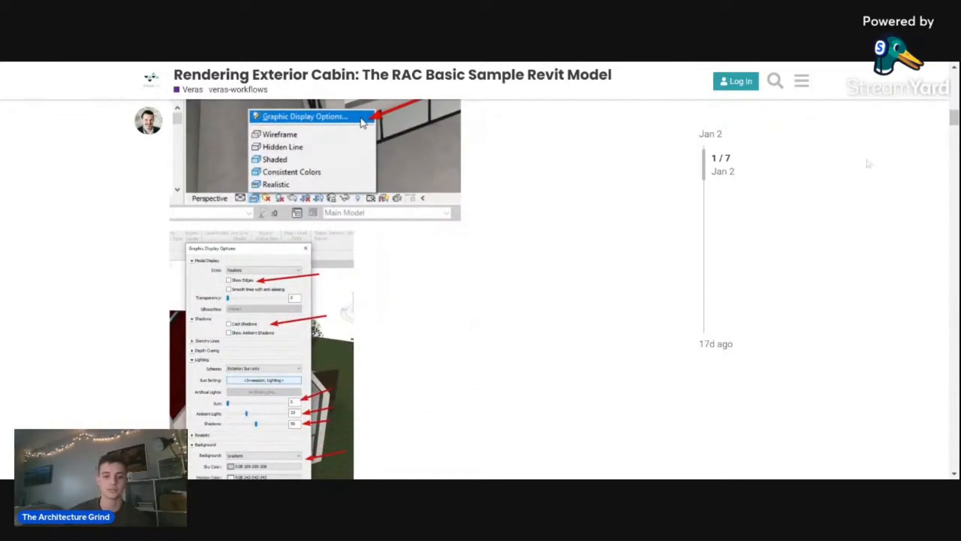
scroll(954, 123, down, 3)
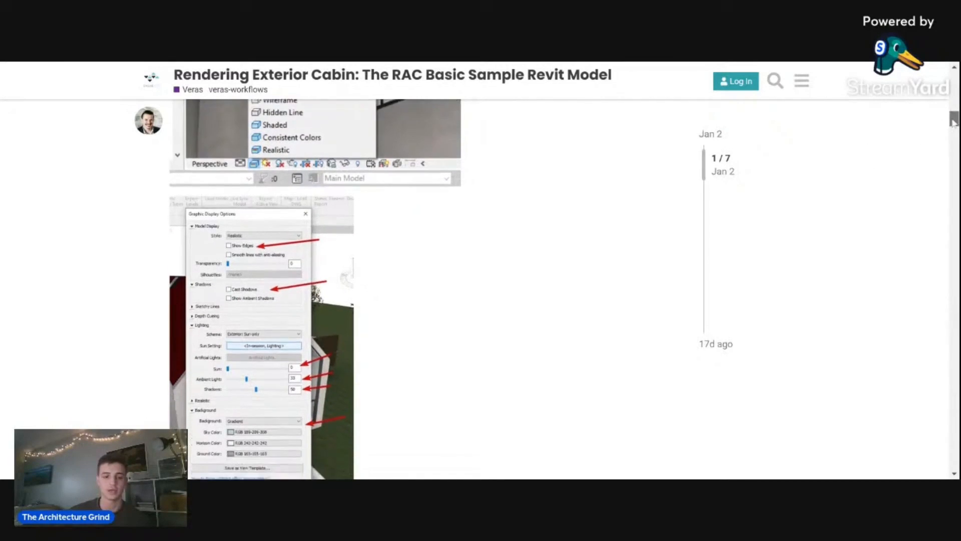
scroll(953, 126, down, 1)
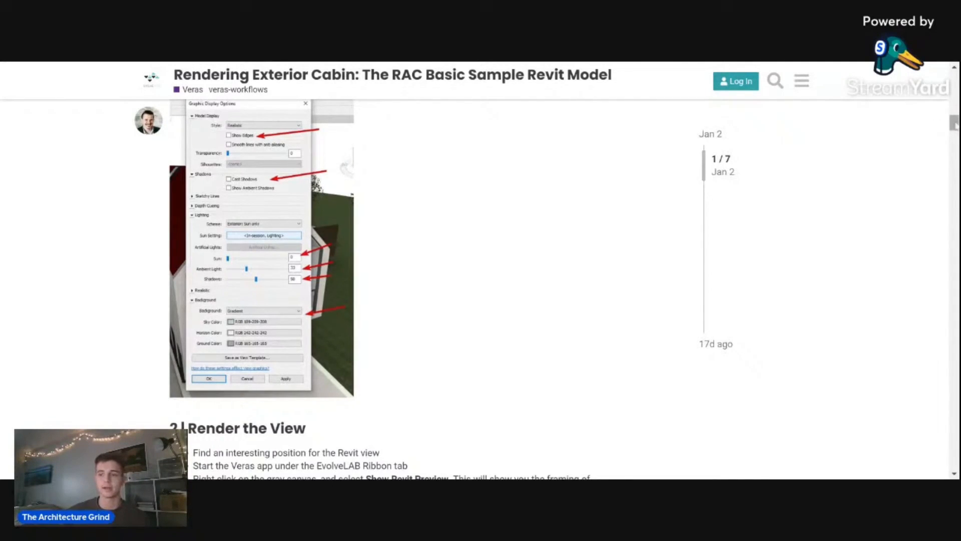
- Read the guide's Render the View section on starting Veras, showing the Revit preview and rendering
scroll(956, 134, down, 4)
drag(956, 134, 956, 136)
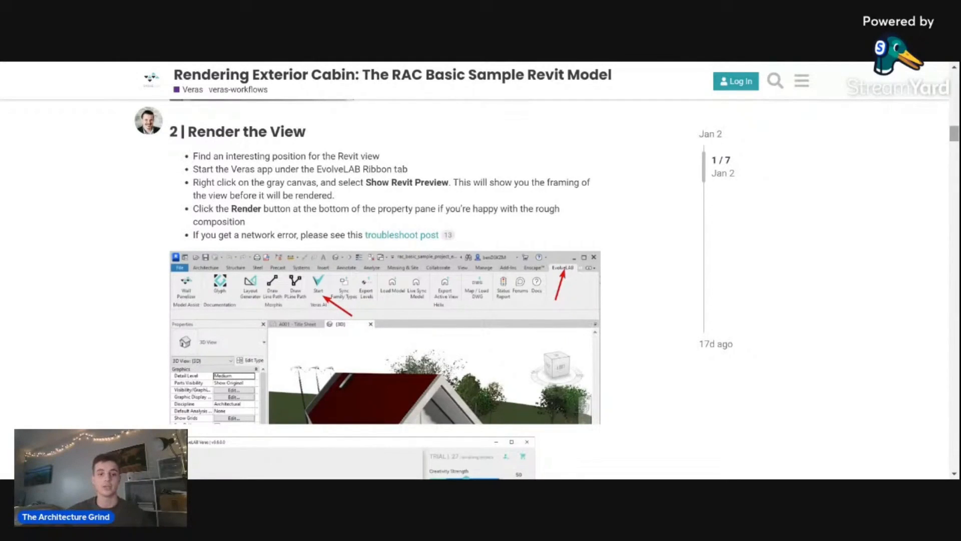
drag(954, 133, 955, 147)
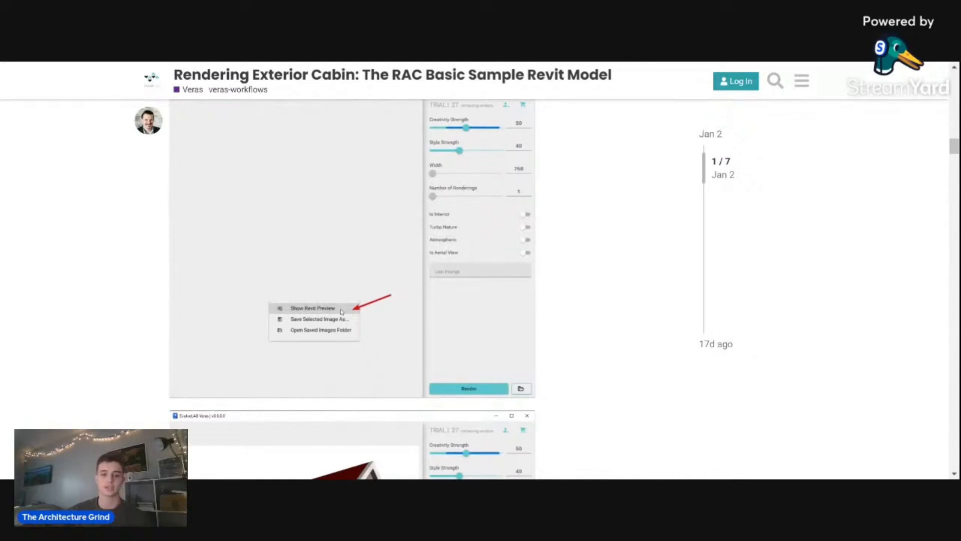
scroll(855, 245, down, 2)
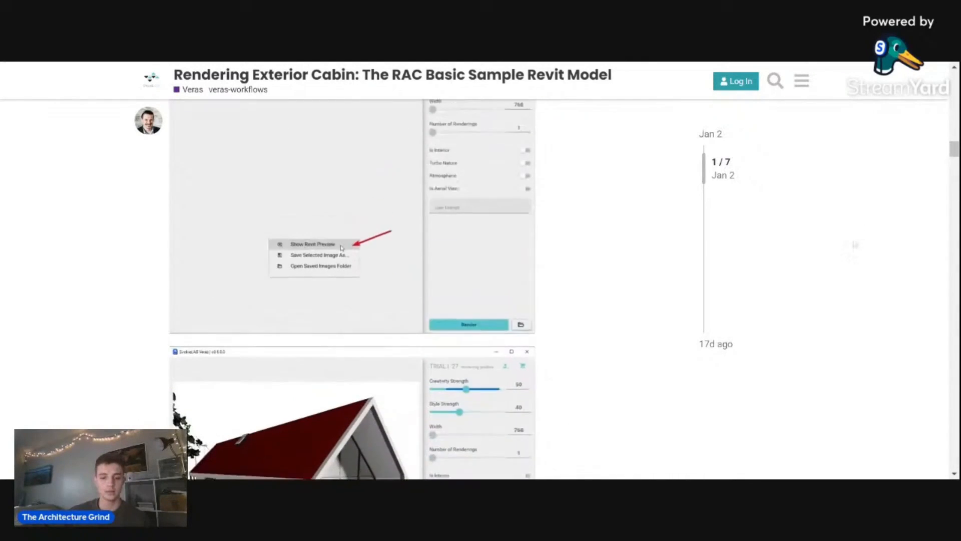
drag(953, 151, 954, 170)
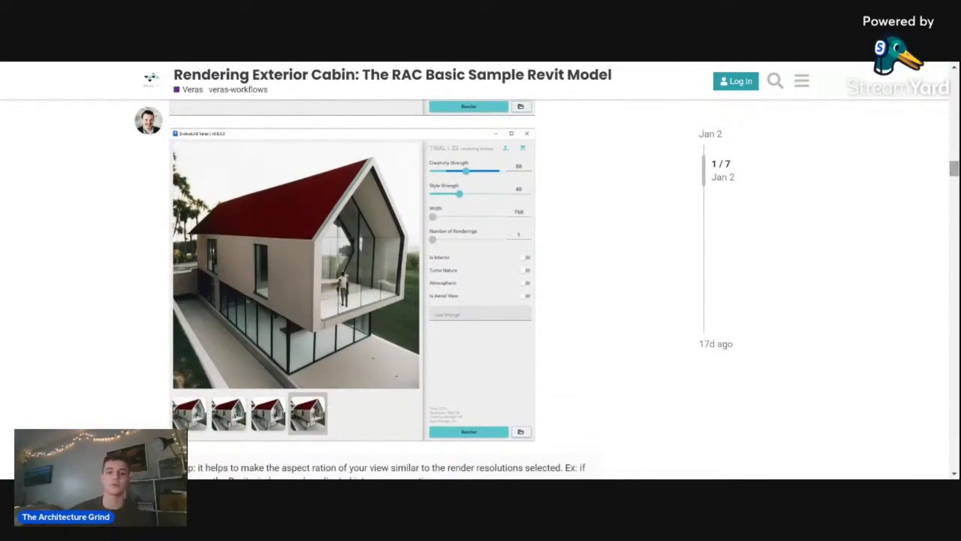
- Examine the guide's sample cabin renderings and the prompts used for different materials and seasons
drag(953, 170, 950, 189)
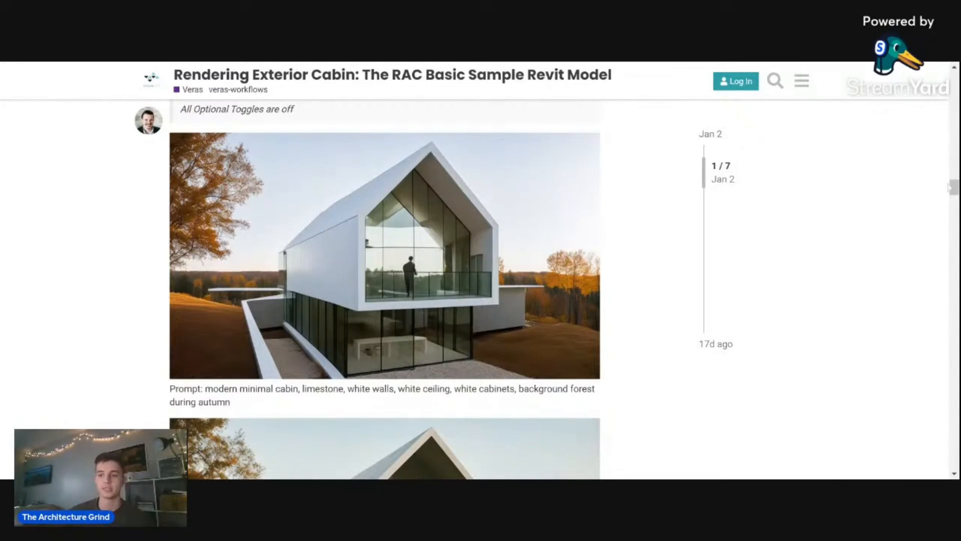
drag(952, 188, 945, 221)
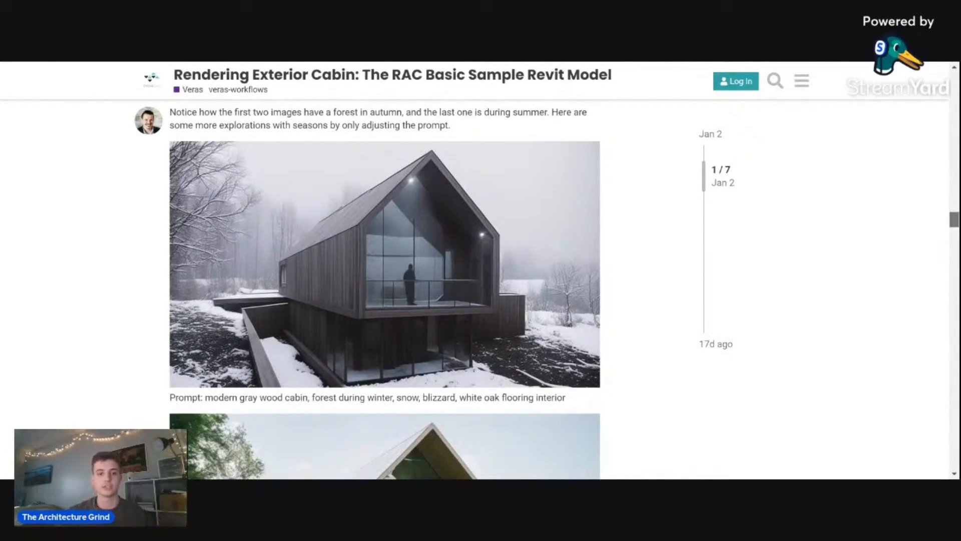
mouse_move(945, 221)
mouse_down()
mouse_move(943, 204)
mouse_move(947, 256)
mouse_up()
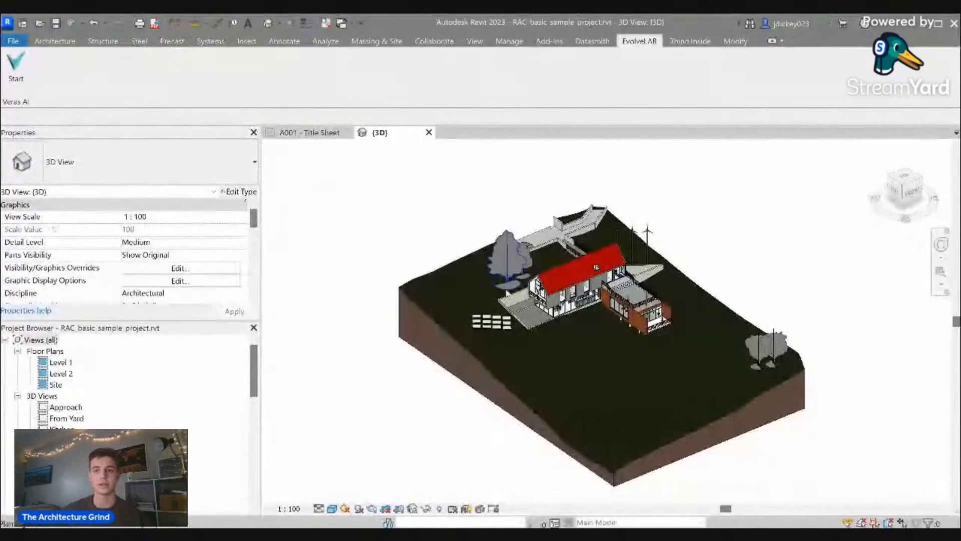
- Switch to Revit and set up the sample project's 3D view in Realistic style, adjusting its lighting in Graphic Display Options
click(9, 82)
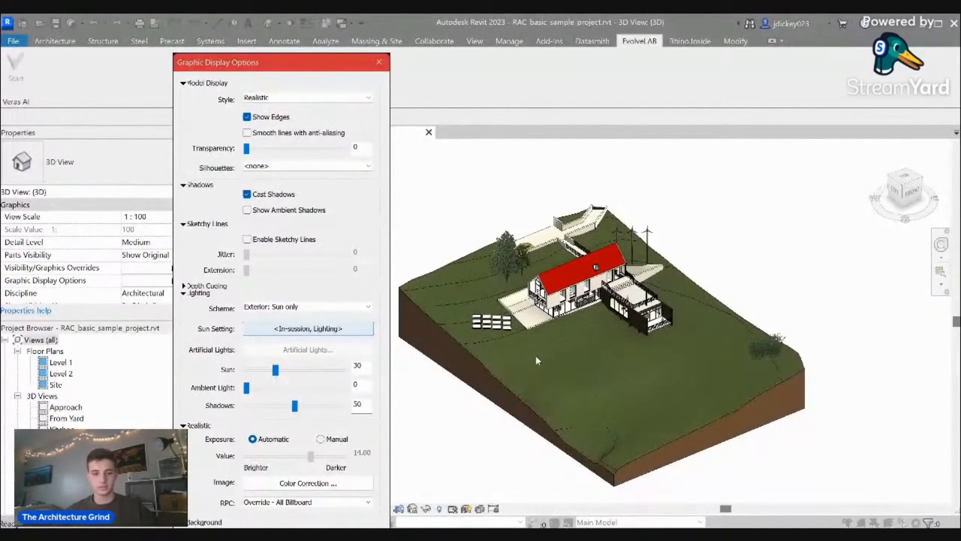
mouse_move(276, 370)
mouse_down()
mouse_move(258, 373)
mouse_move(278, 388)
mouse_up()
drag(316, 63, 354, 31)
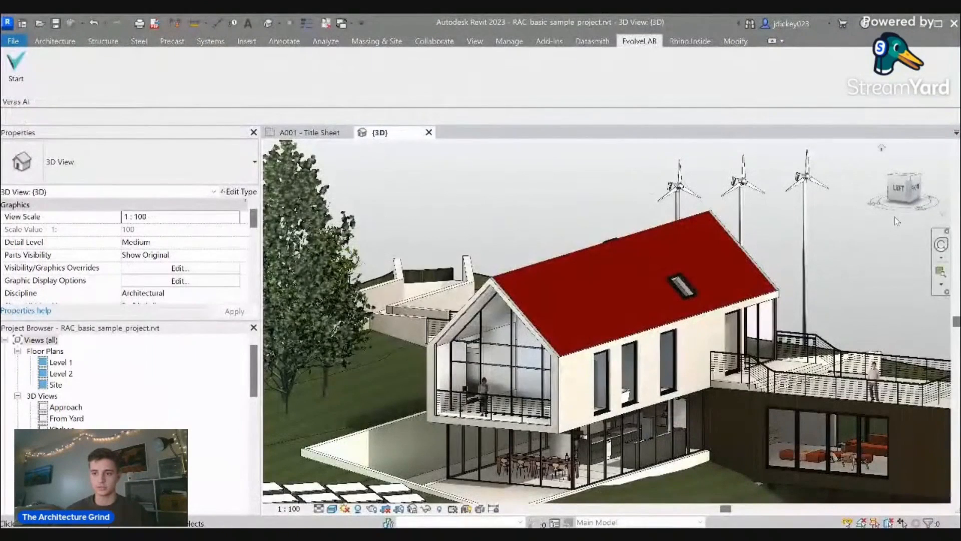
- Orbit, zoom and pan the 3D view to frame the red-roofed house and its dark annex for rendering
drag(909, 185, 914, 188)
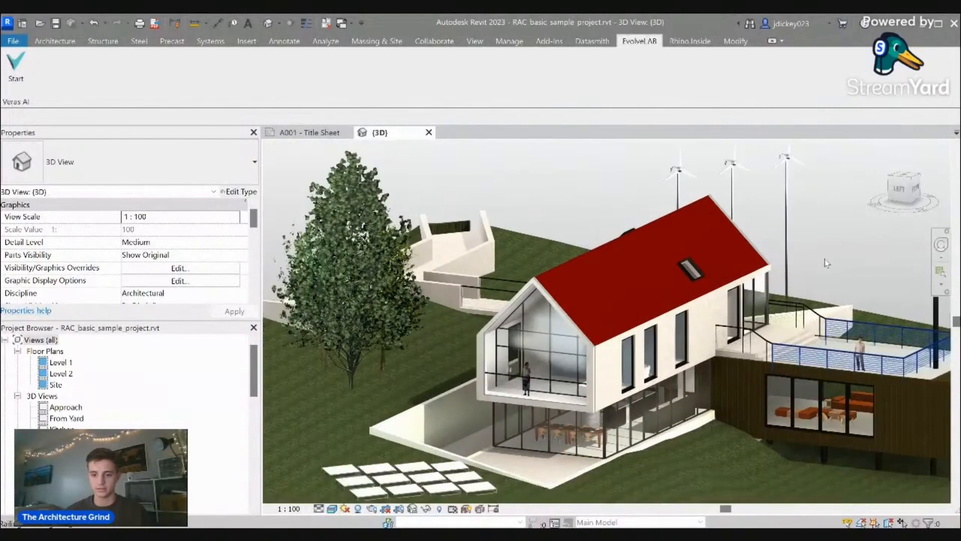
scroll(841, 368, up, 3)
scroll(844, 364, down, 3)
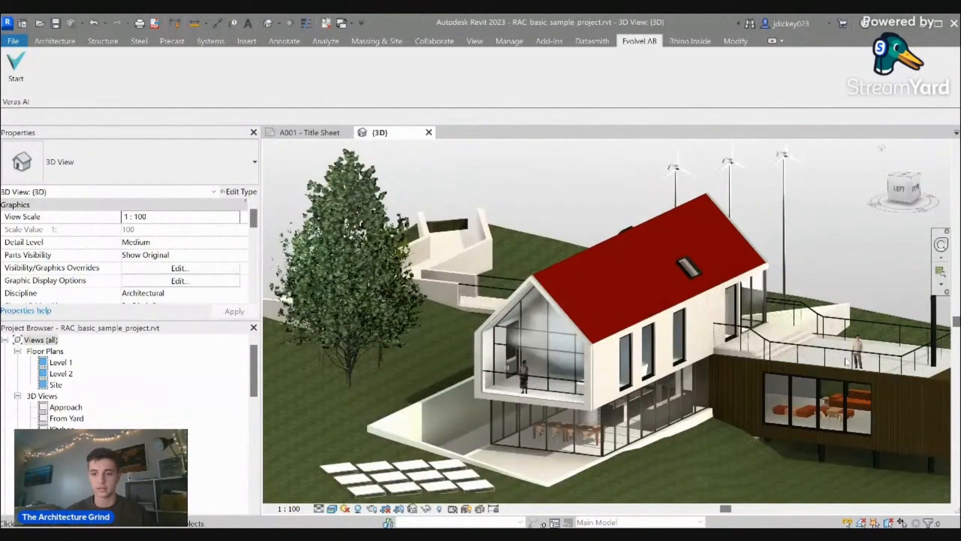
drag(912, 203, 909, 195)
shift+middle_drag(840, 343, 713, 314)
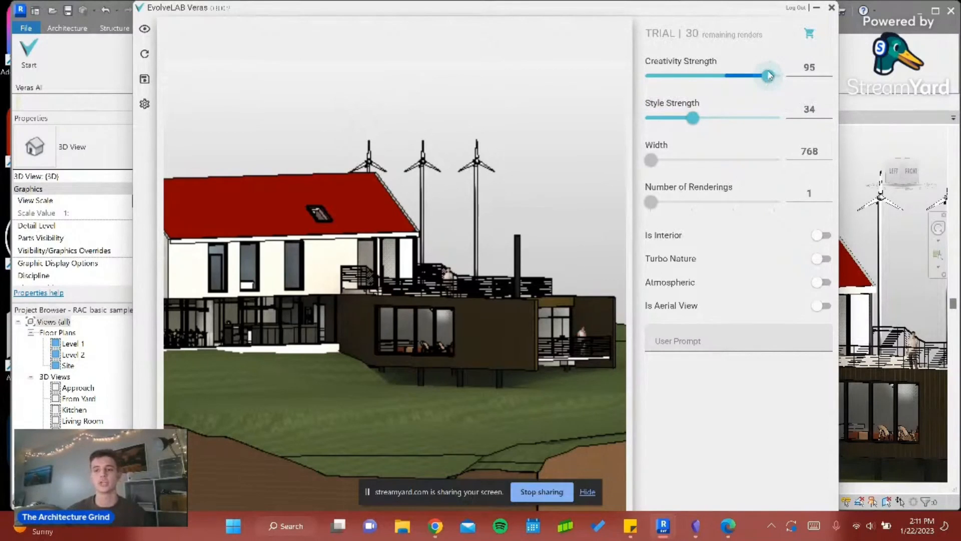
- Read the description of Creativity Strength and review the other Veras render settings
mouse_move(705, 68)
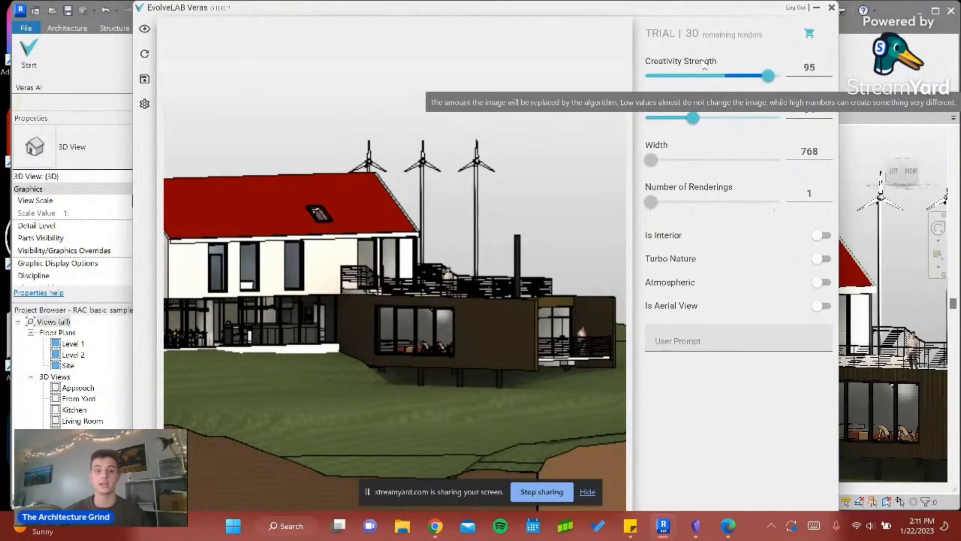
mouse_move(719, 118)
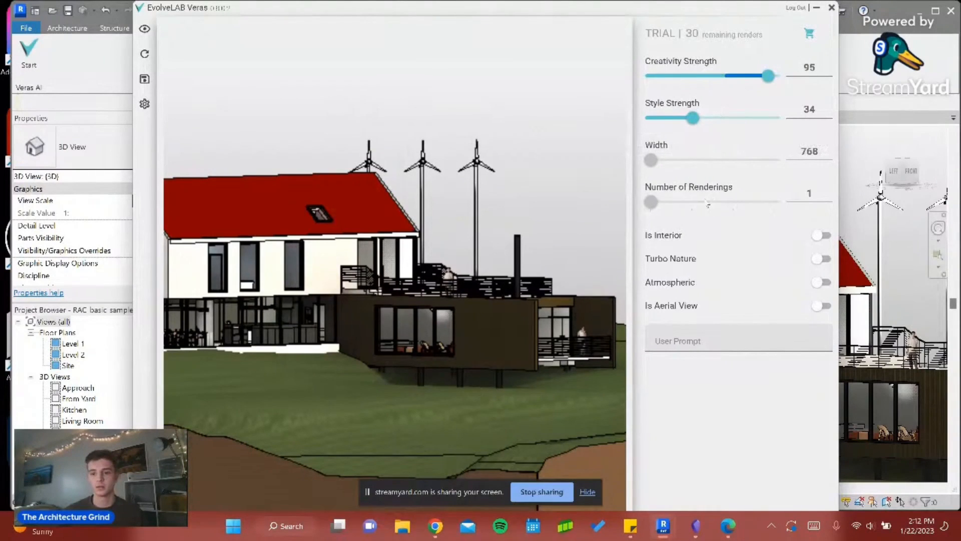
mouse_move(678, 176)
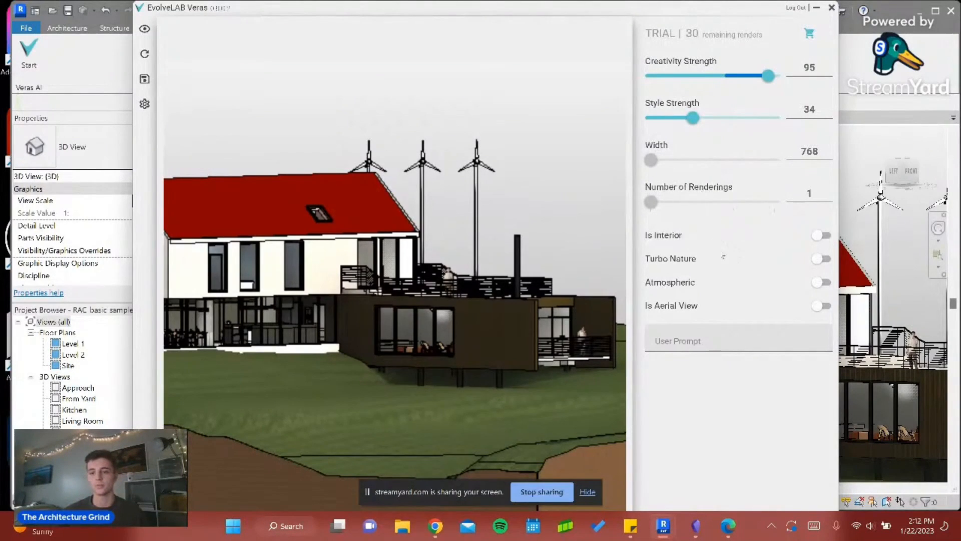
mouse_move(819, 292)
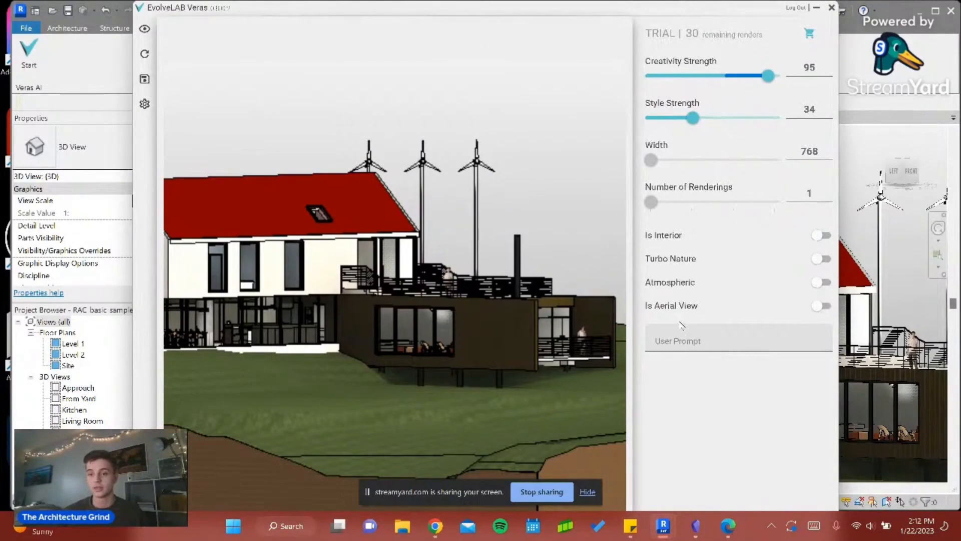
- Enter the user prompt "cabin in the forest, fall evening with leaves on the ground, wildlife roaming the area."
click(686, 339)
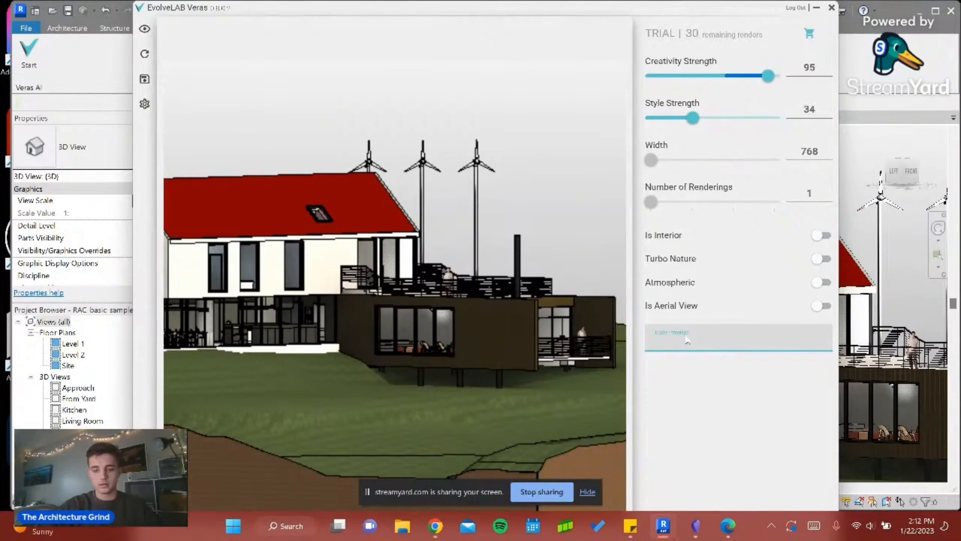
text(cabn)
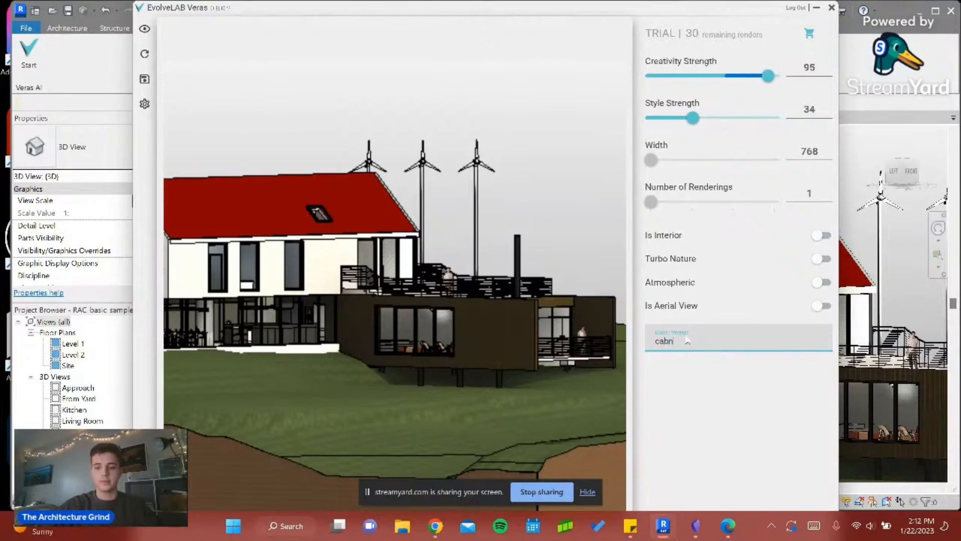
key(BackSpace)
key(BackSpace)
key(BackSpace)
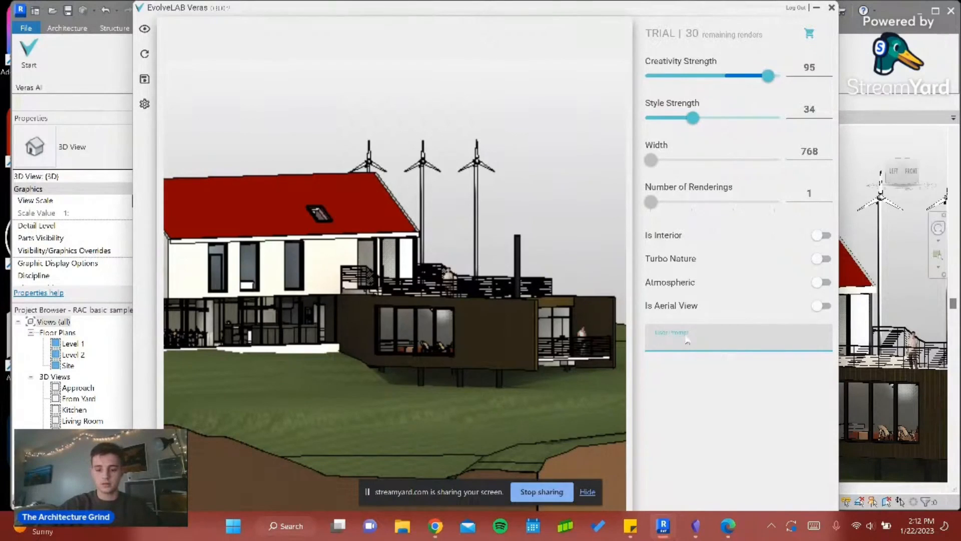
text(cabin)
key(BackSpace)
text(in)
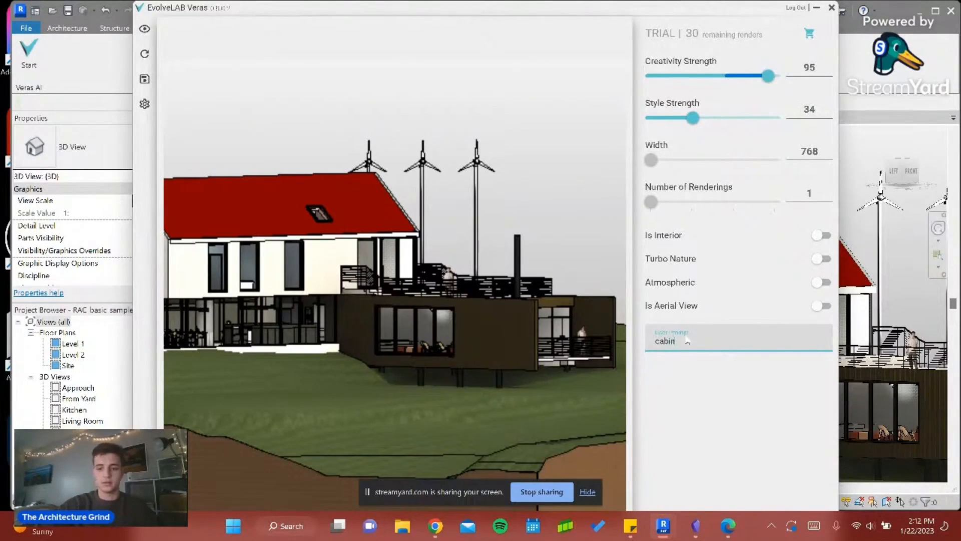
text( in the forest)
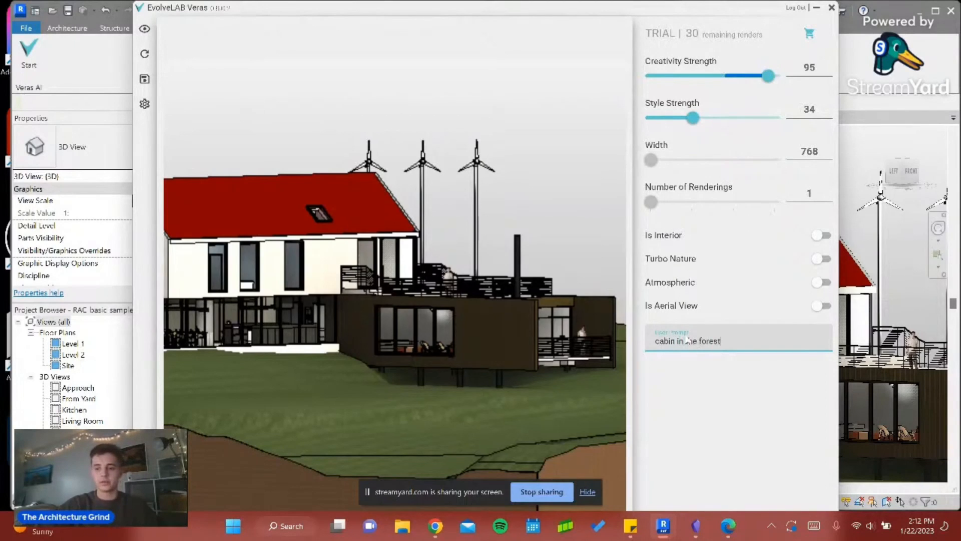
text(, fall evening)
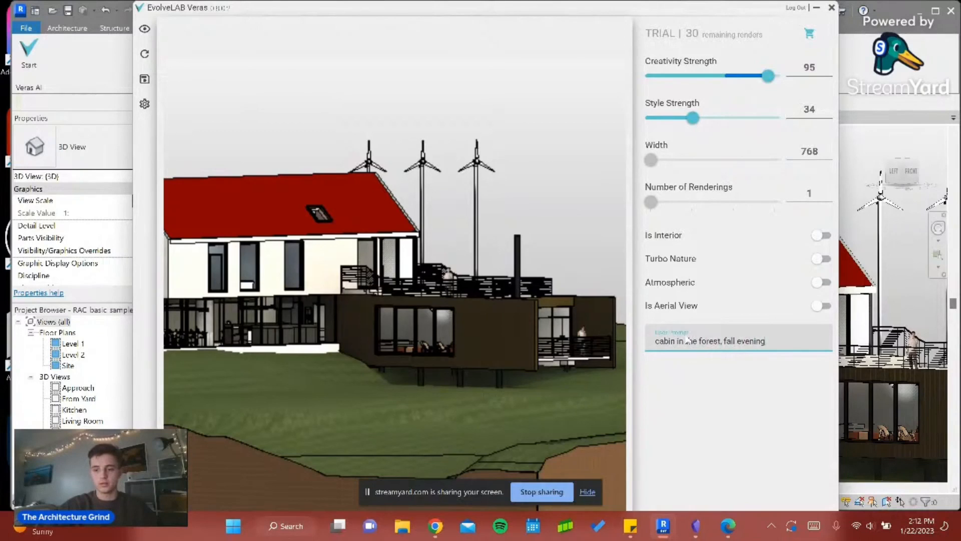
text( with leav)
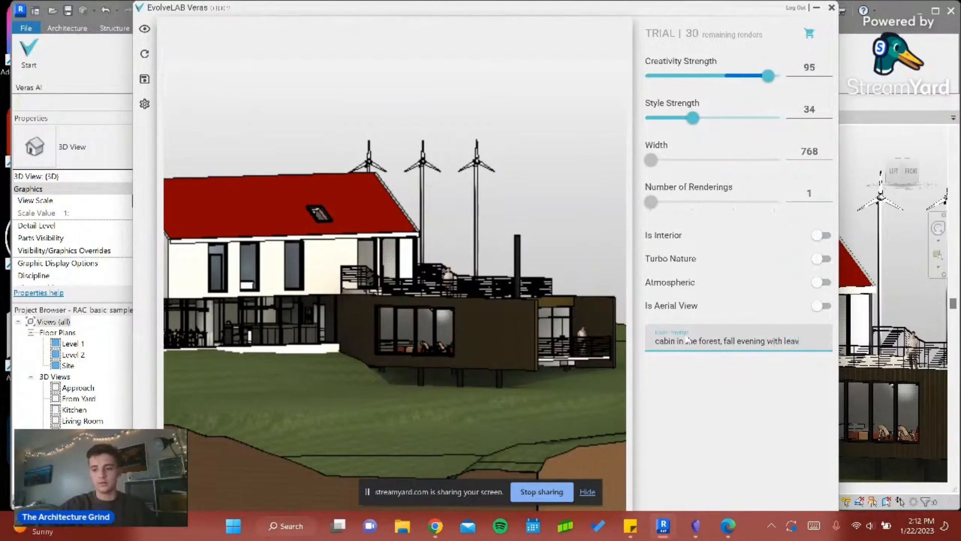
text(es on the ground)
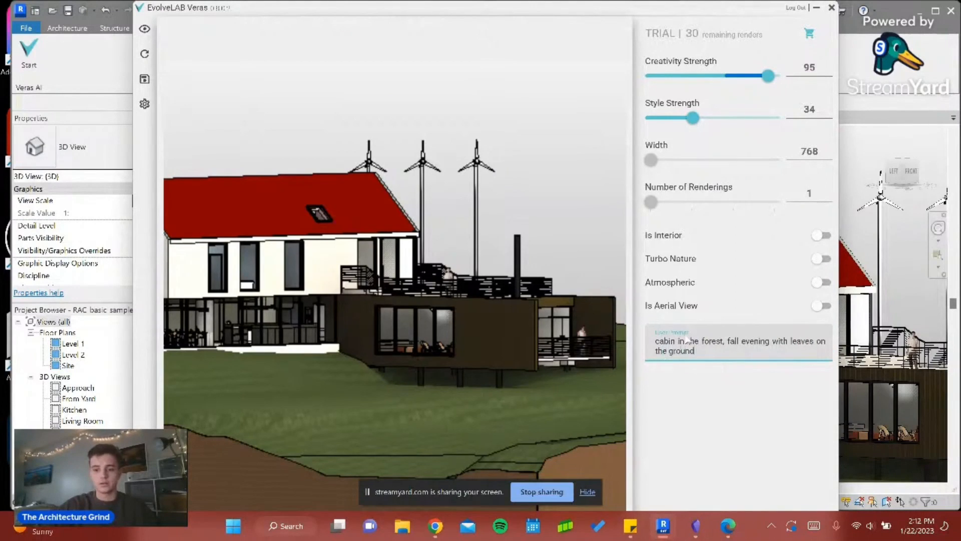
text(, wildl)
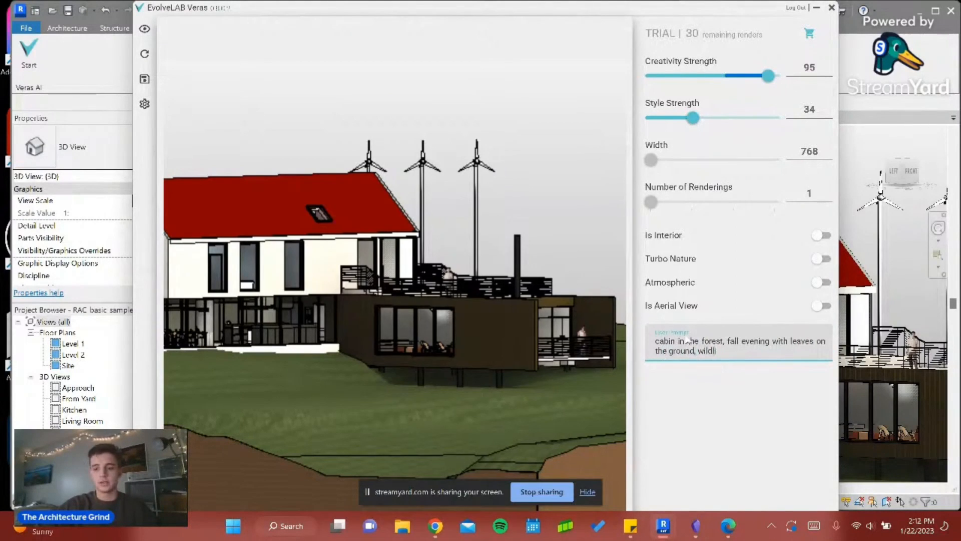
text(ife i)
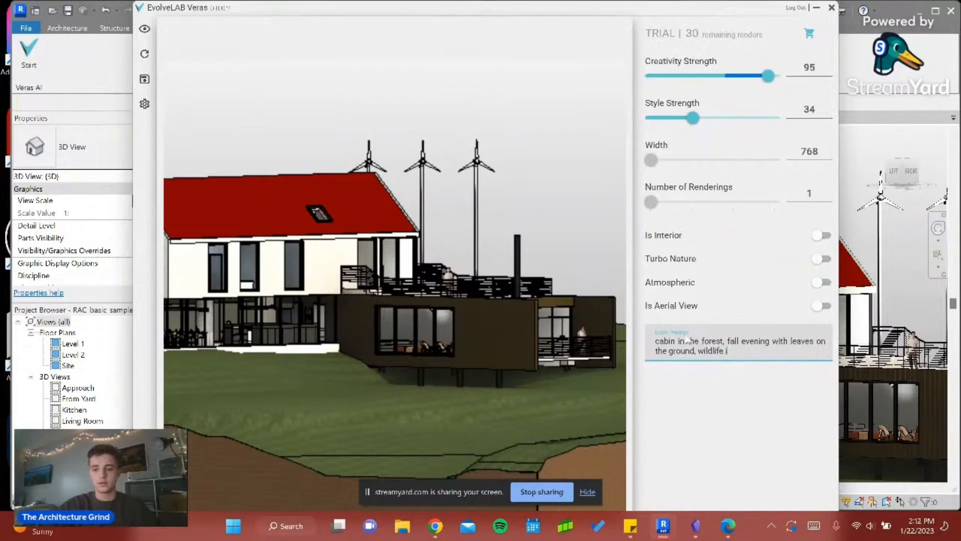
text(oaming)
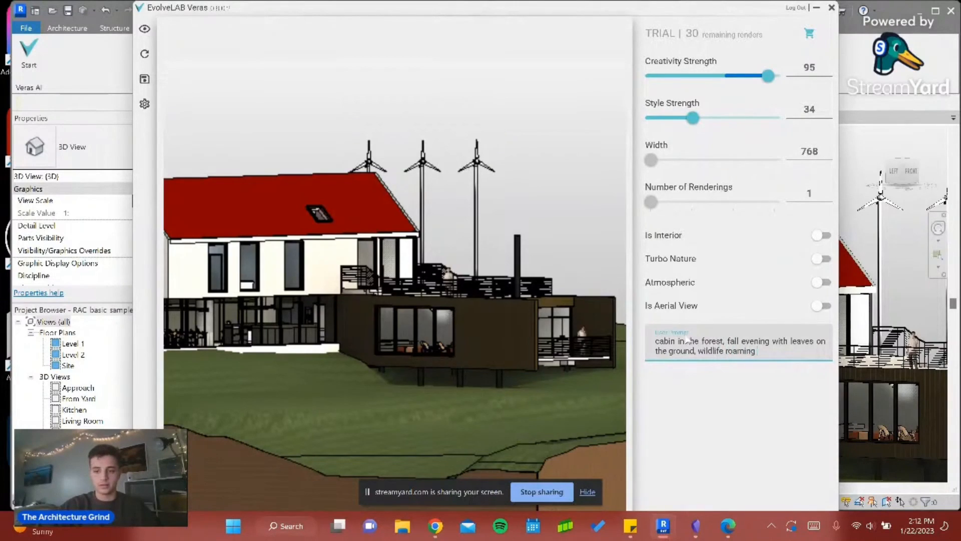
text( the area)
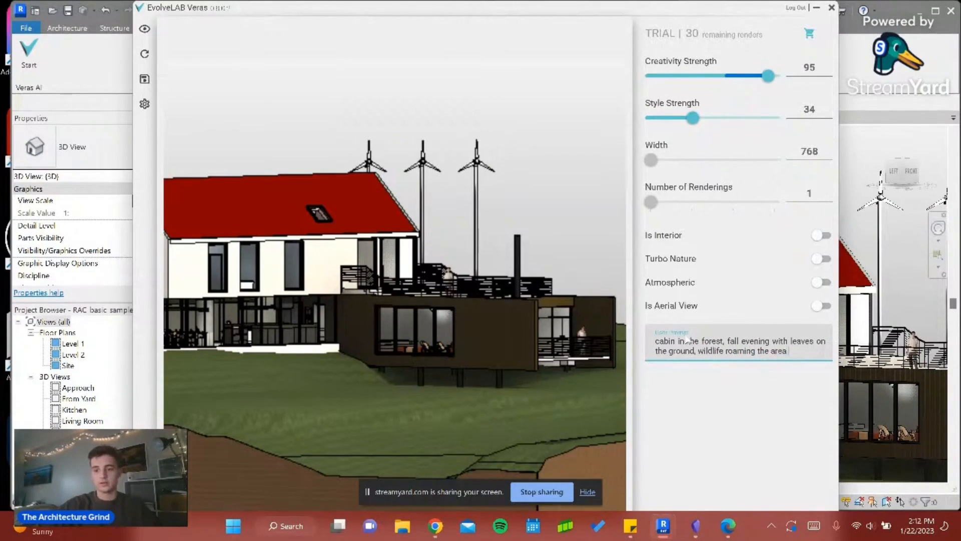
text(.)
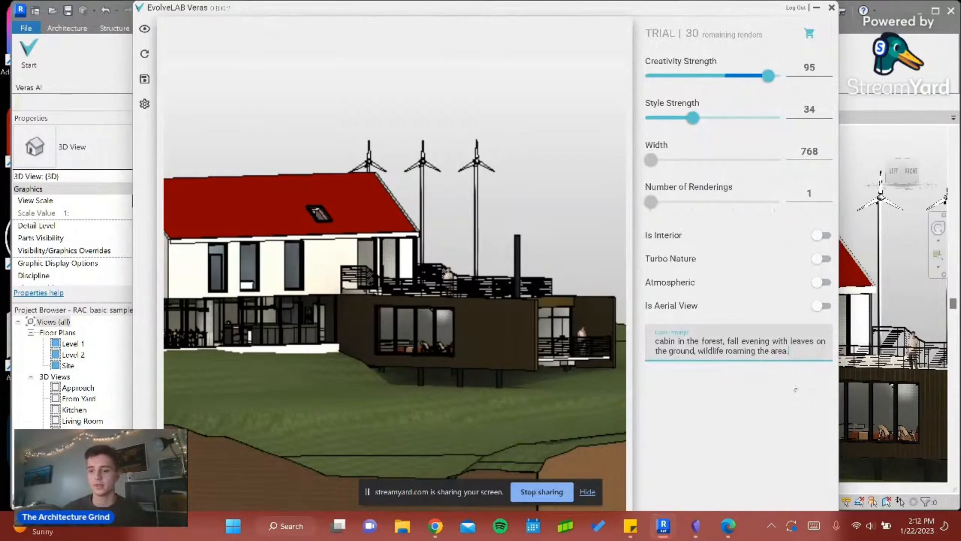
- Dock the Veras window beside Revit, render the house from the prompt, and widen the window to enlarge the rendering
drag(668, 5, 612, 1)
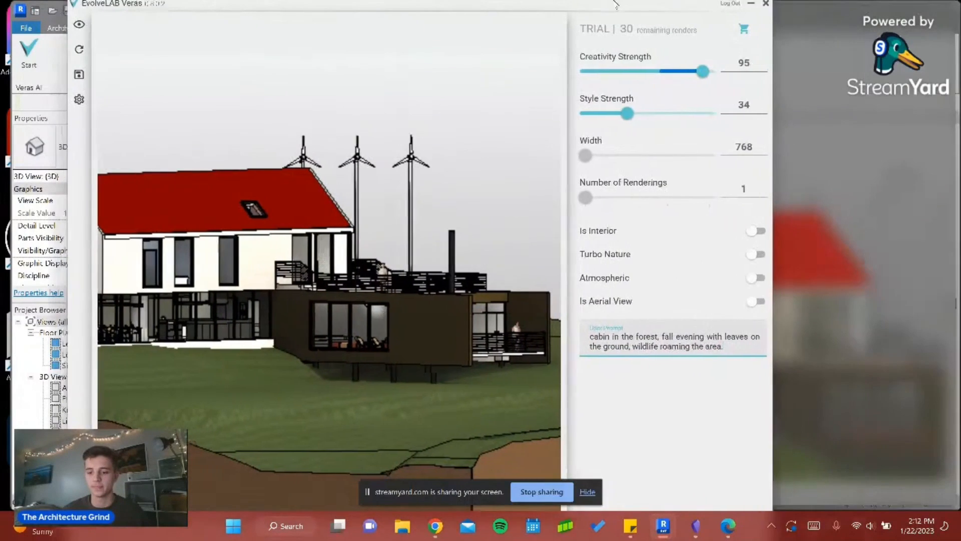
key(super+Right)
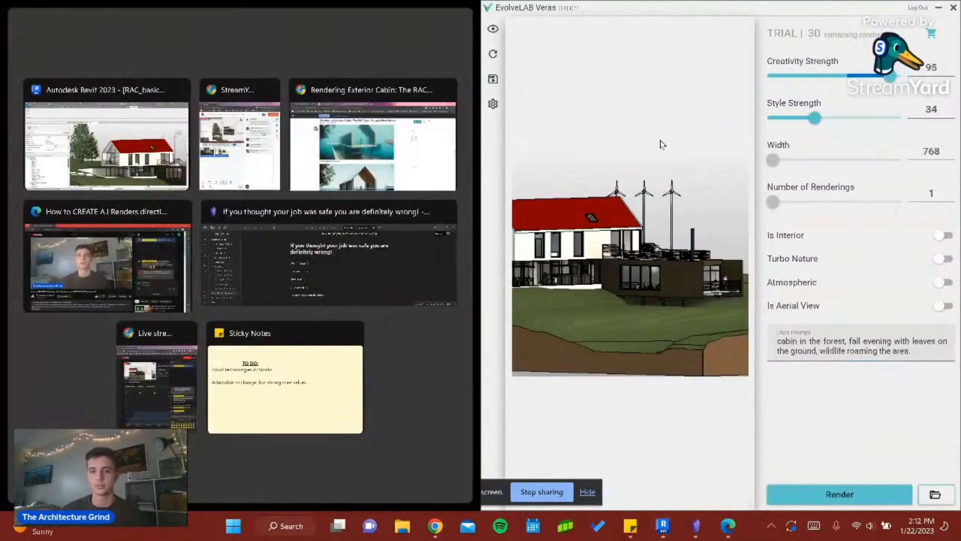
click(662, 144)
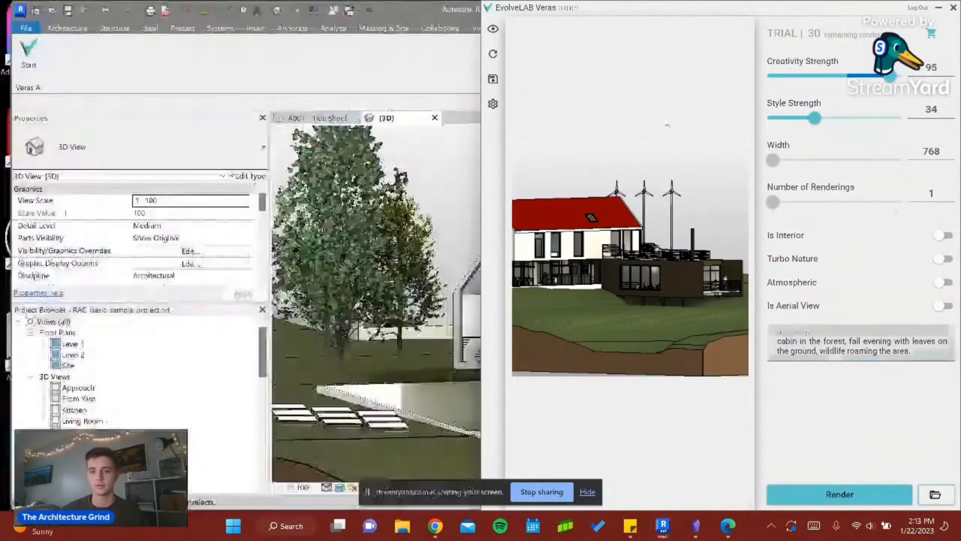
click(860, 500)
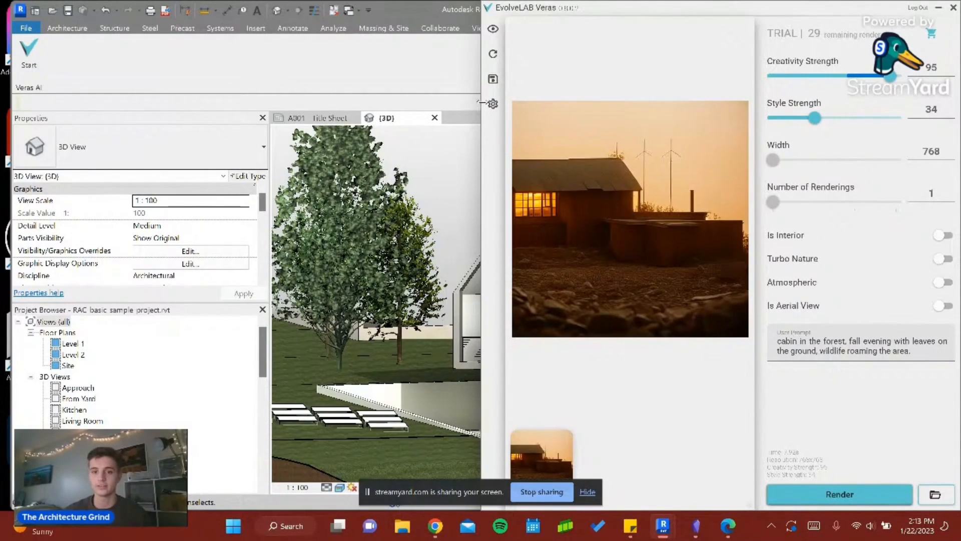
drag(481, 106, 313, 109)
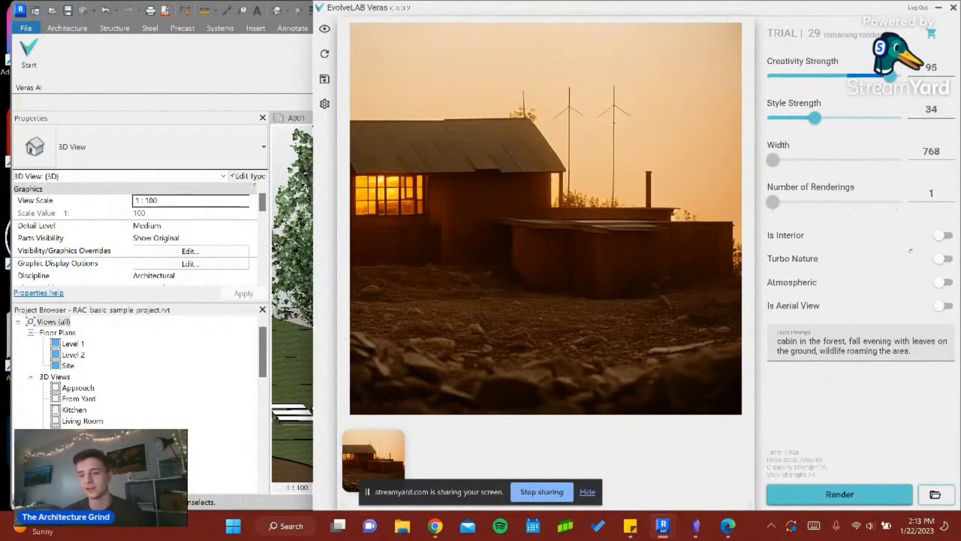
- Replace the user prompt with "winter log cabin with solar panels"
click(795, 347)
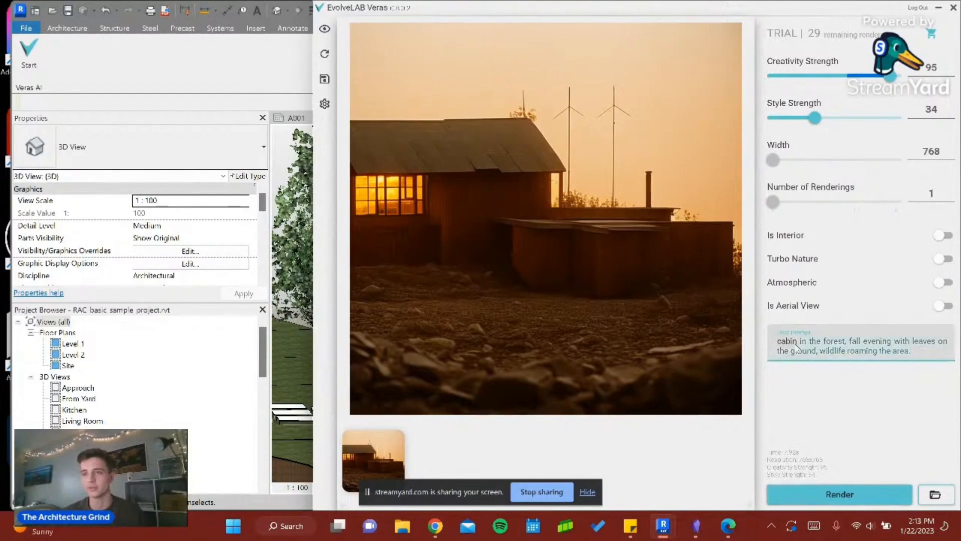
key(ctrl+a)
key(BackSpace)
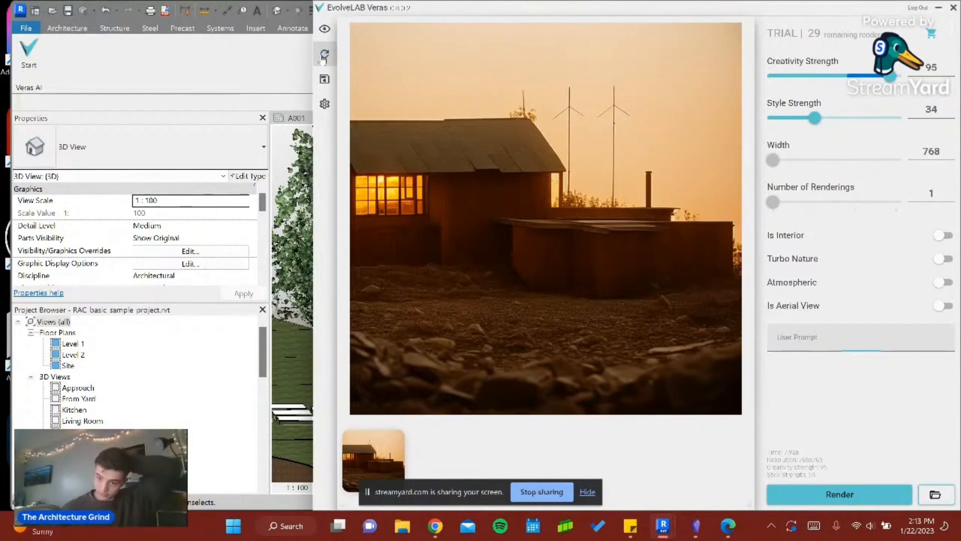
click(826, 341)
text(wi)
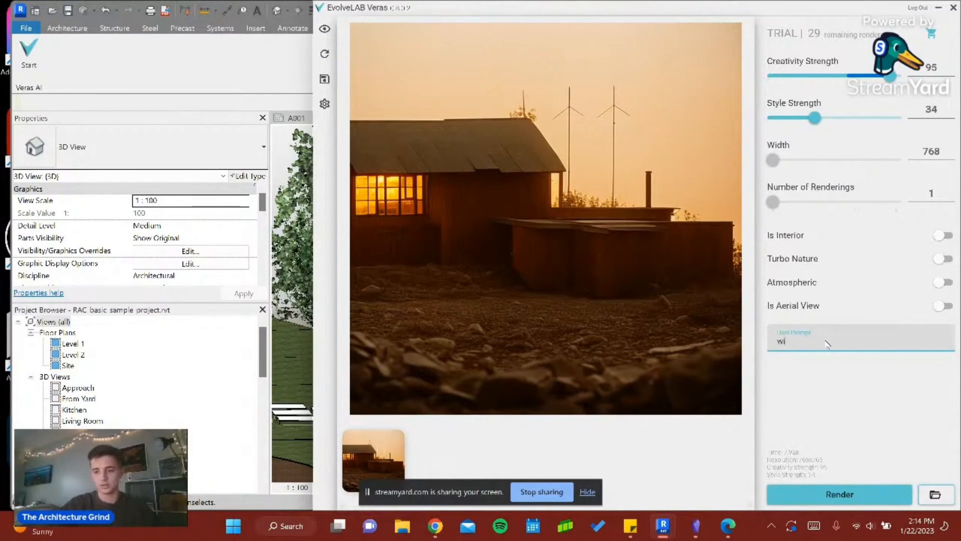
text(nter)
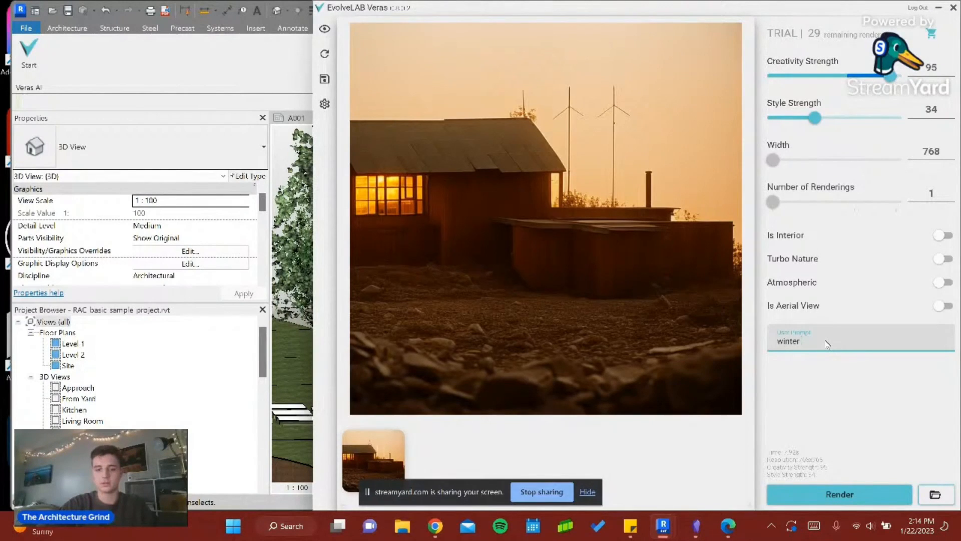
text( log cabin)
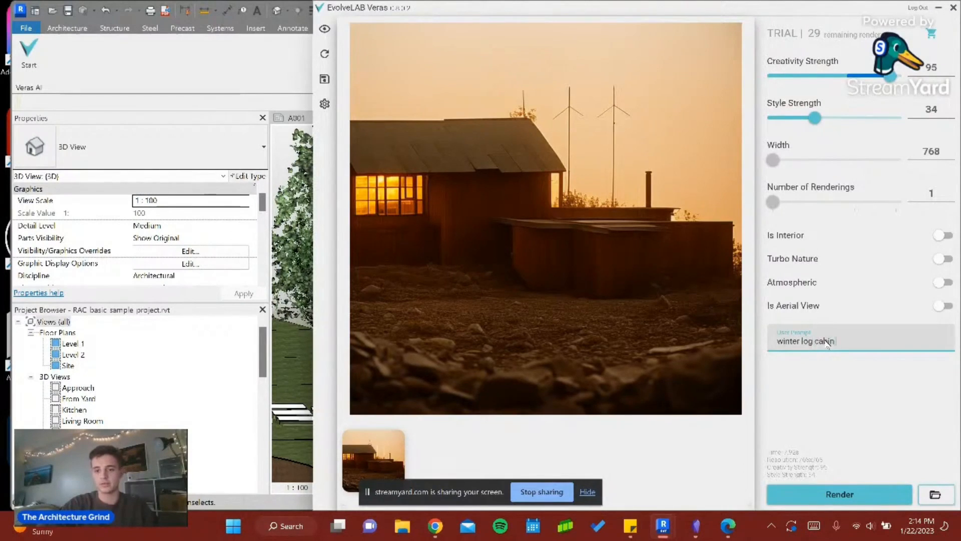
text( with so)
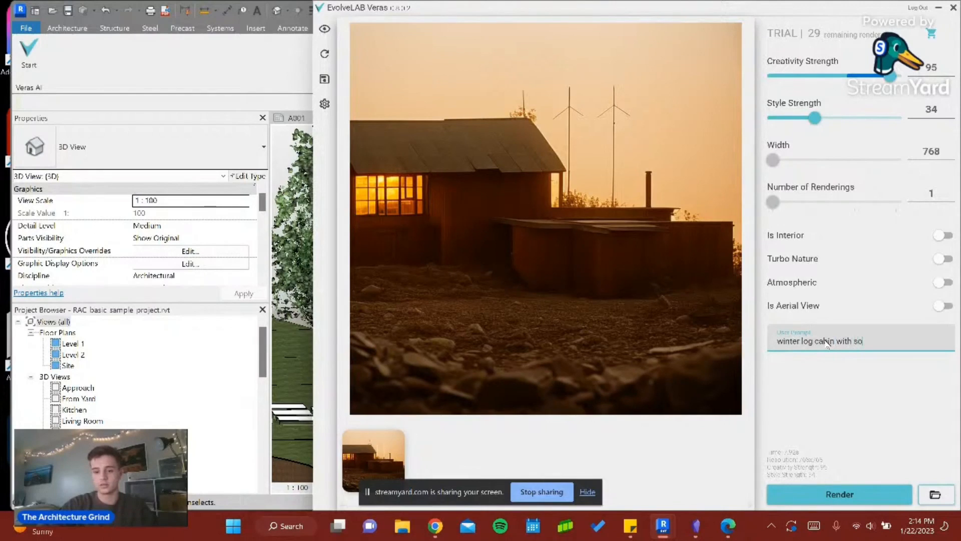
text(lar panels)
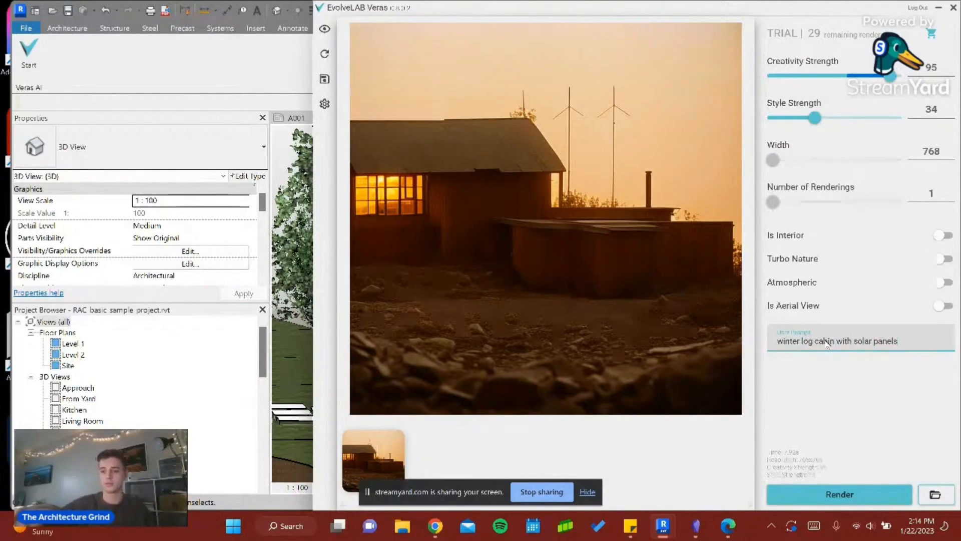
text(,)
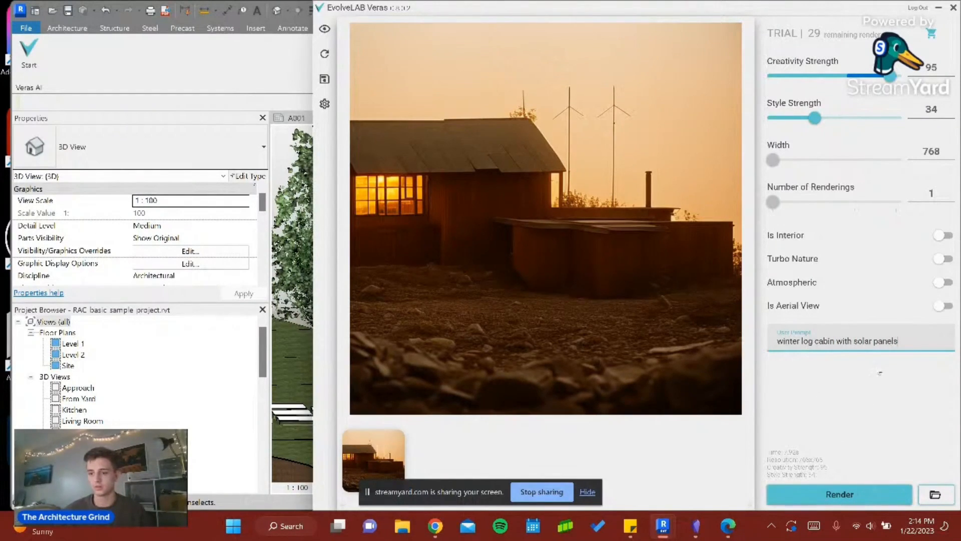
text( g)
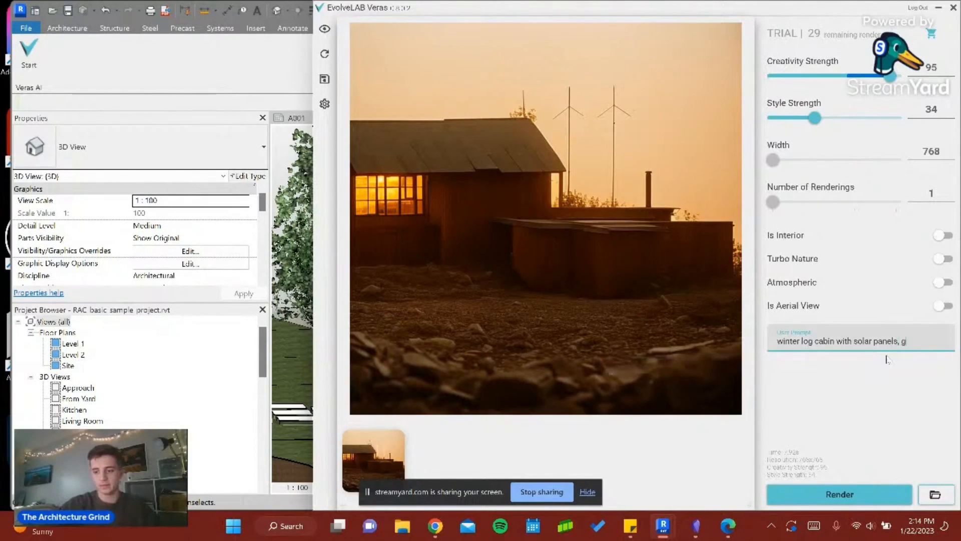
text(ara)
key(BackSpace)
key(BackSpace)
key(BackSpace)
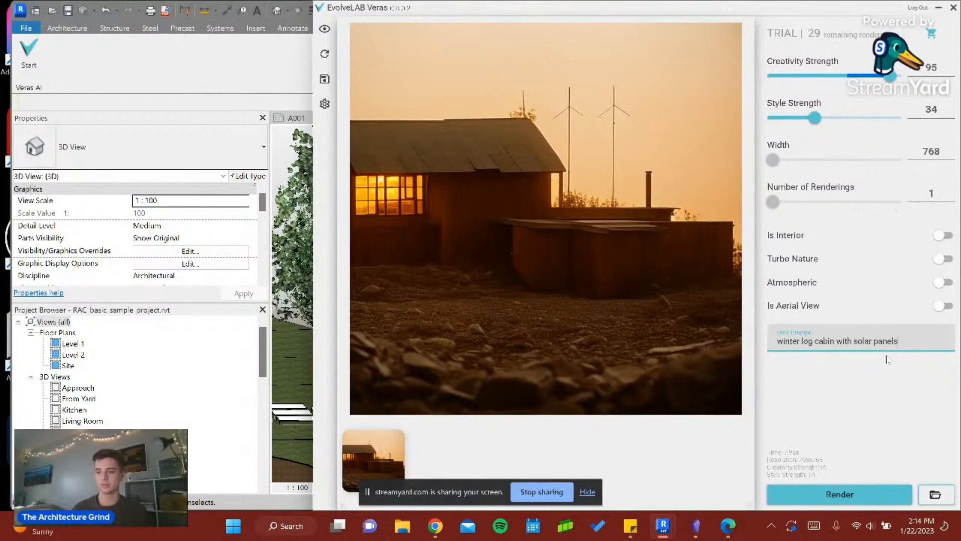
- Extend the prompt with "on a ski slope" and render the house again
text(on)
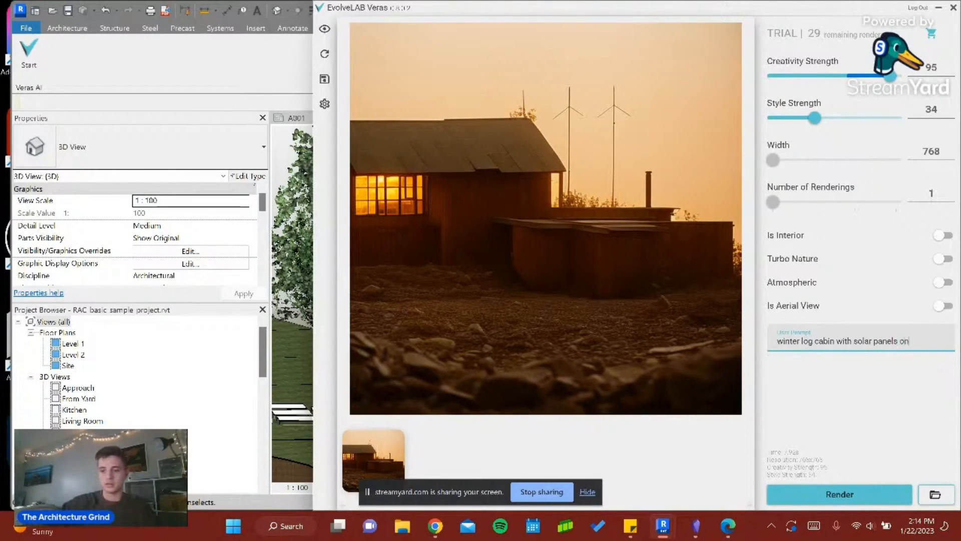
text( a ski slope)
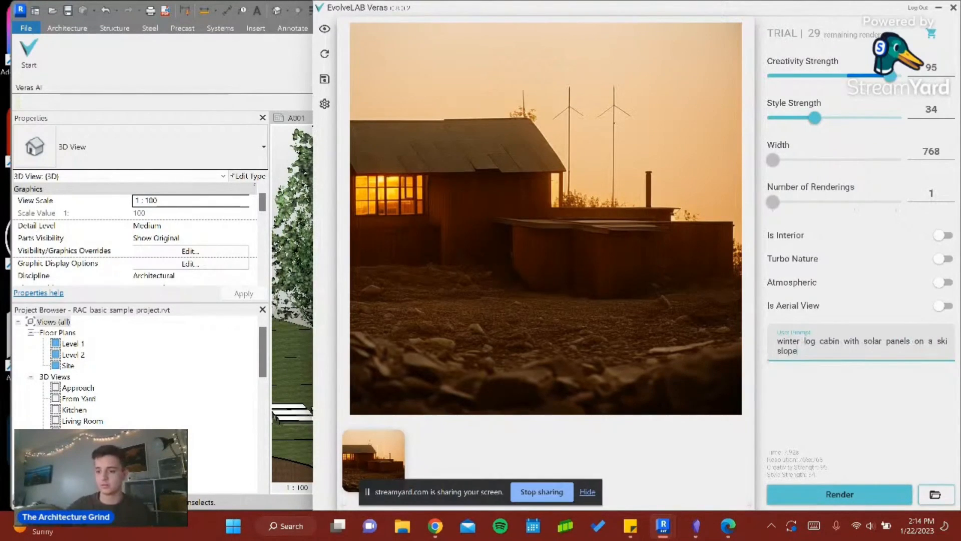
click(867, 501)
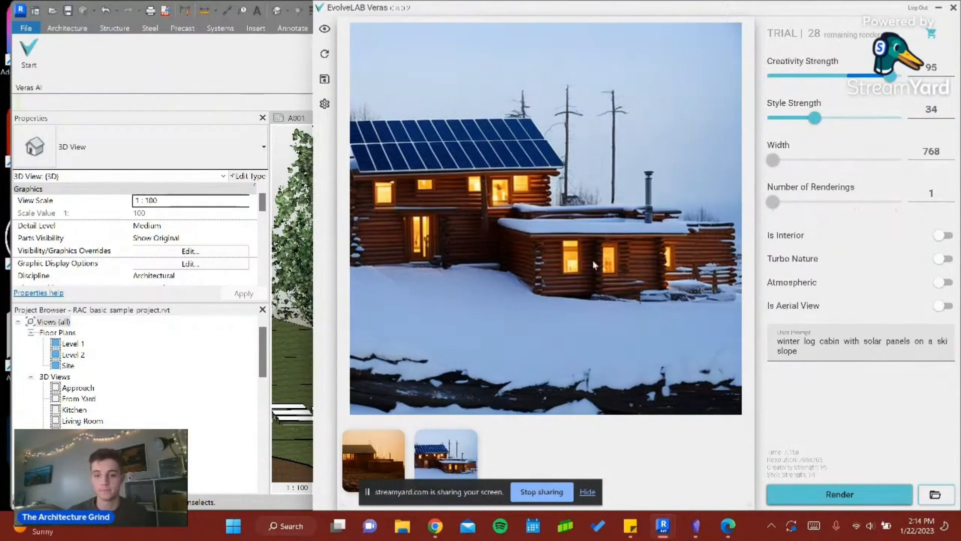
- Set Creativity Strength to 72 and Style Strength to 54, and turn on the Atmospheric option
drag(891, 77, 861, 76)
drag(815, 118, 844, 118)
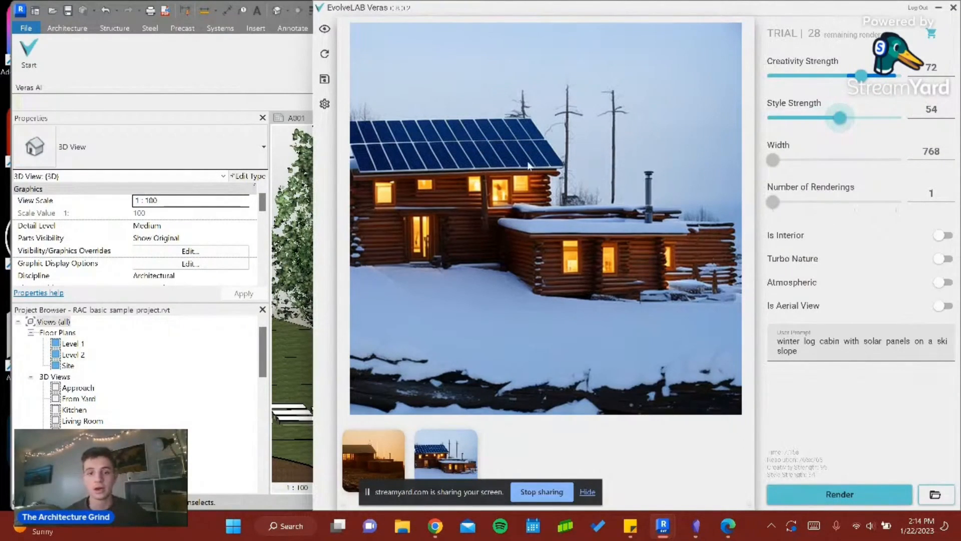
click(943, 284)
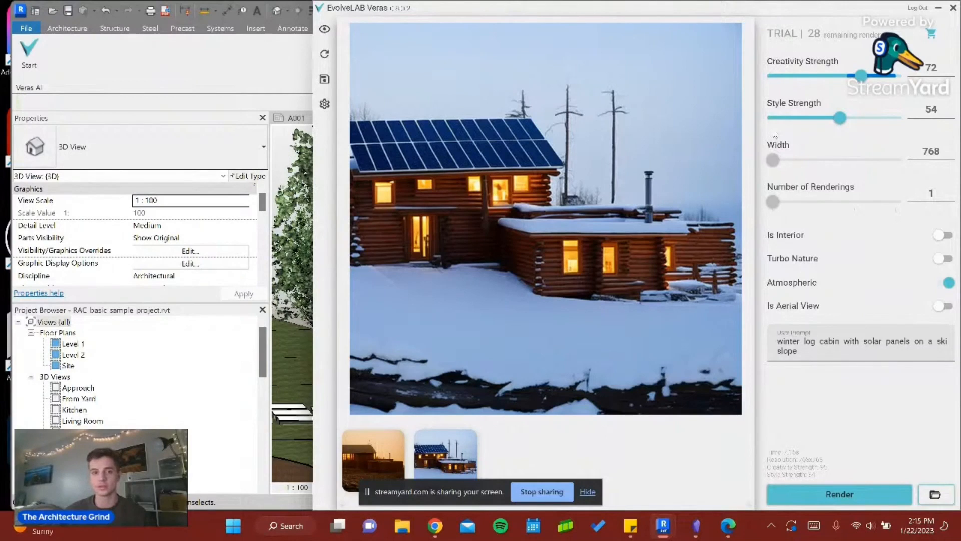
click(810, 353)
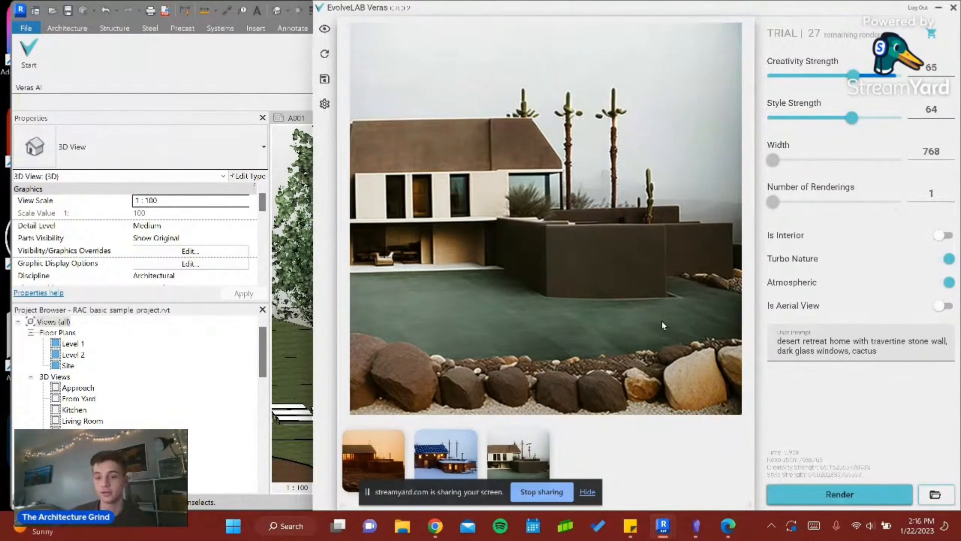
- Review the winter log cabin, fall forest cabin and desert retreat renderings, and minimize the Veras window
click(452, 436)
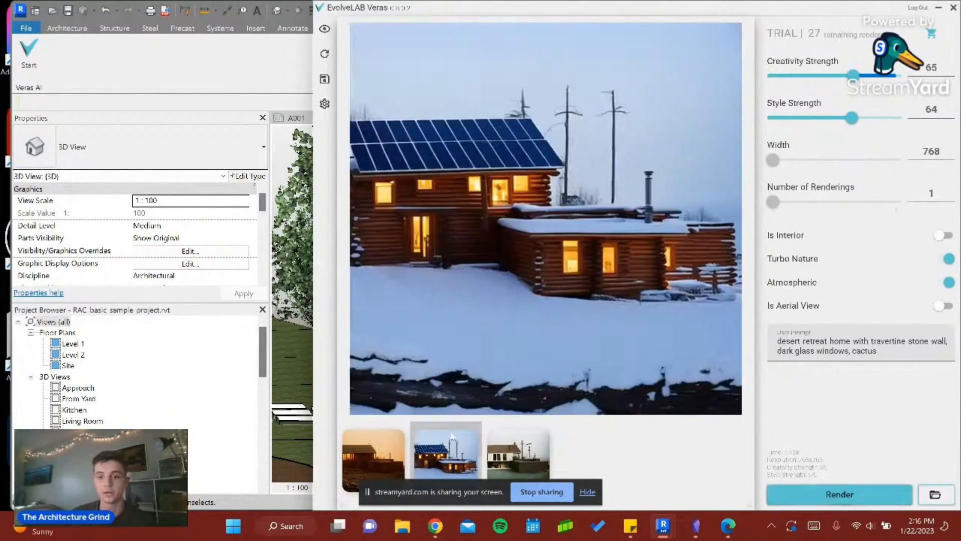
click(382, 457)
click(521, 452)
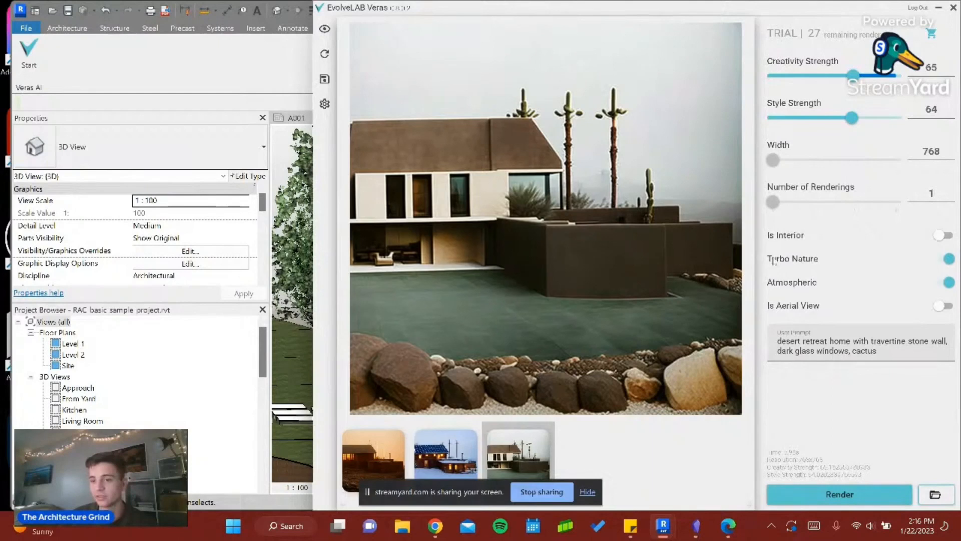
click(937, 8)
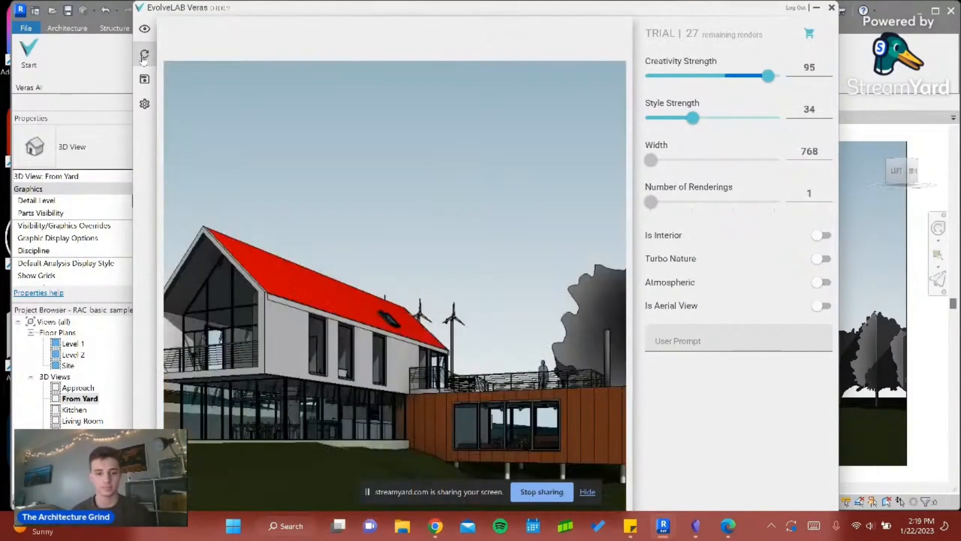
- Set Creativity Strength to 100 and begin the user prompt for the From Yard view with "aluminum roof with wooden siding,"
drag(765, 86, 804, 89)
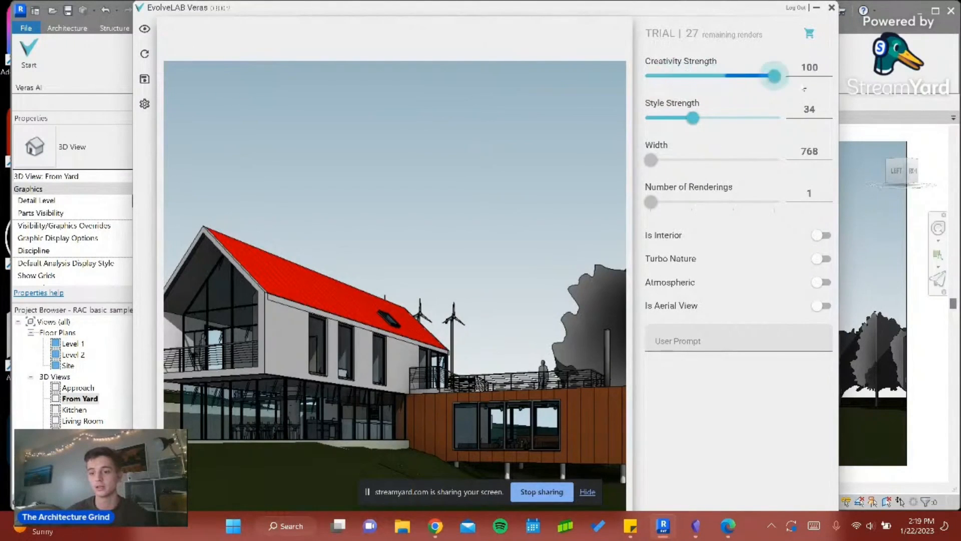
click(733, 344)
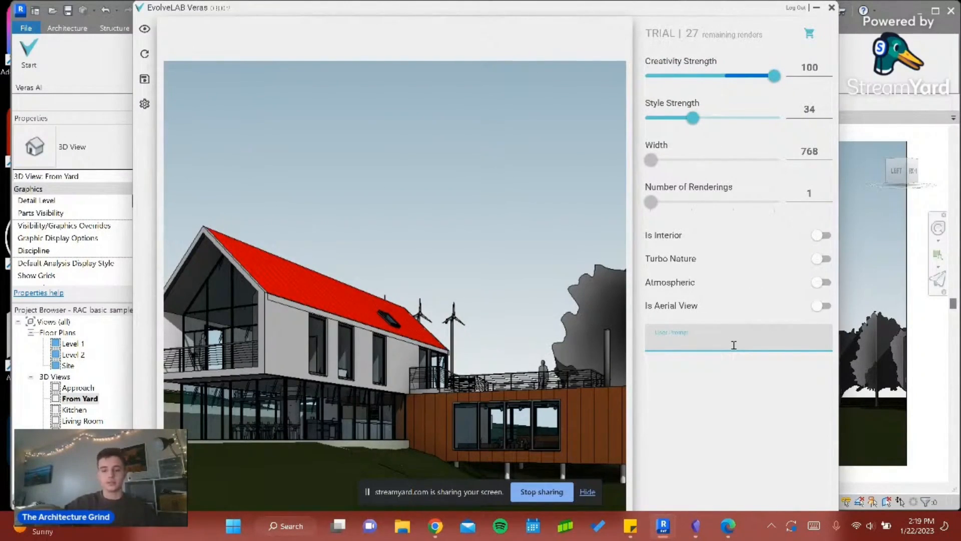
text(aluminu)
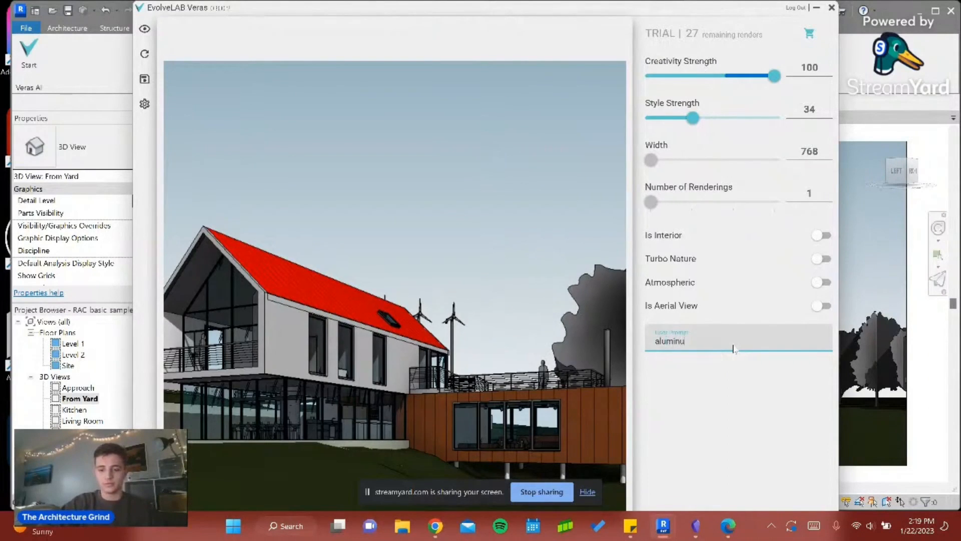
text(m roof with)
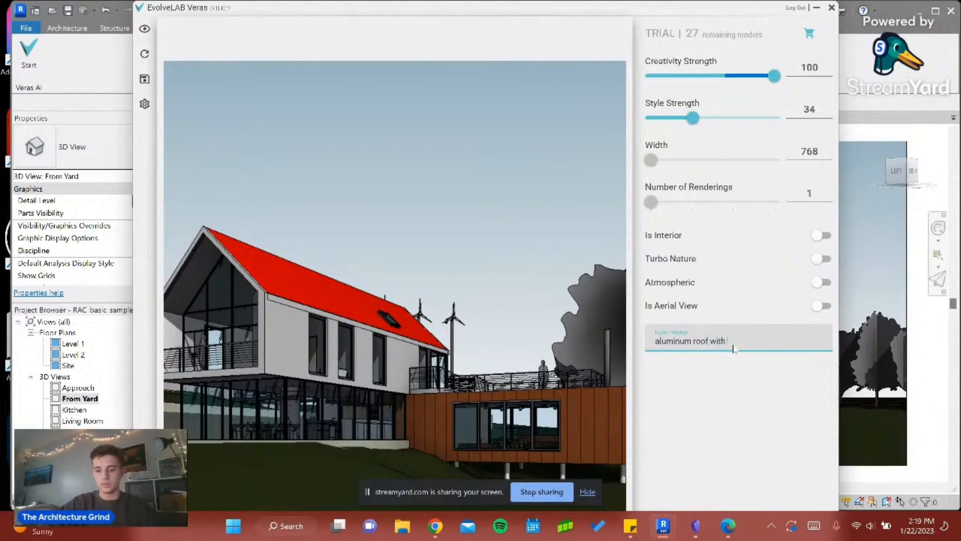
text( wooden si)
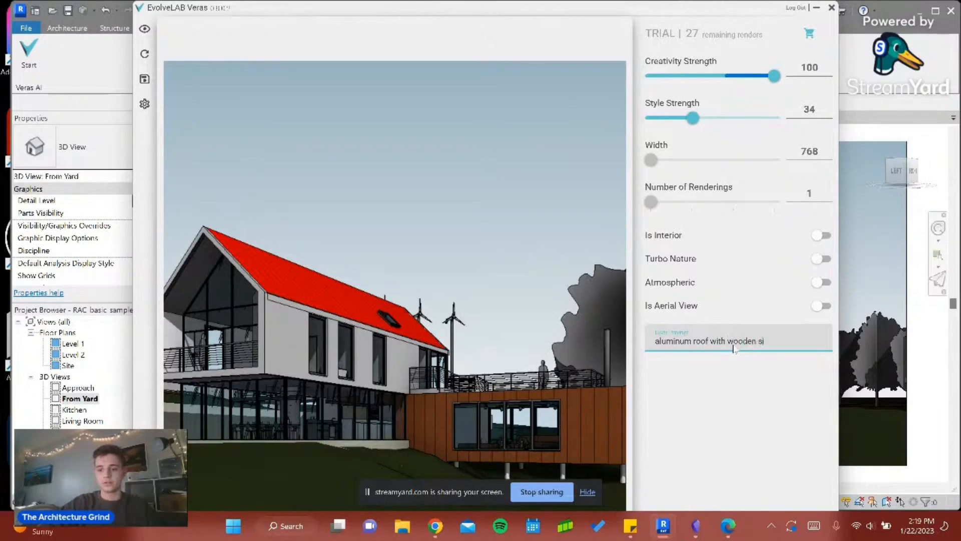
text(ding, )
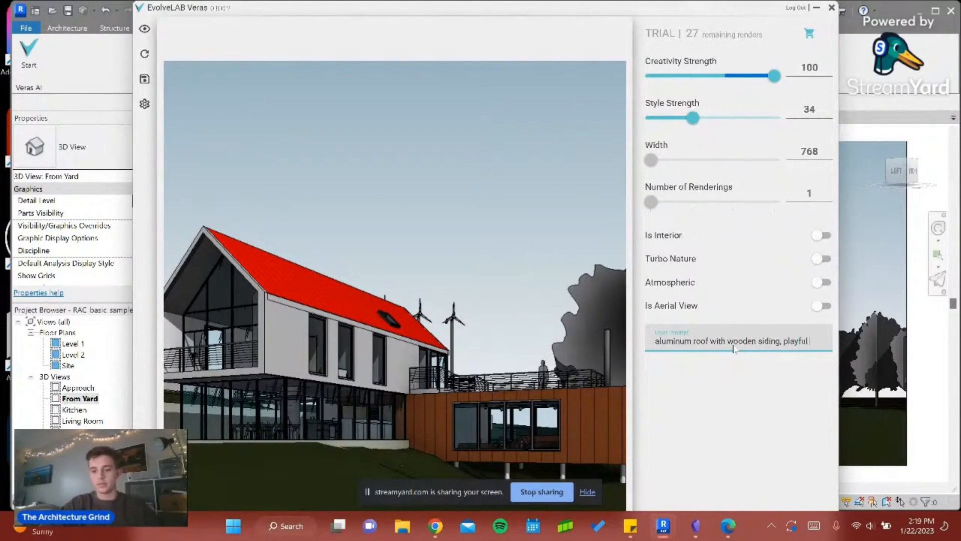
text(playful sta)
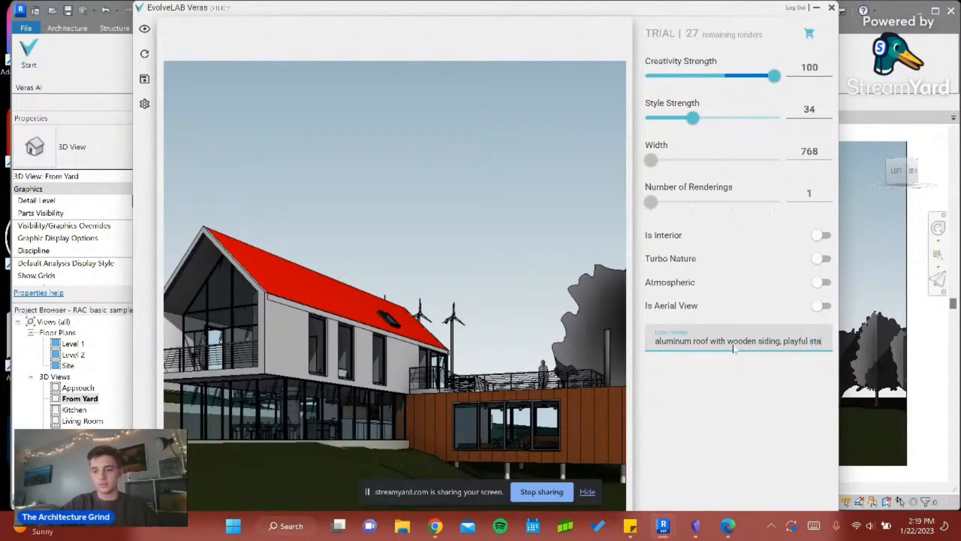
text(tur)
- Extend the user prompt with "playful statues and decorations around, in the summer"
key(BackSpace)
text(es)
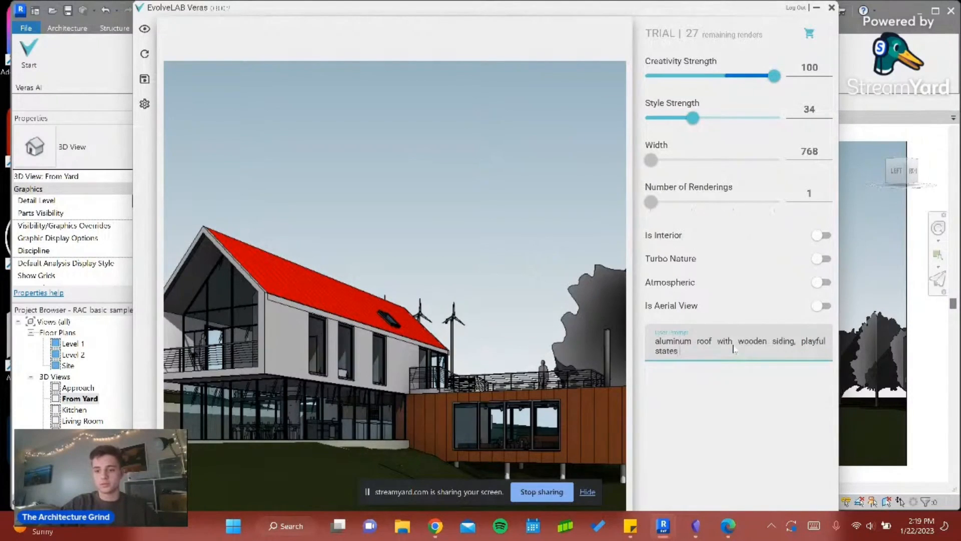
key(BackSpace)
key(BackSpace)
text(ues and decora)
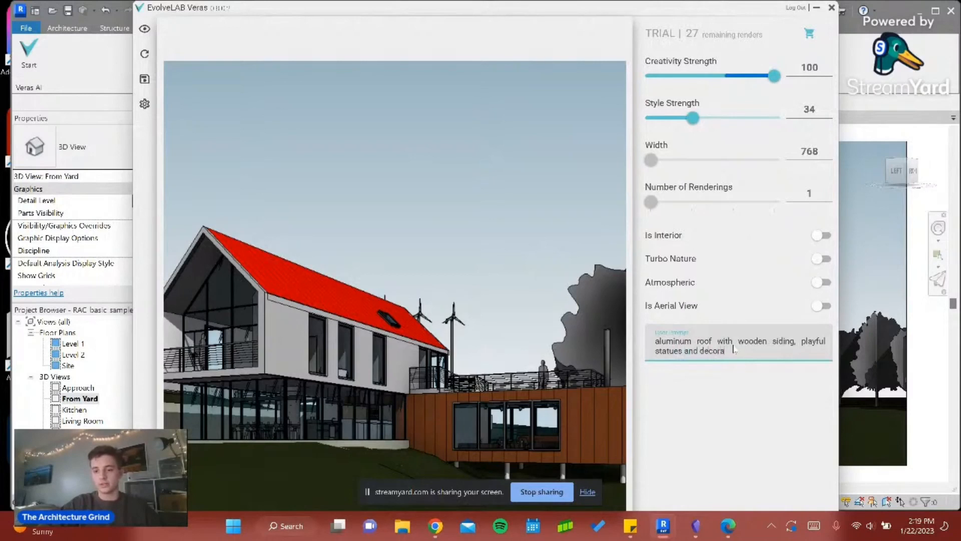
text(tions arou)
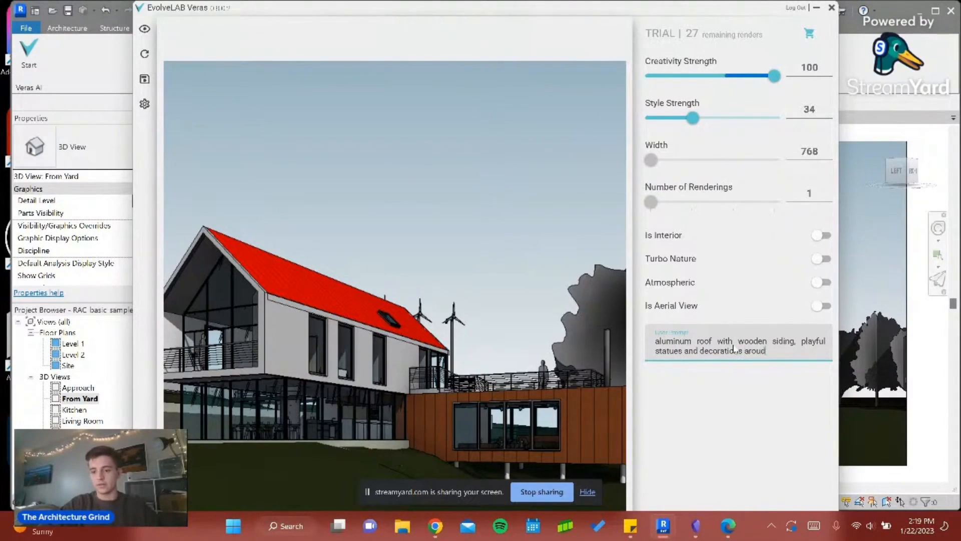
text(nd, in the s)
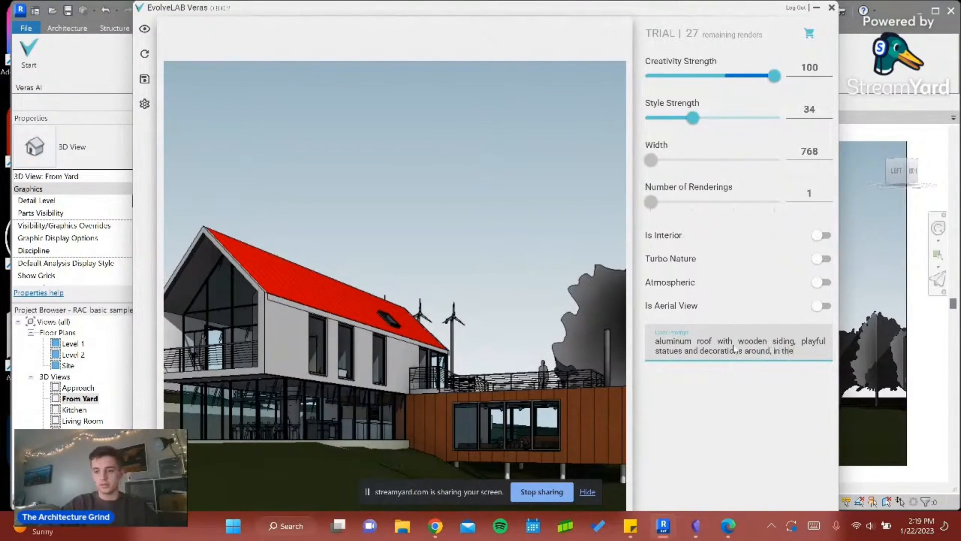
text(ummer)
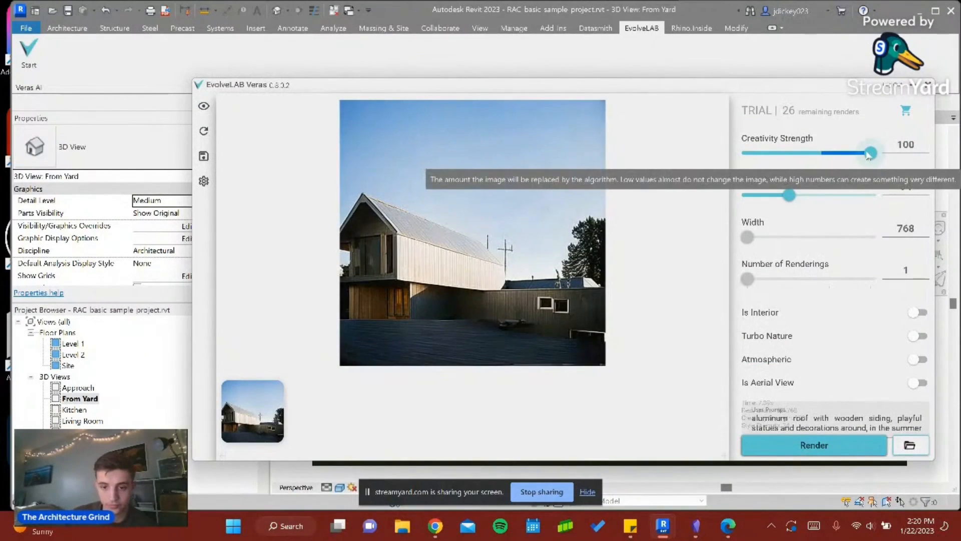
- Turn on Atmospheric and Turbo Nature, and set Style Strength to 61
click(917, 359)
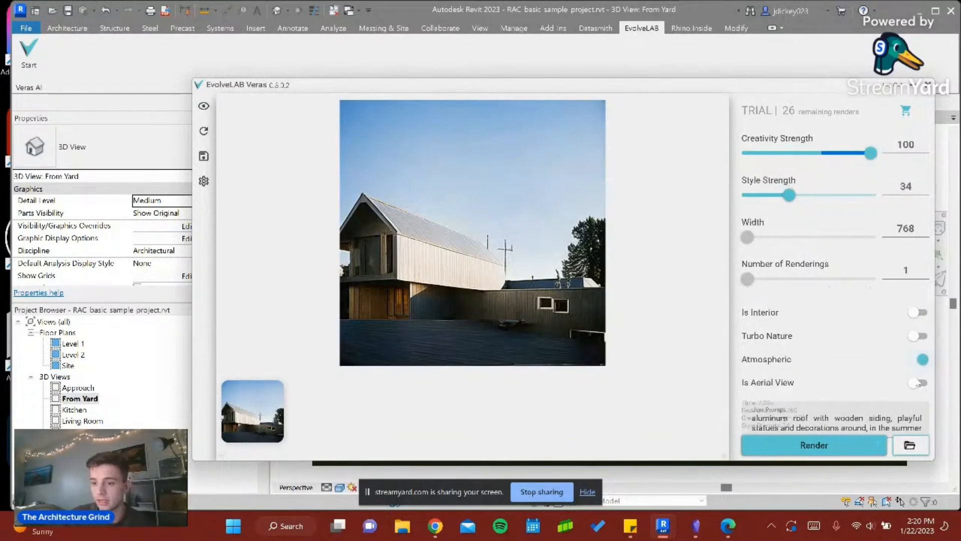
click(919, 336)
drag(790, 196, 823, 196)
- Lower the Creativity Strength to 35 and render the house again
drag(872, 153, 839, 157)
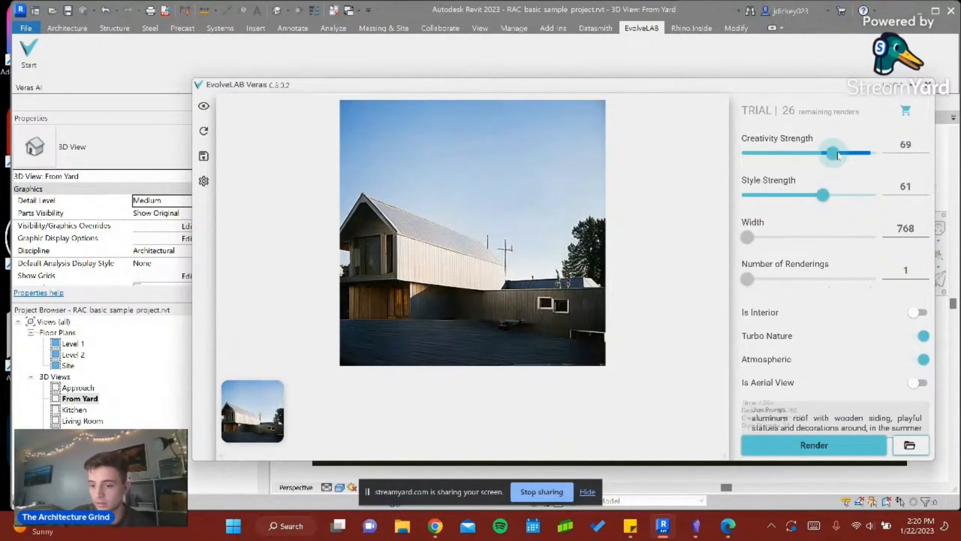
mouse_move(791, 146)
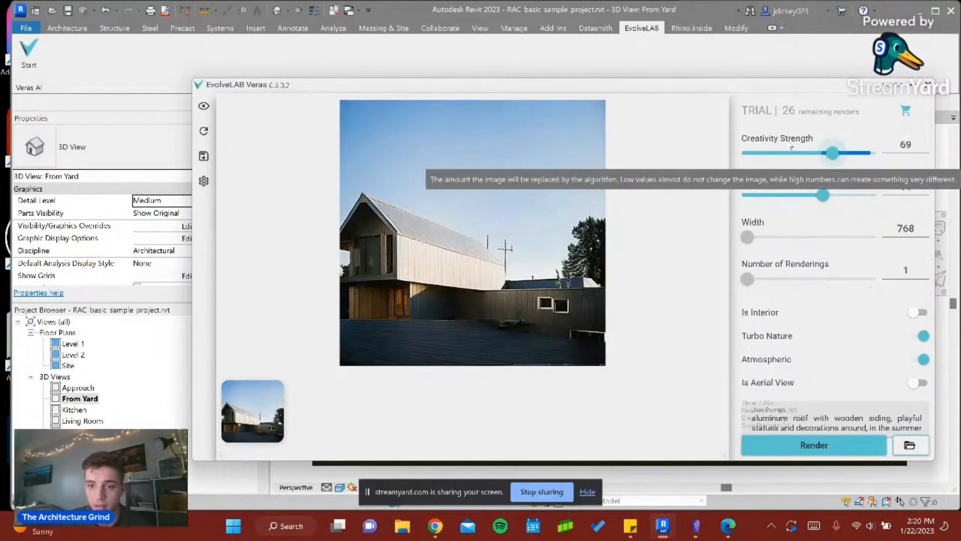
click(791, 152)
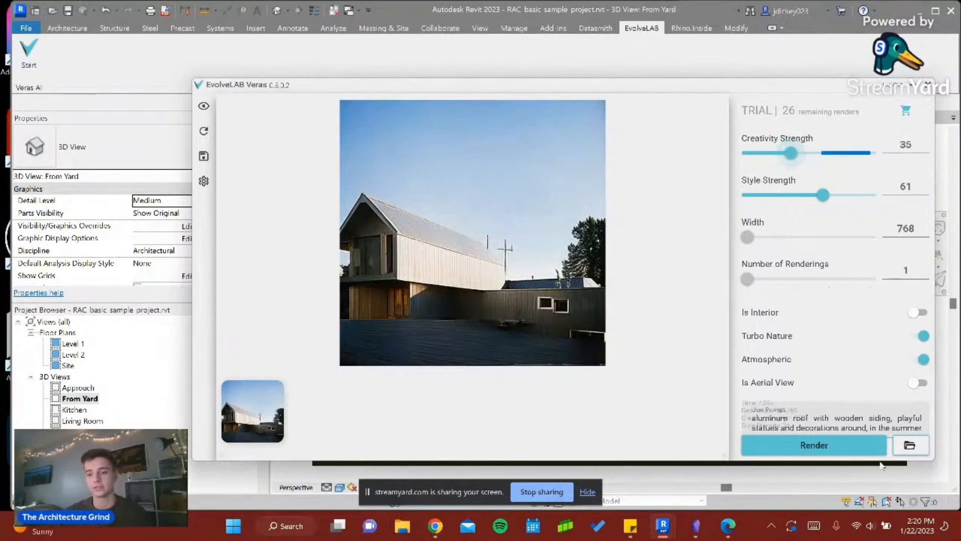
click(816, 447)
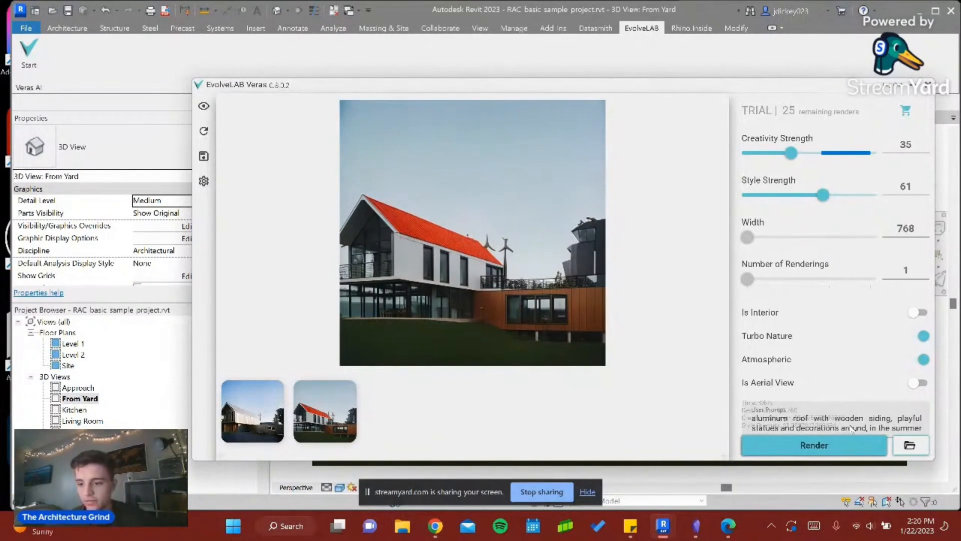
click(877, 462)
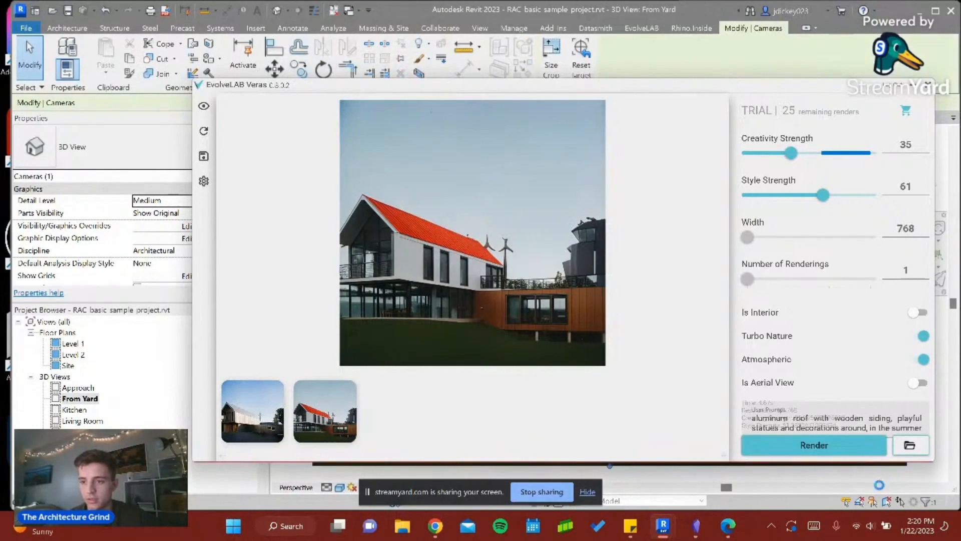
click(863, 446)
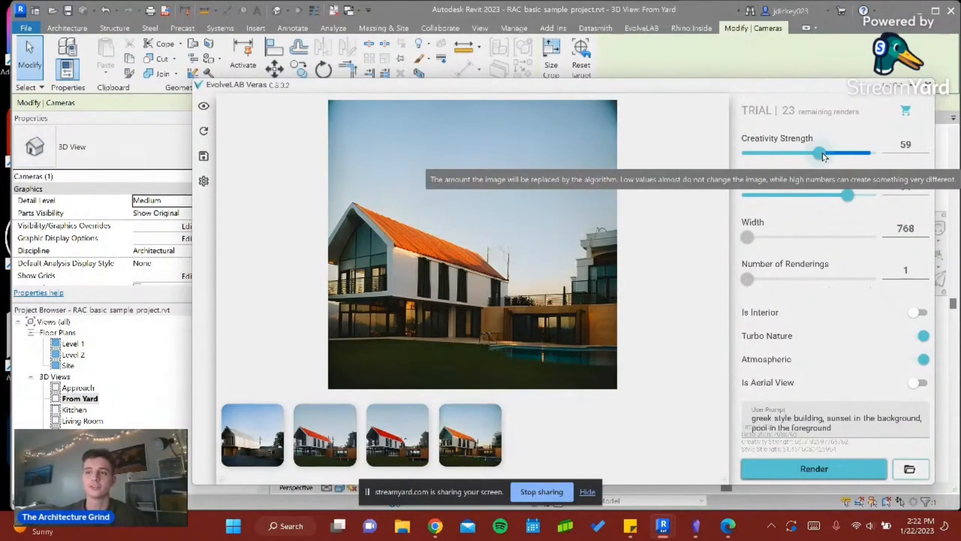
- Set both Creativity Strength and Style Strength to 100 and render the Greek-style building prompt
drag(820, 154, 907, 154)
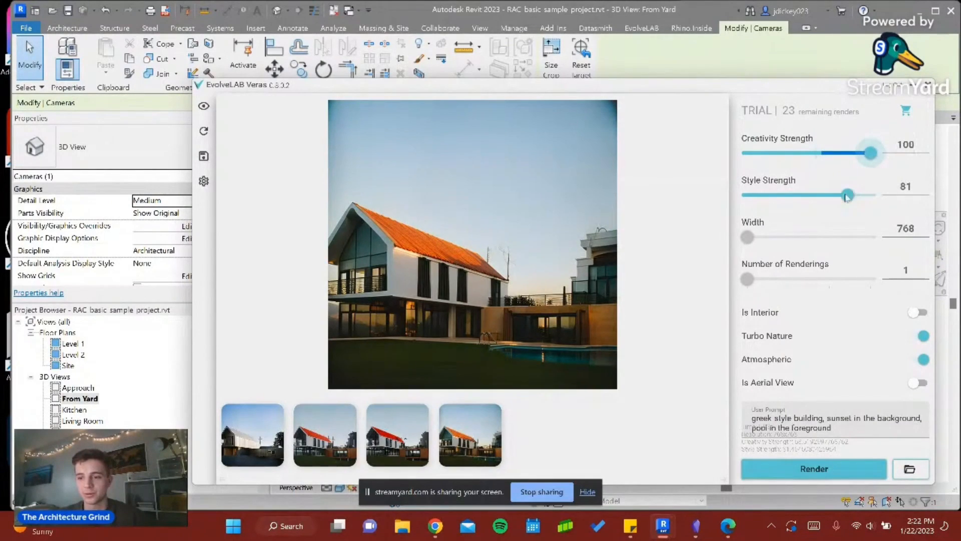
drag(846, 197, 884, 196)
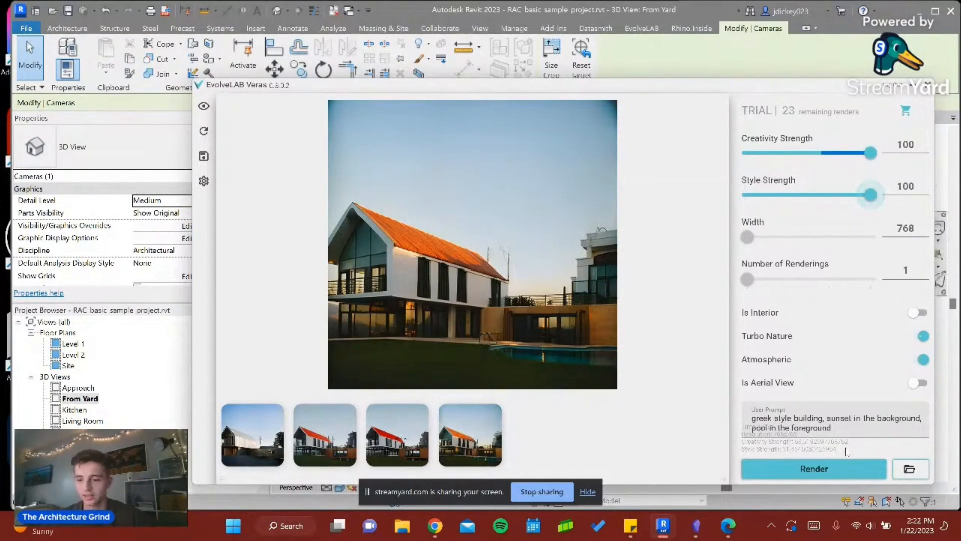
click(816, 472)
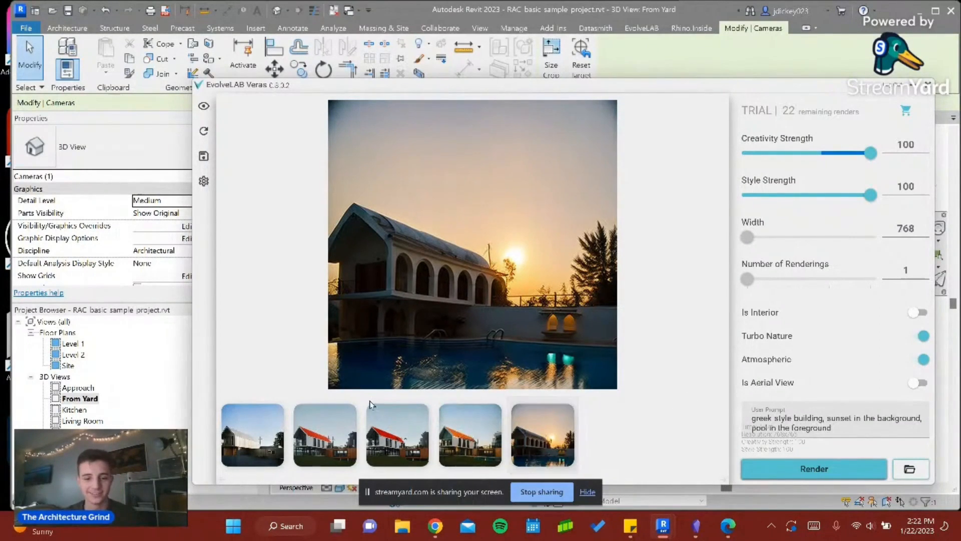
- Compare the earlier red-roof renderings with the newest Greek-style sunset rendering
click(332, 449)
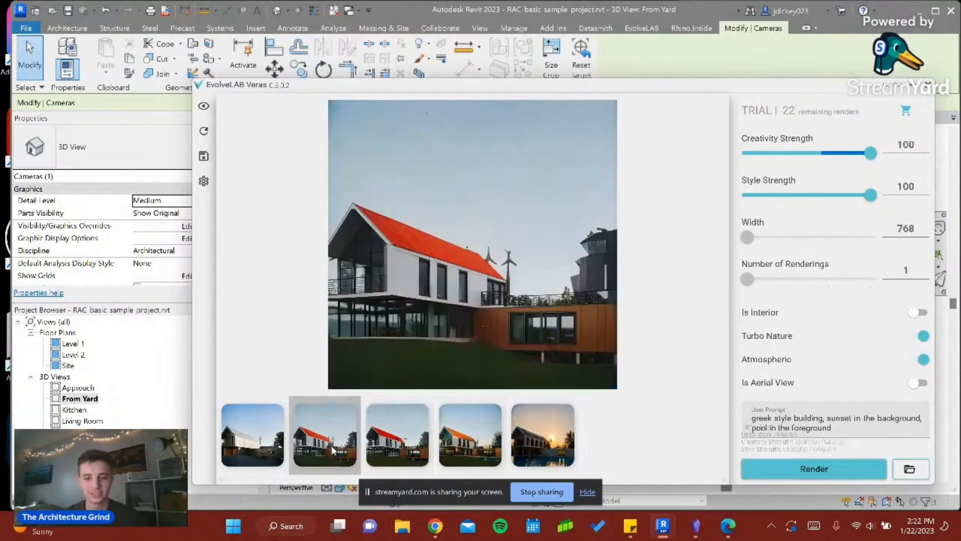
click(403, 449)
click(533, 416)
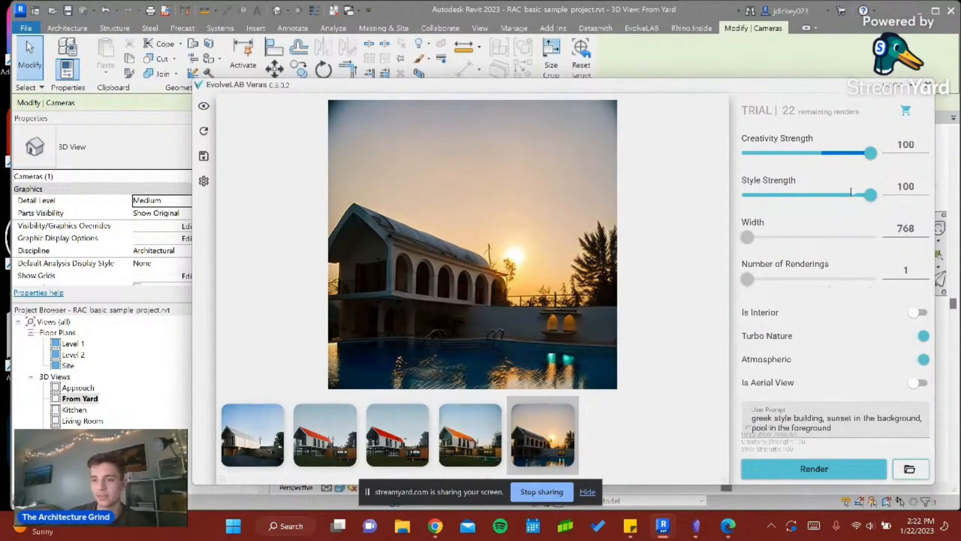
- Hide the Veras window, open the Living Room 3D view, and switch it to a realistic visual style
click(927, 85)
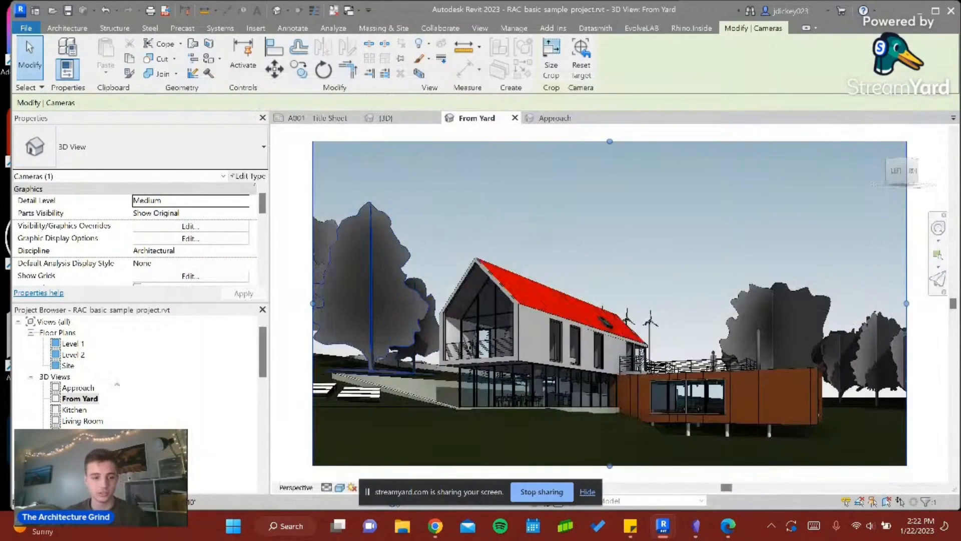
click(83, 420)
double_click(87, 422)
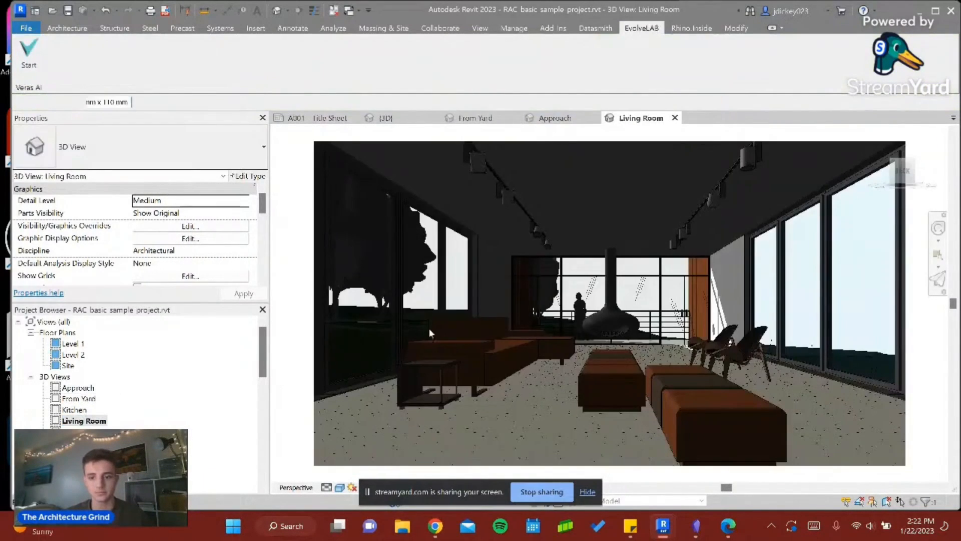
click(339, 487)
click(353, 474)
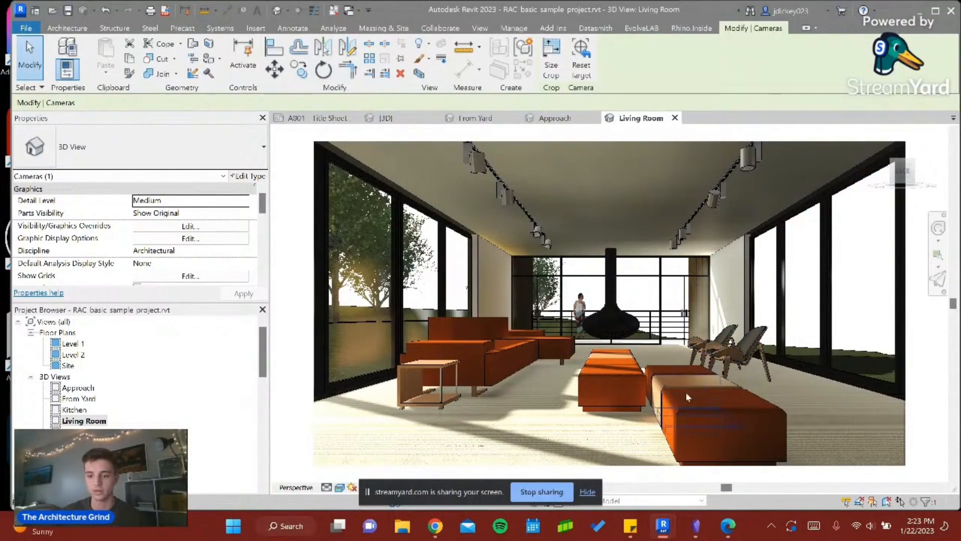
- Bring back the Veras window, turn on Is Interior, and turn off Turbo Nature
mouse_move(663, 526)
click(715, 466)
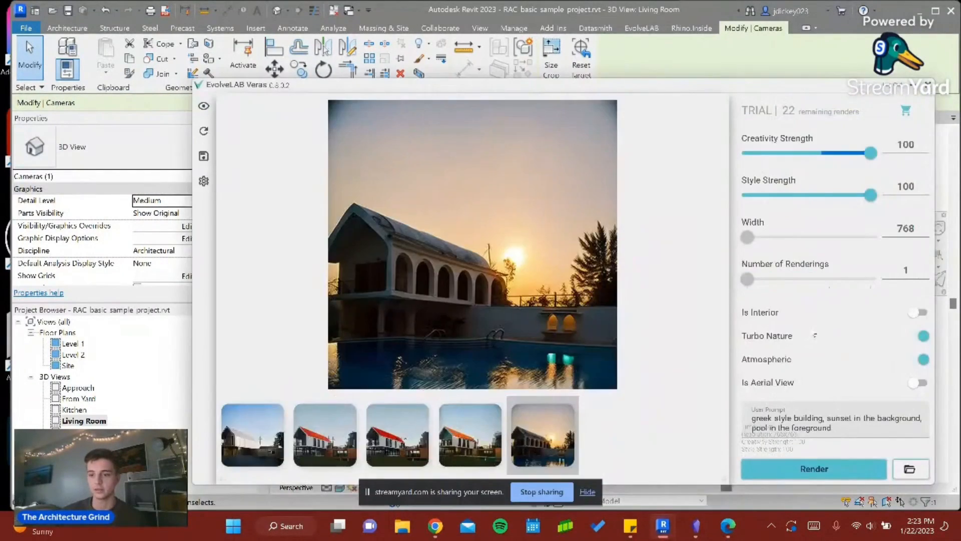
click(917, 312)
click(921, 336)
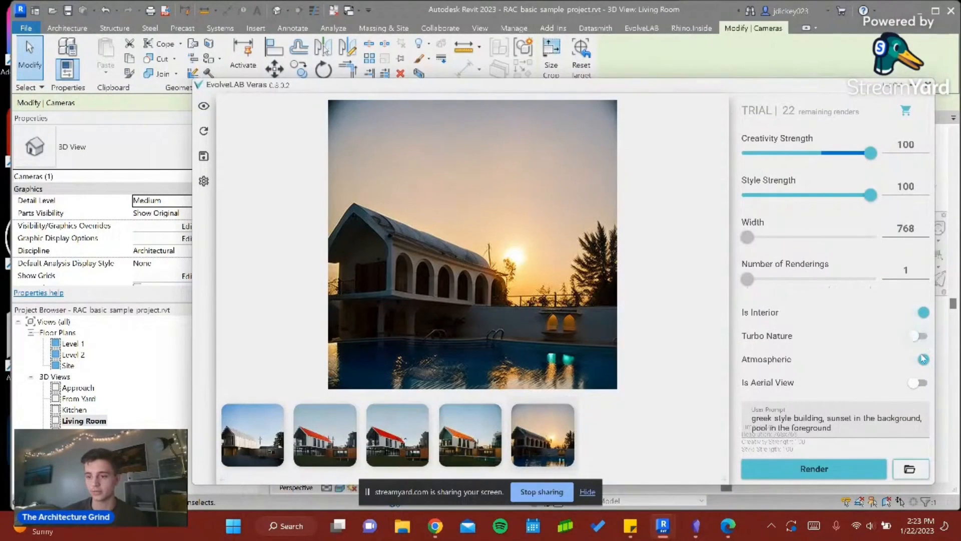
- Turn off Atmospheric, and set Style Strength to 68 and Creativity Strength to 76
click(923, 359)
drag(871, 195, 832, 195)
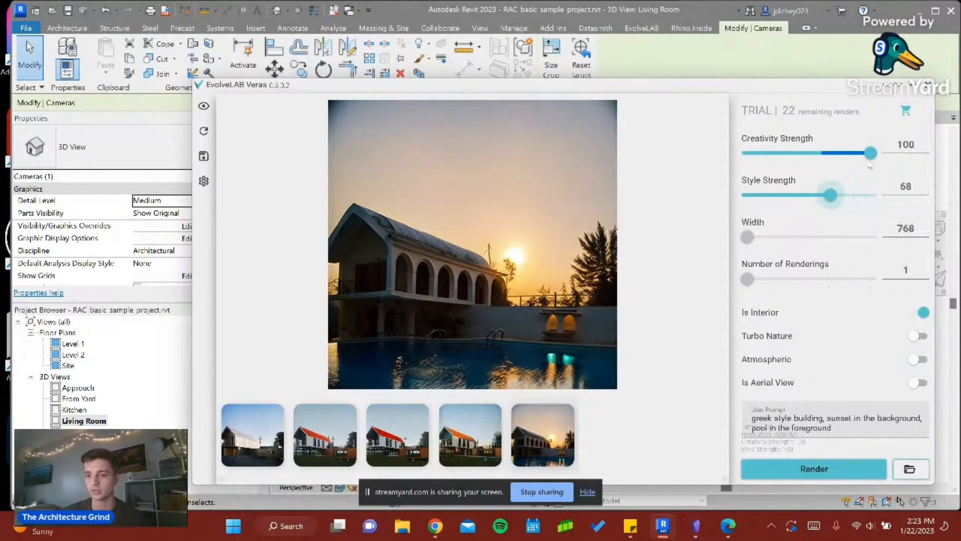
drag(871, 153, 841, 166)
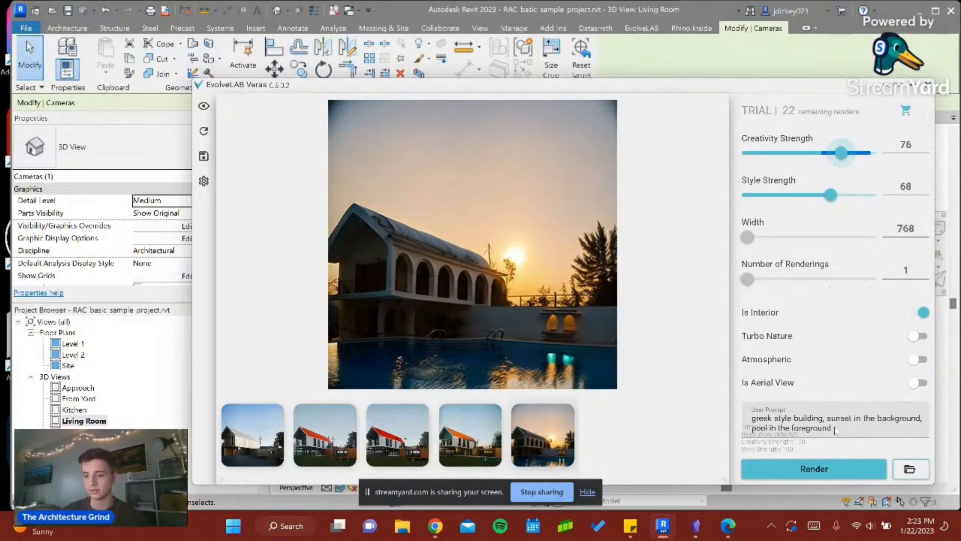
- Replace the prompt with "modern style with granite floors and dark walls" and render the living room
click(771, 415)
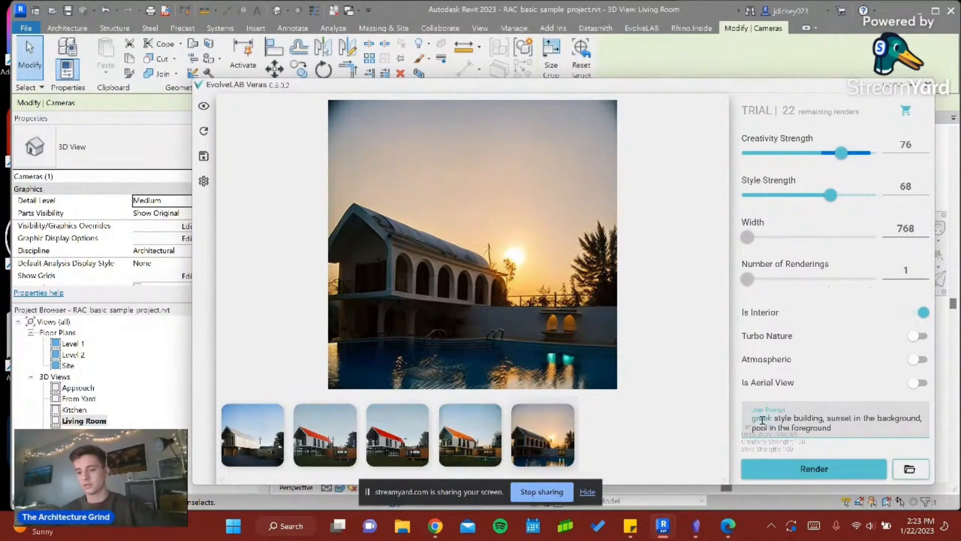
drag(752, 419, 843, 432)
key(BackSpace)
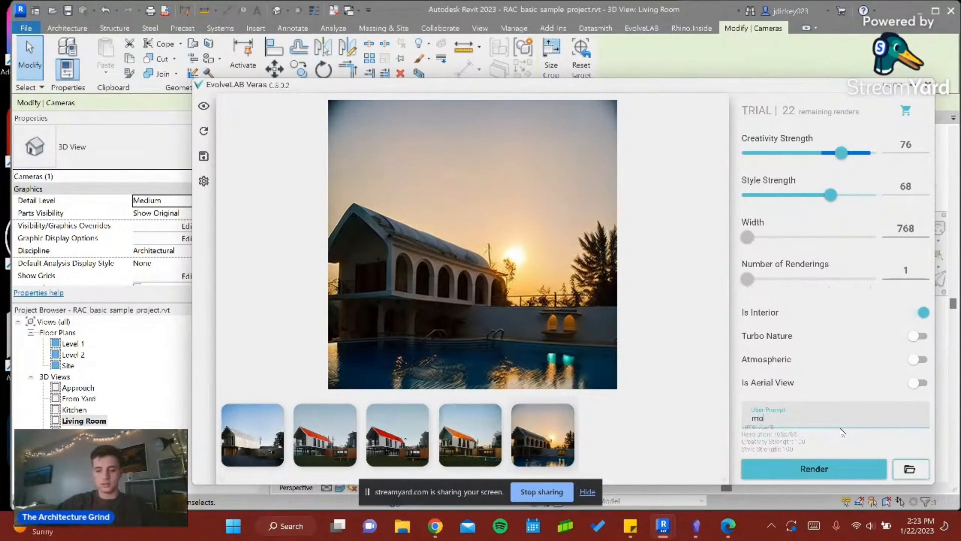
text(modern style with granite floors and dark walls)
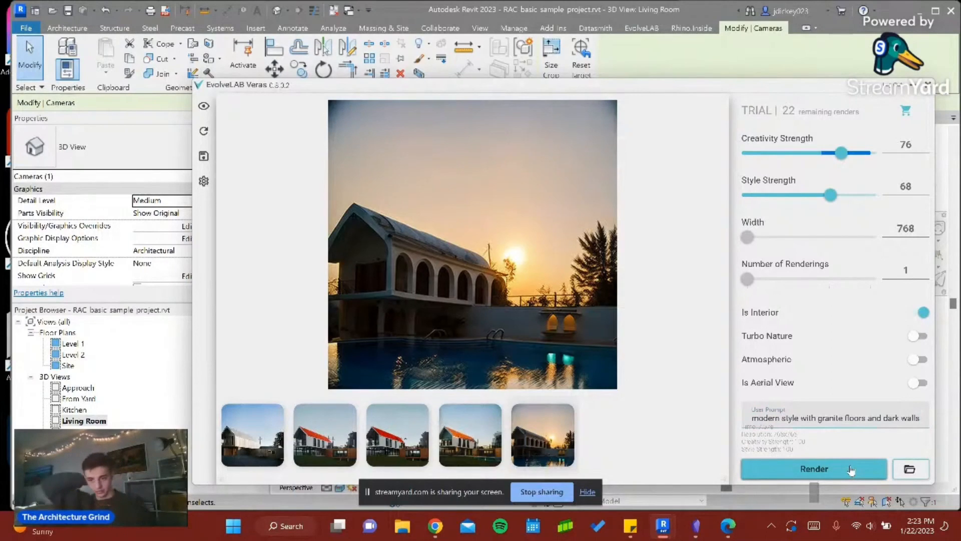
click(849, 471)
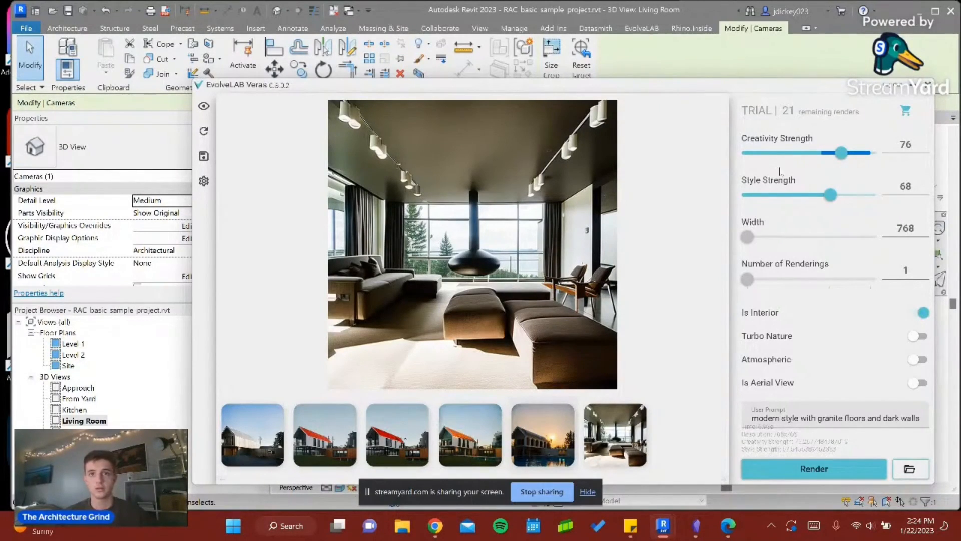
- Append "at night with good light" to the end of the prompt and render the living room again
click(862, 421)
click(920, 422)
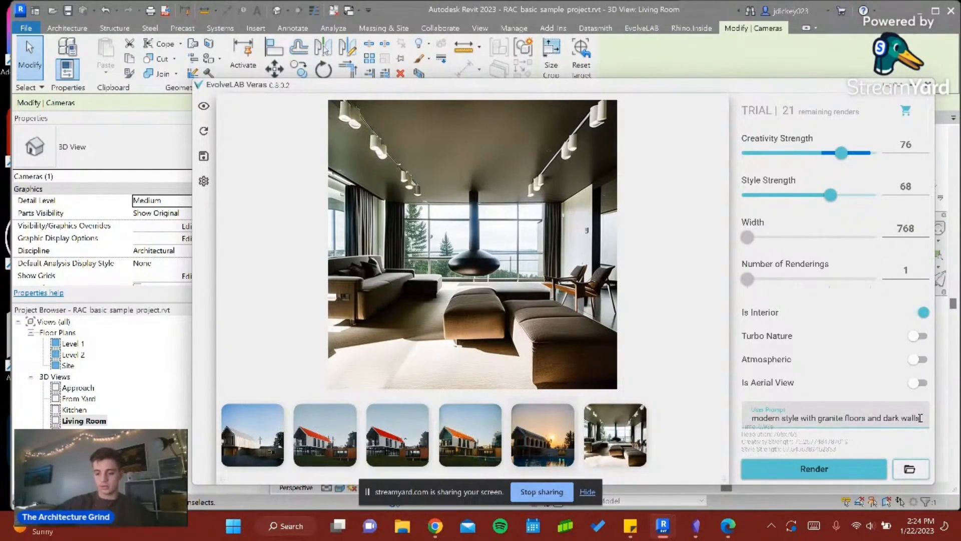
text(at night)
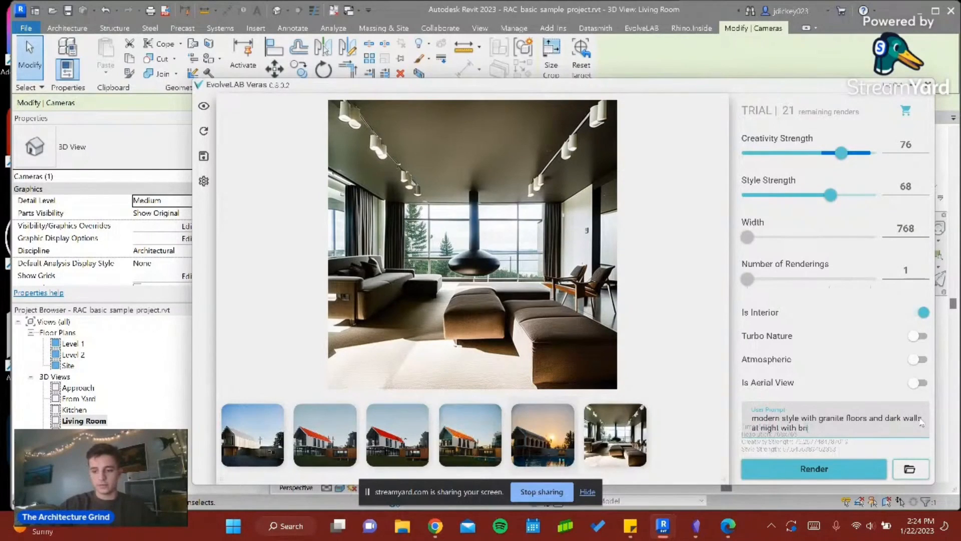
text( with good light)
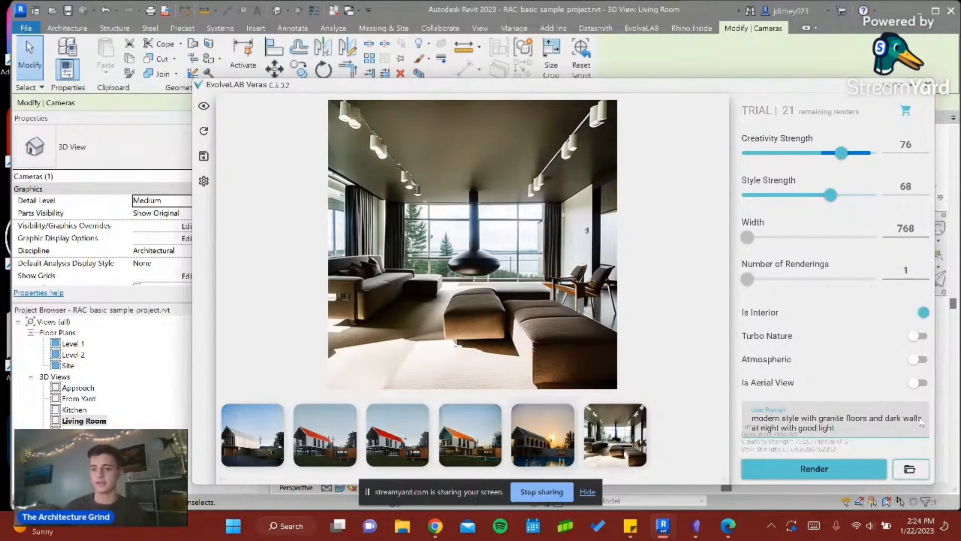
click(803, 469)
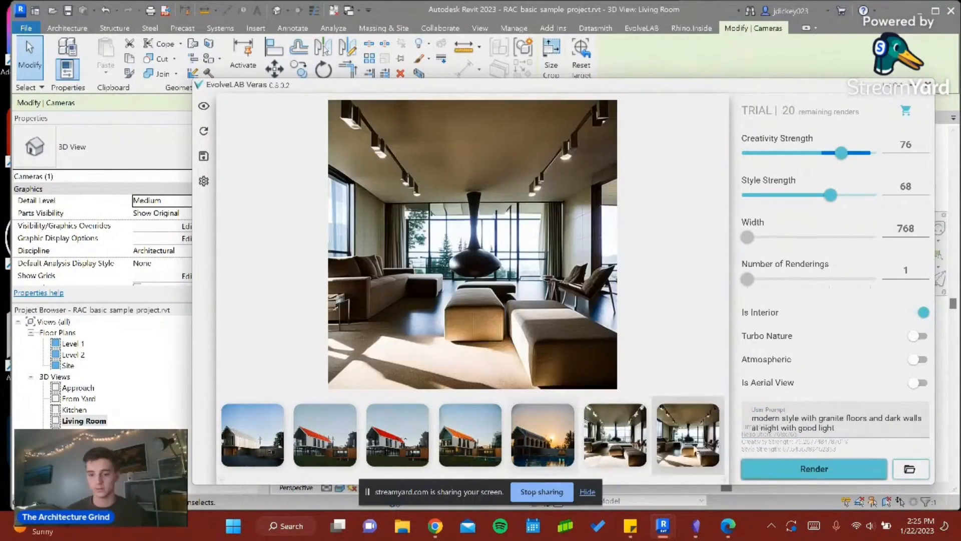
- Compare the two living room renderings by switching back and forth between them
click(616, 445)
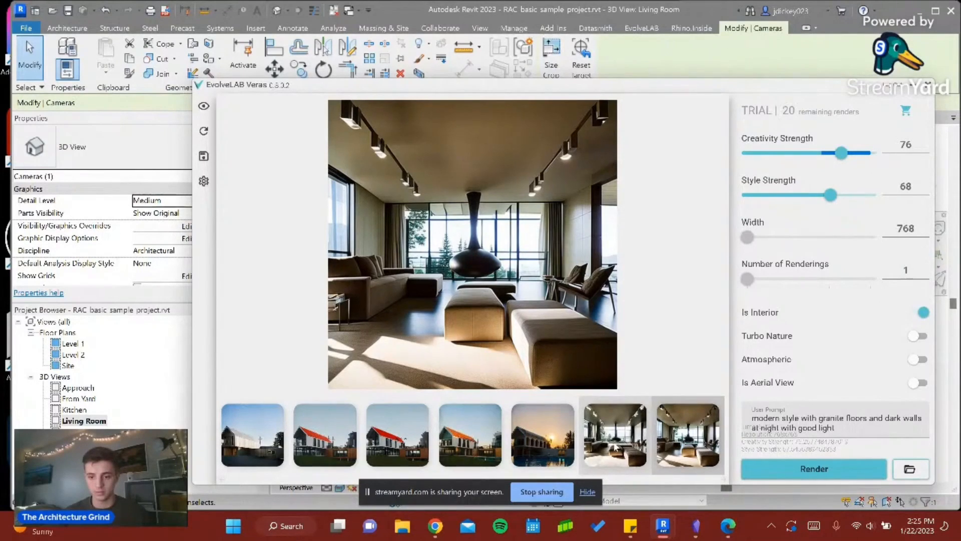
click(671, 441)
click(621, 444)
click(670, 443)
click(621, 447)
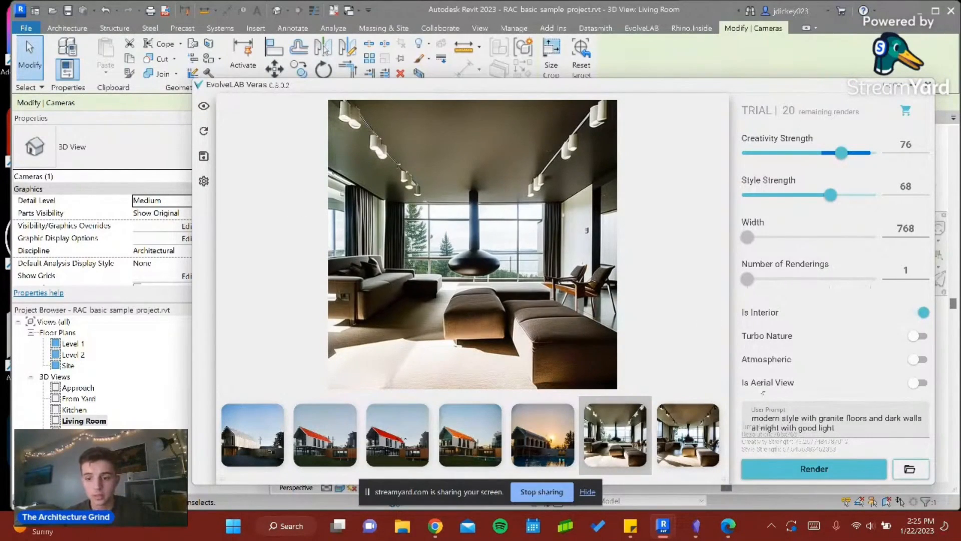
- Close the Veras window and open the Kitchen 3D view
click(820, 428)
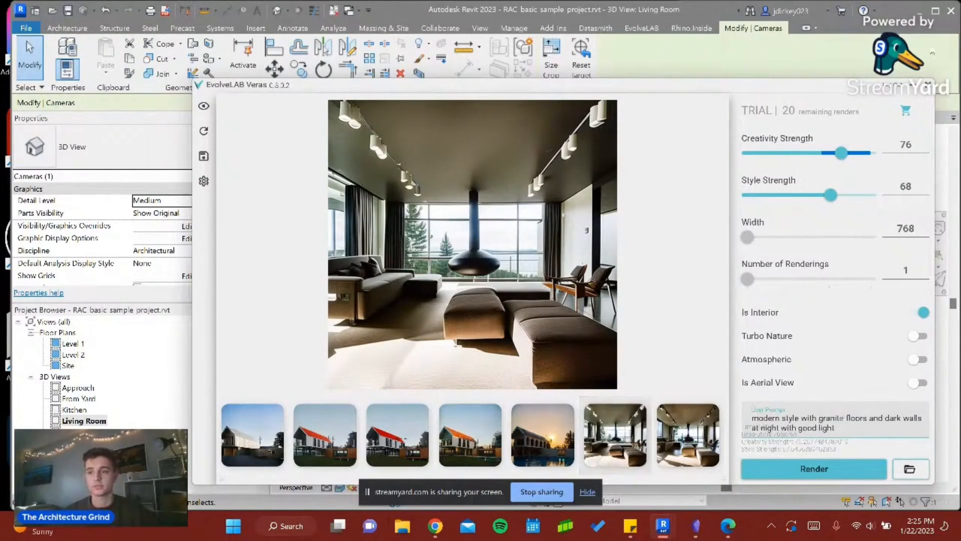
click(928, 84)
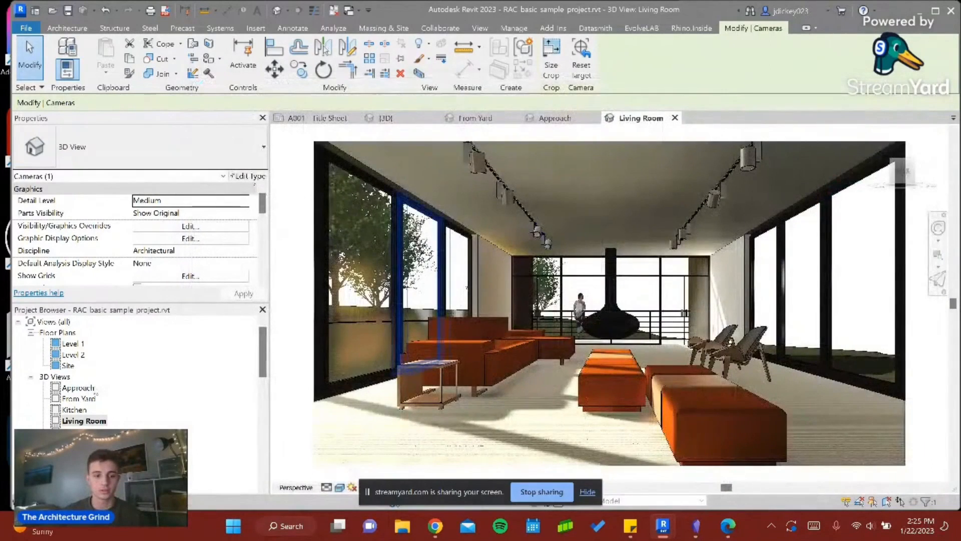
double_click(76, 409)
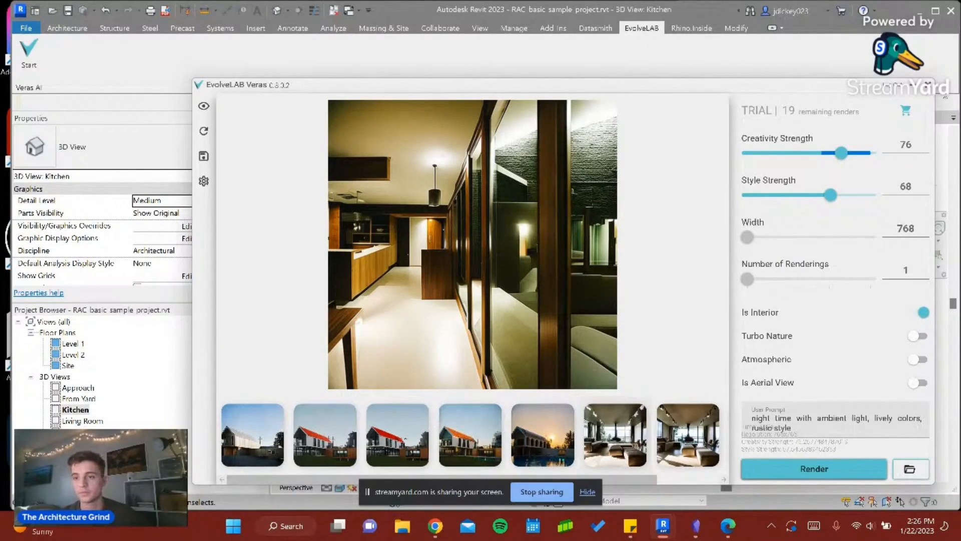
- Close the Veras window and open the Lighting settings in the Kitchen view's graphic display options
click(928, 86)
click(341, 487)
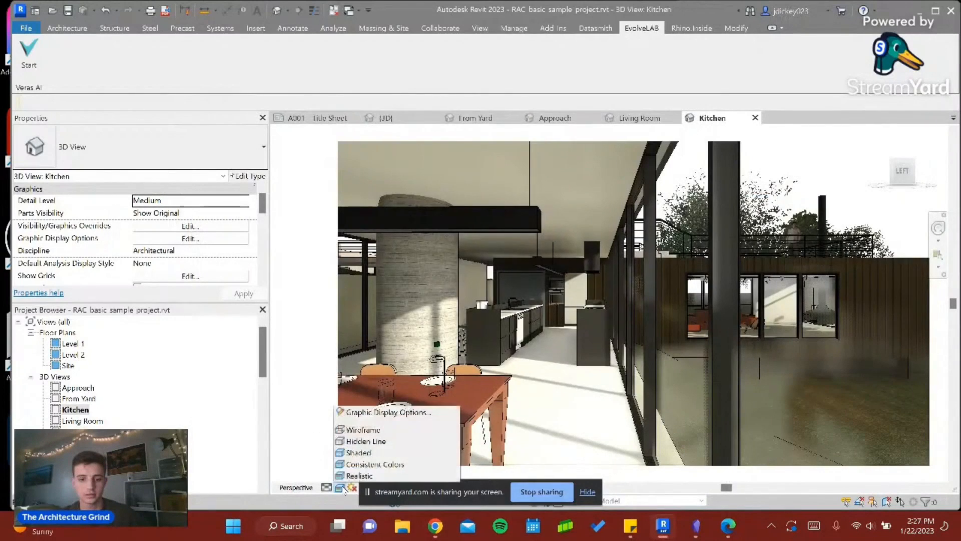
click(385, 412)
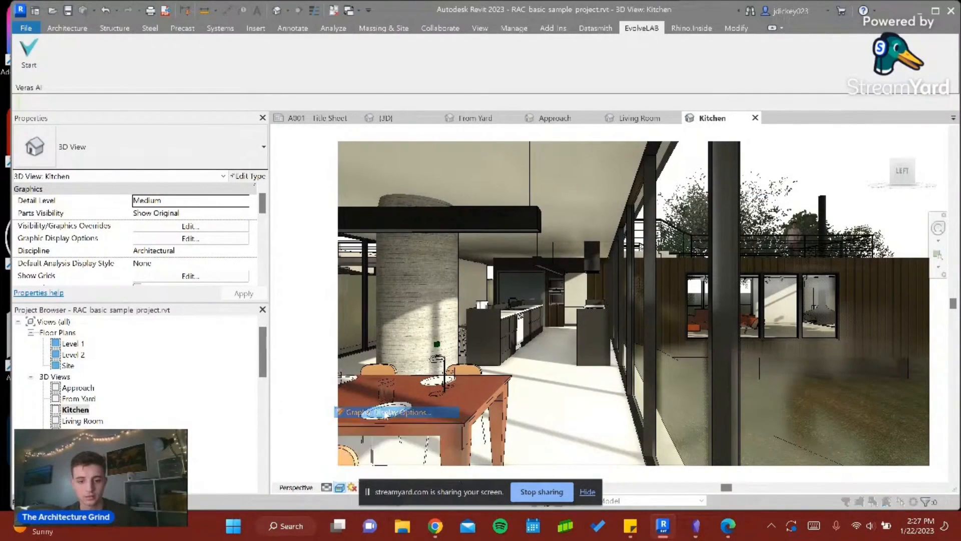
click(250, 151)
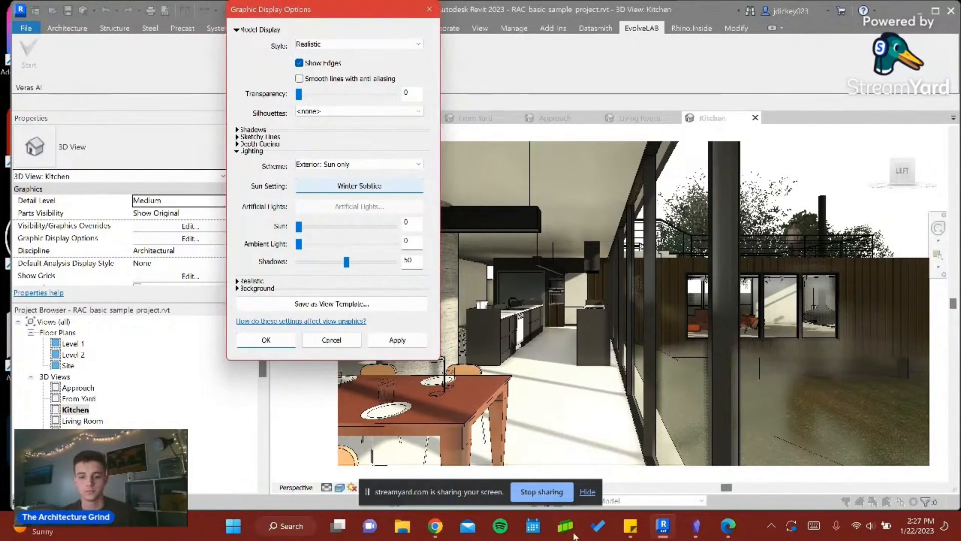
- Switch to the EvolveLAB forum thread in Chrome and examine its example kitchen renderings, site plan renderings and their settings
mouse_move(434, 525)
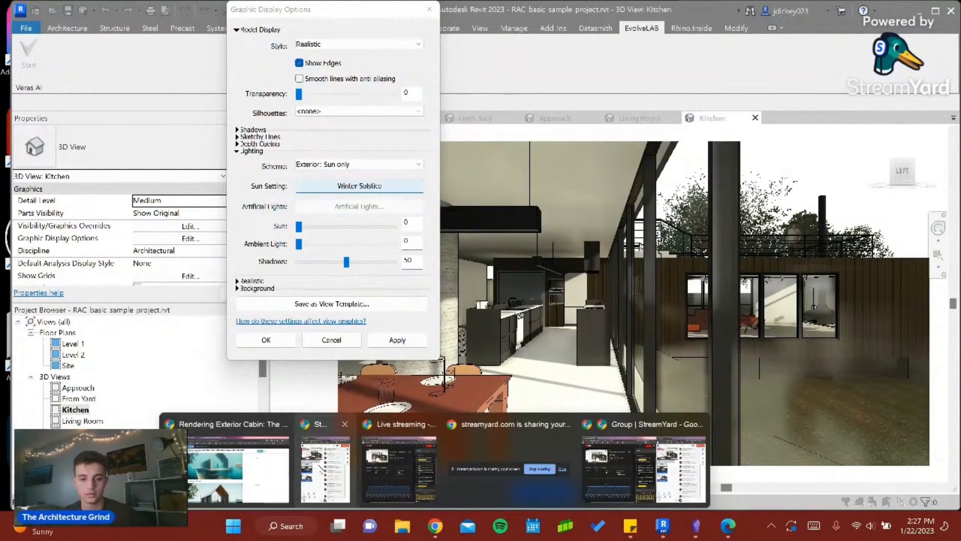
click(237, 468)
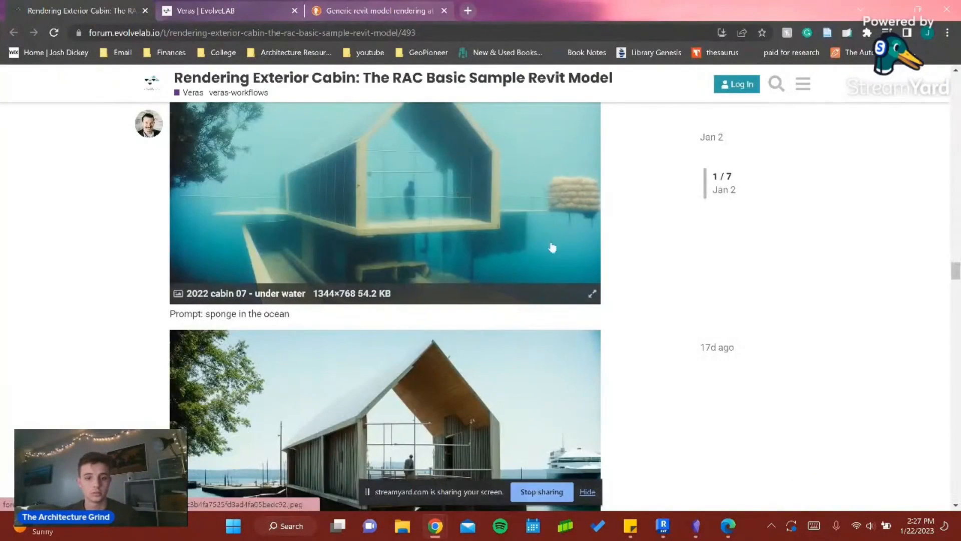
scroll(469, 286, down, 1)
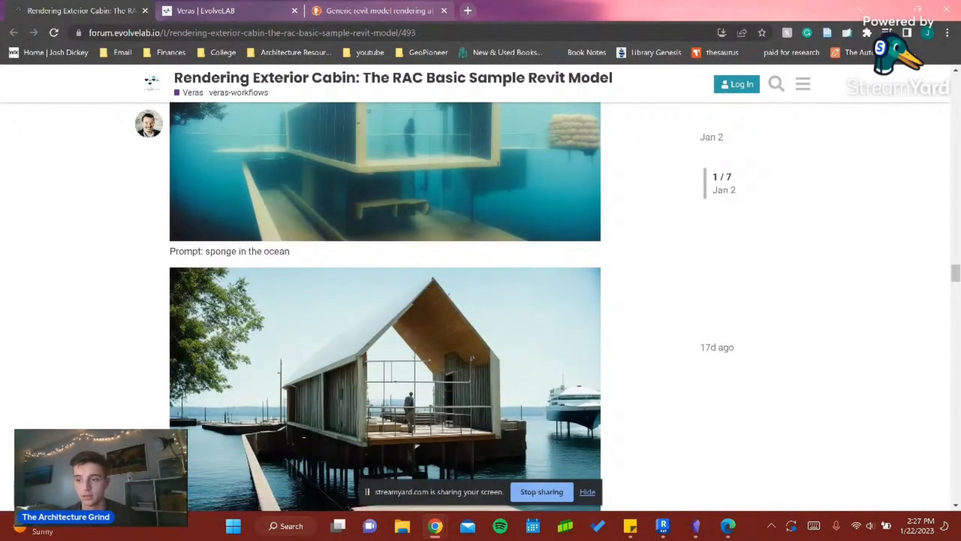
mouse_move(953, 280)
mouse_down()
mouse_move(945, 234)
mouse_move(939, 347)
mouse_up()
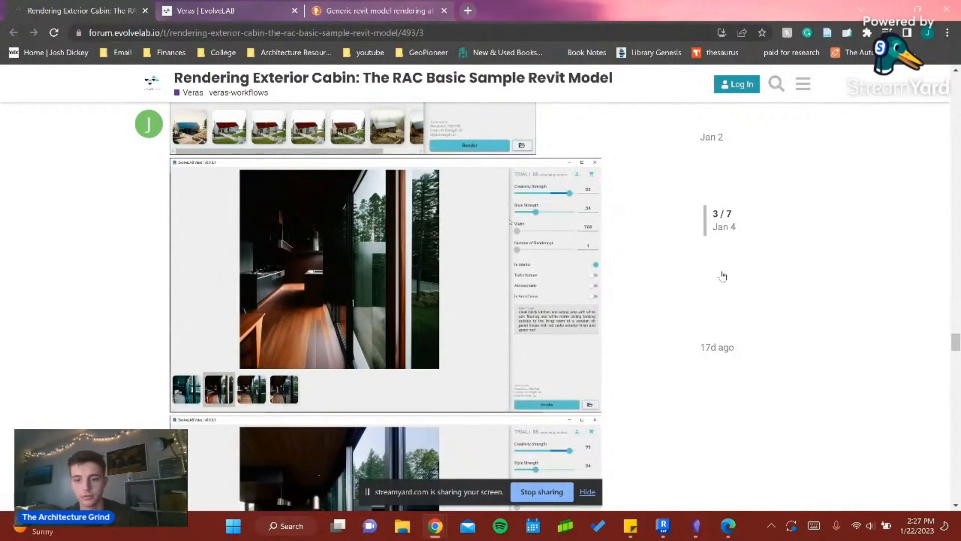
drag(953, 342, 955, 351)
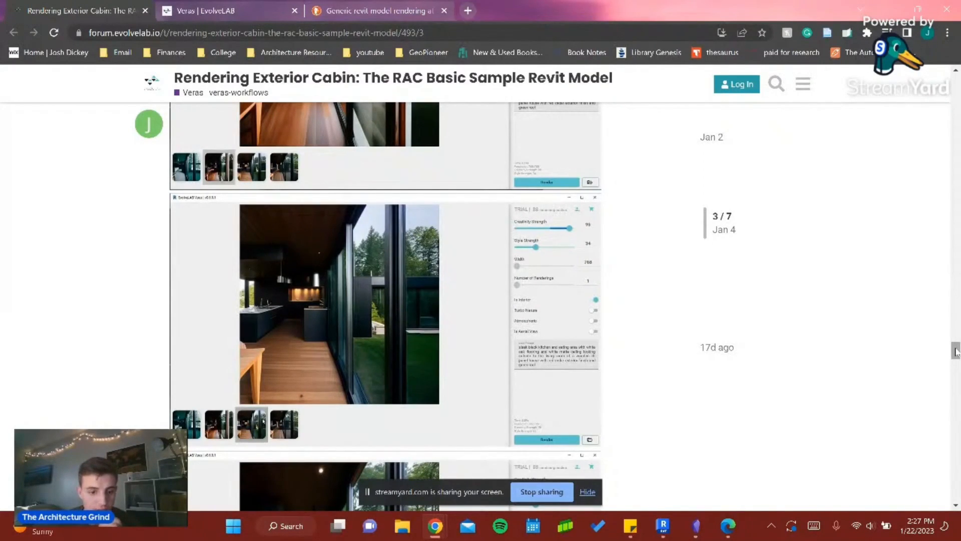
drag(955, 352, 956, 439)
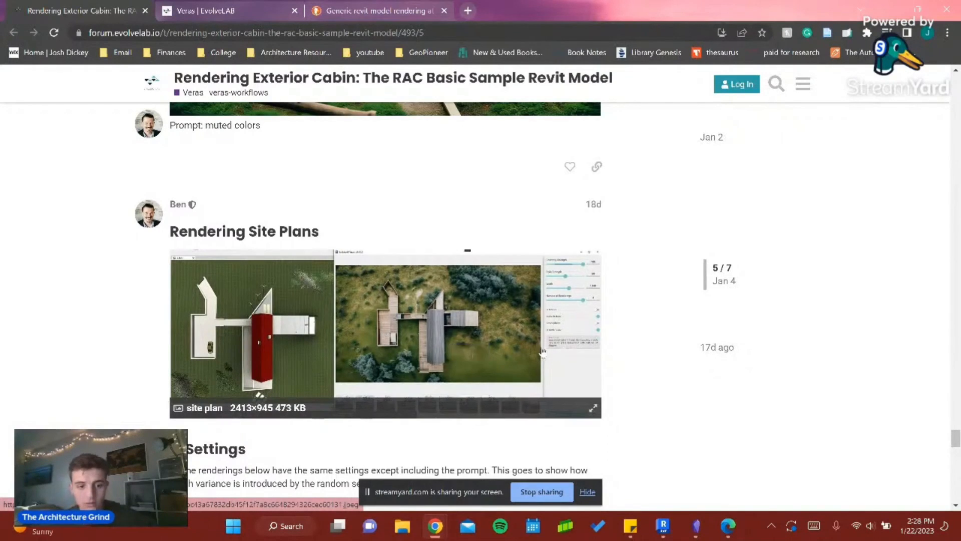
scroll(501, 350, down, 3)
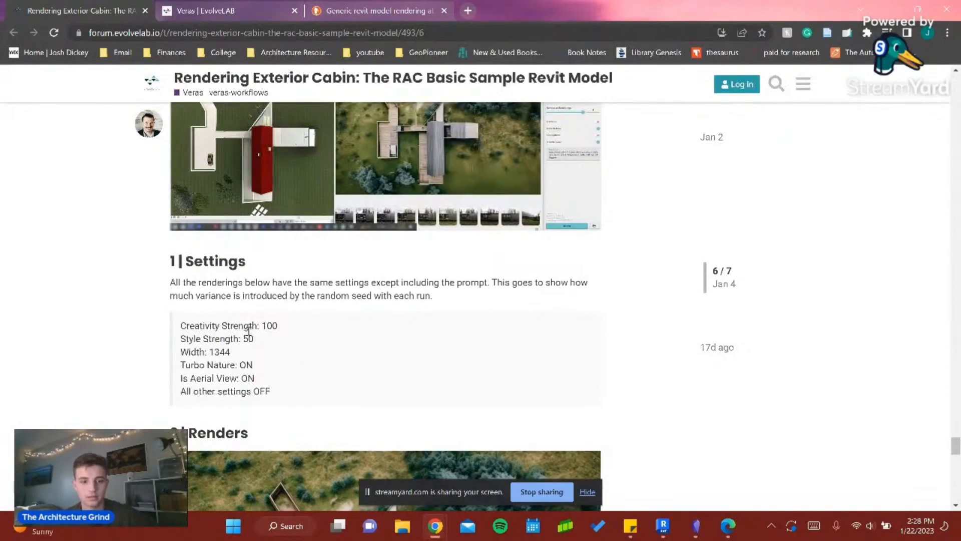
scroll(513, 304, down, 12)
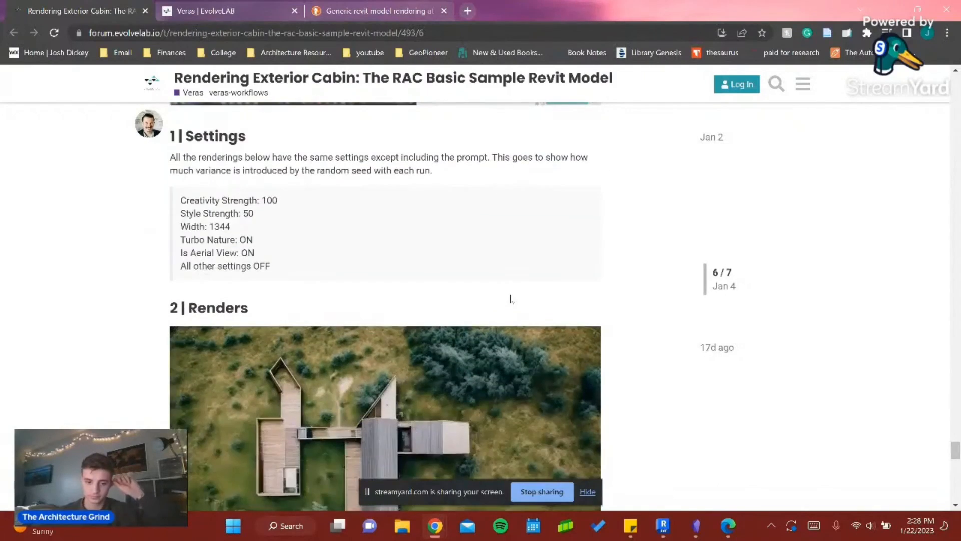
scroll(507, 301, down, 2)
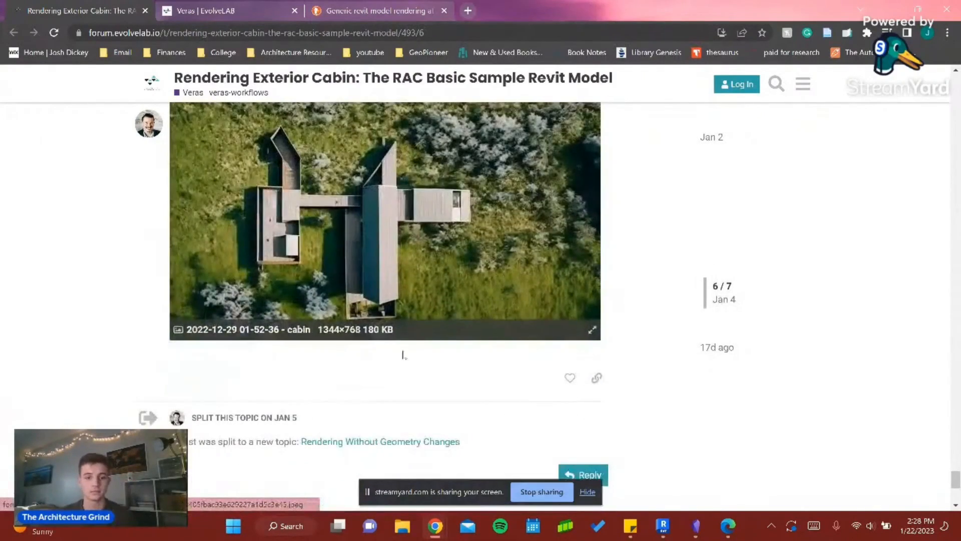
scroll(500, 300, up, 6)
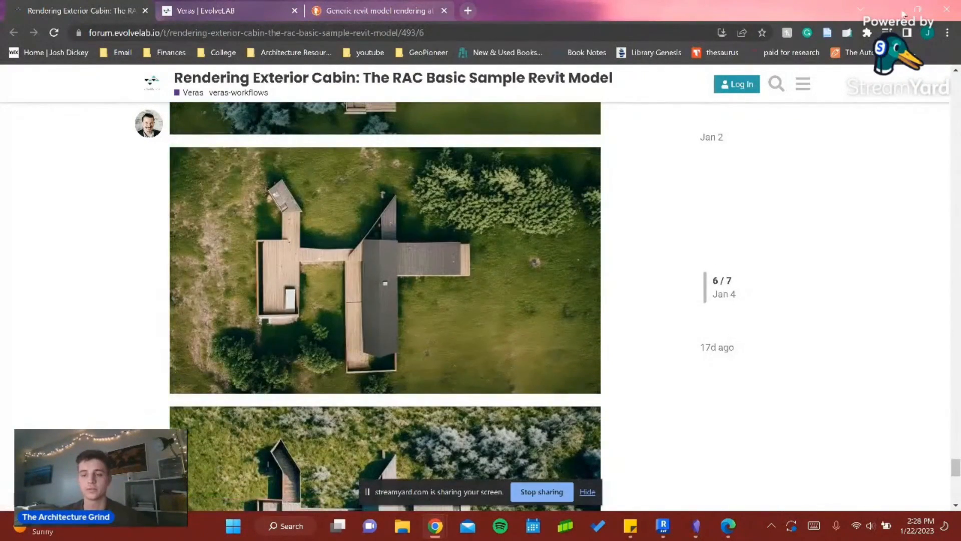
- Return to Revit, accept the graphic display options, and show the {3D} view from the top
click(899, 10)
click(265, 339)
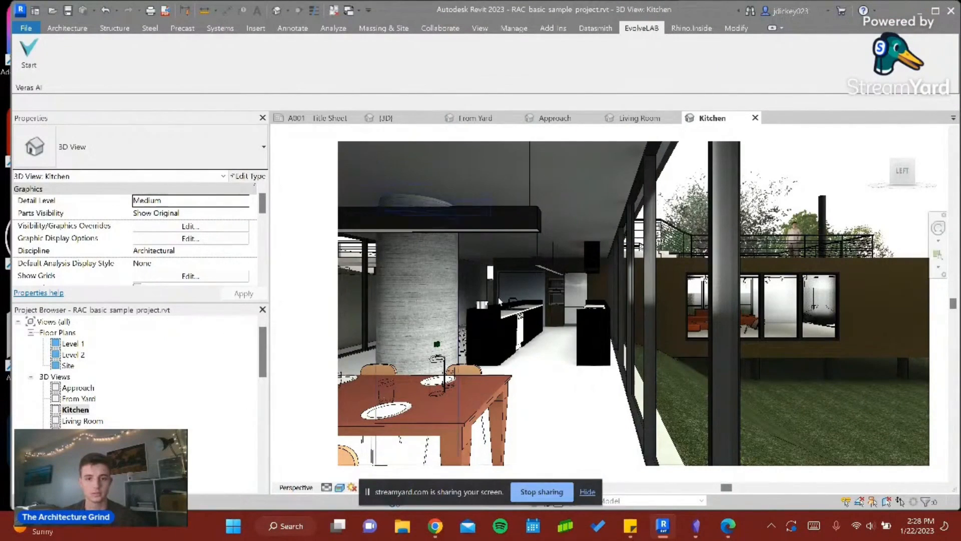
click(393, 121)
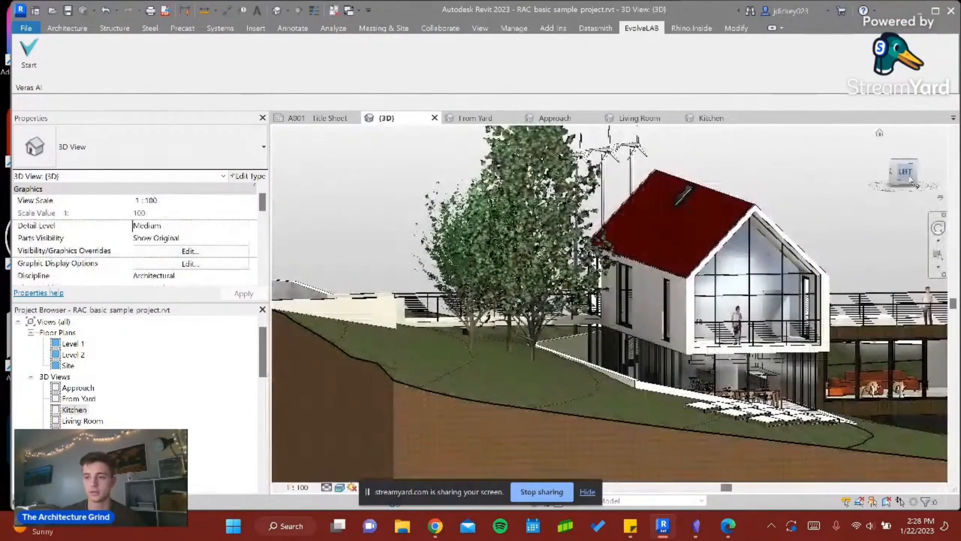
click(905, 163)
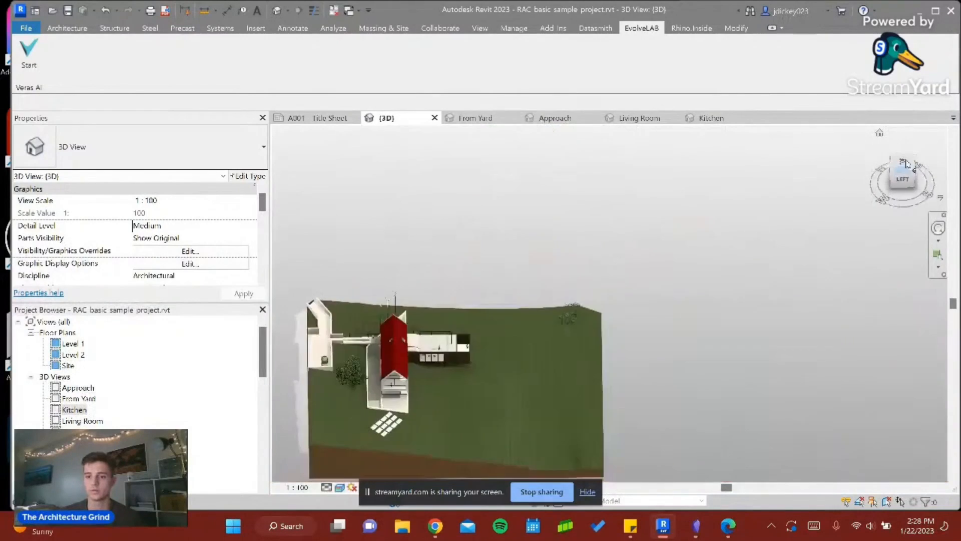
- Start Veras on the top view of the house and reposition its window to show the render settings
click(666, 533)
click(664, 526)
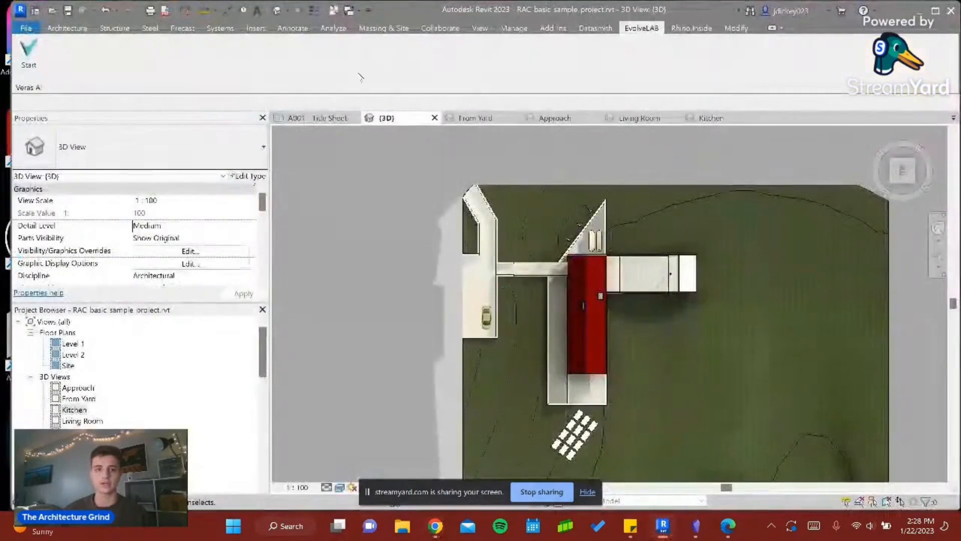
click(29, 56)
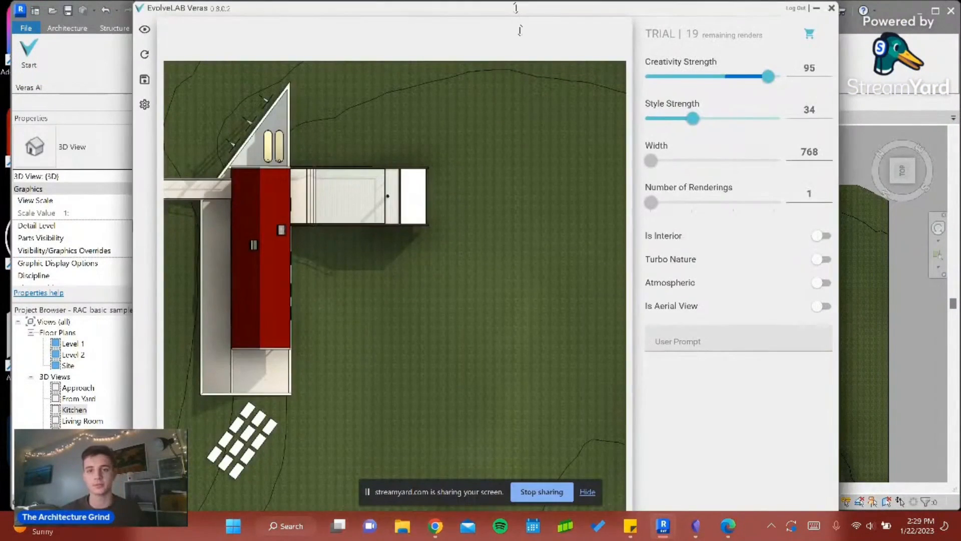
drag(516, 7, 519, 90)
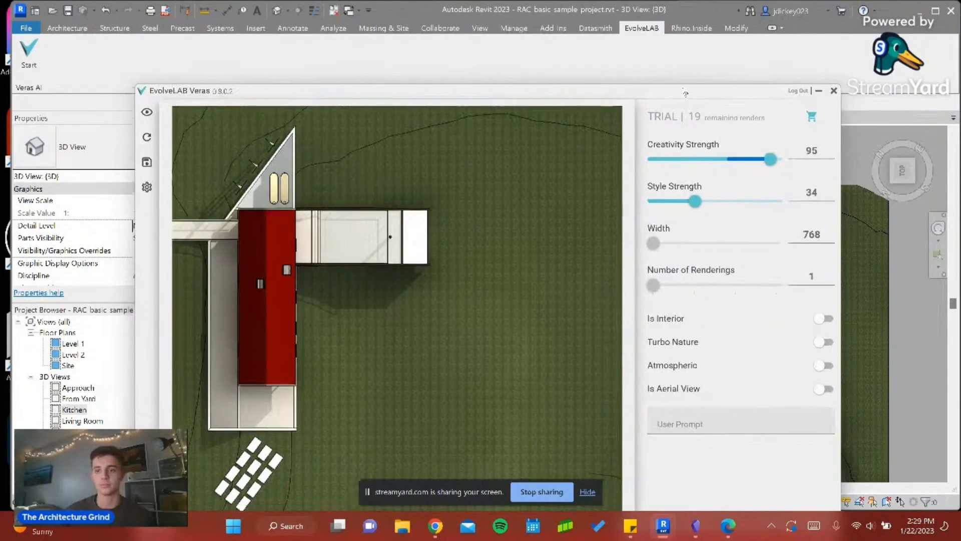
drag(682, 105, 693, 72)
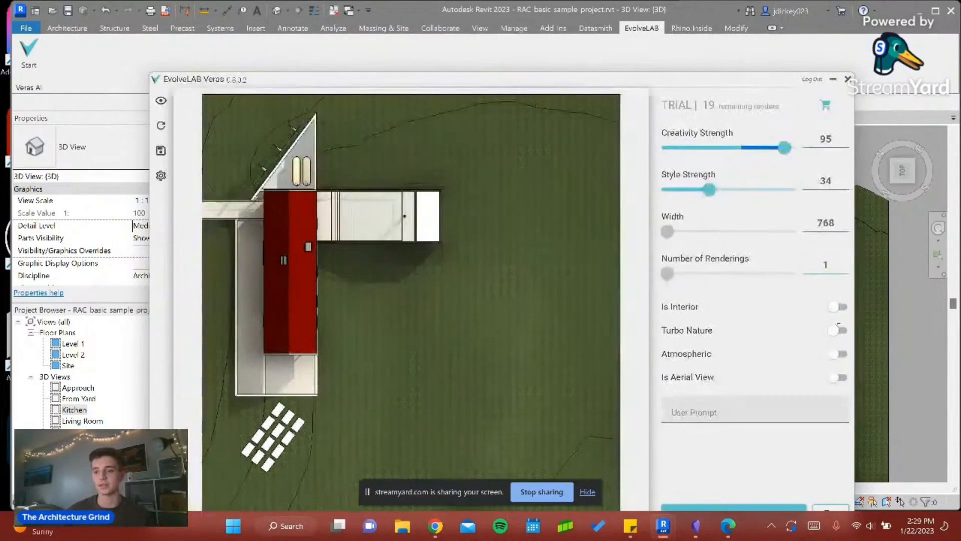
- Render as an aerial view at Style Strength 62 with the prompt "cloudy sky, faded grass with a dirt trail into a dense forest. Wooden cabin house"
click(841, 378)
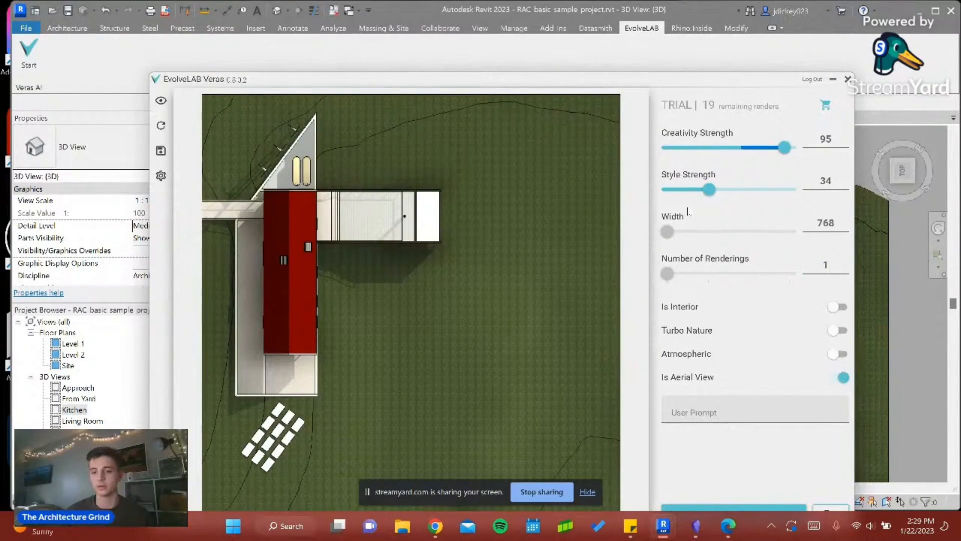
drag(710, 190, 743, 190)
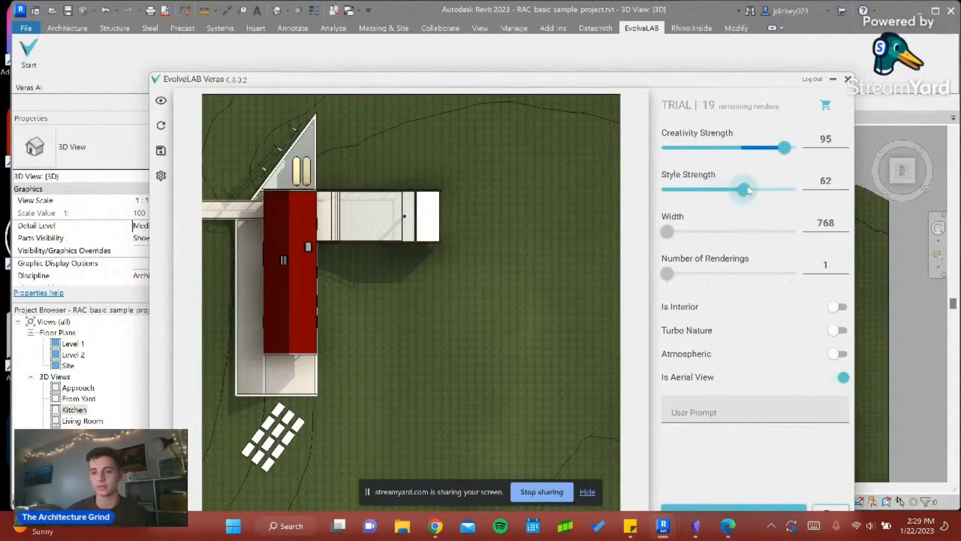
click(706, 414)
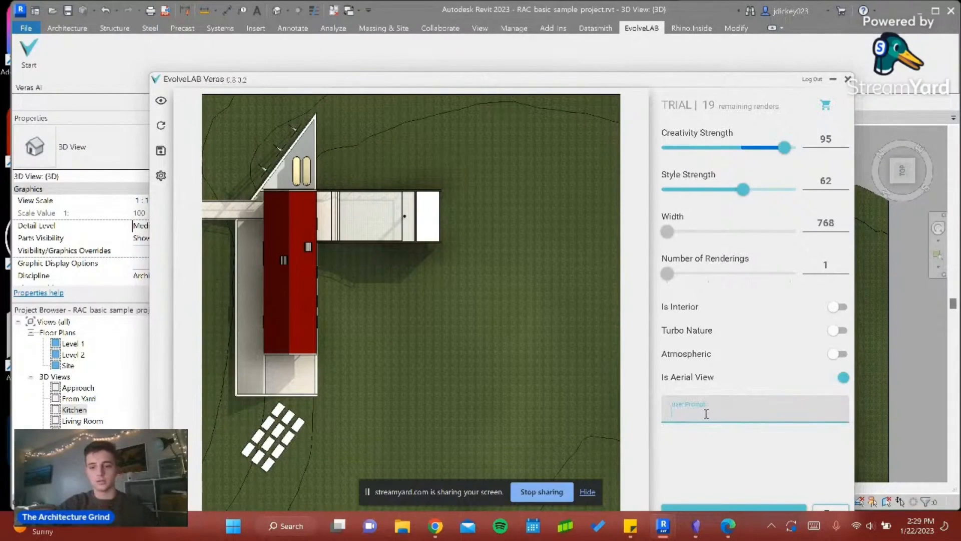
text(u)
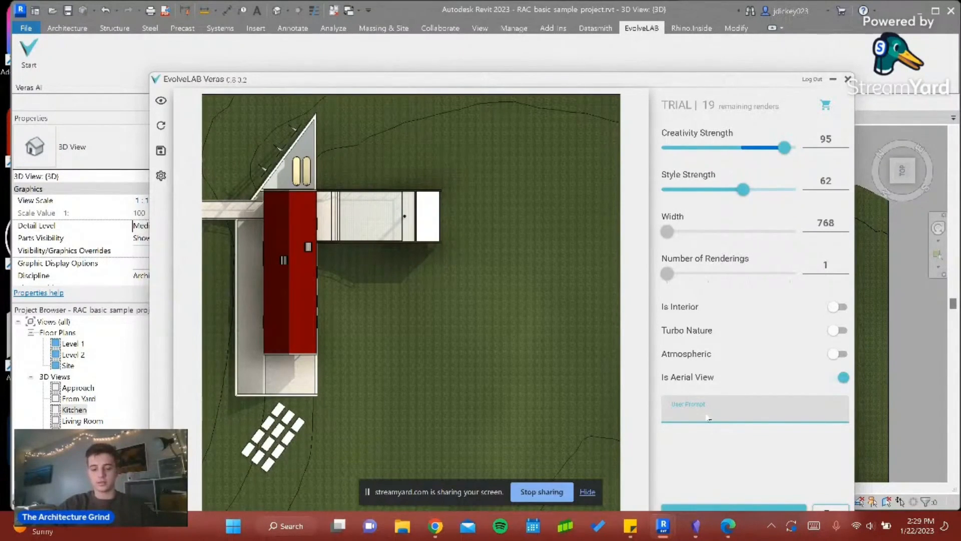
text(cloudy sky)
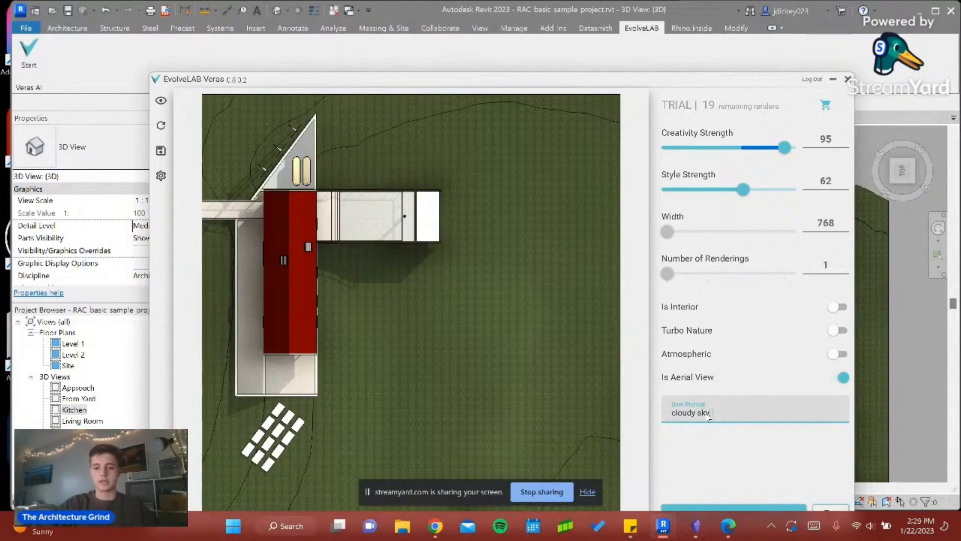
text(, faded grass with a dirt trail into)
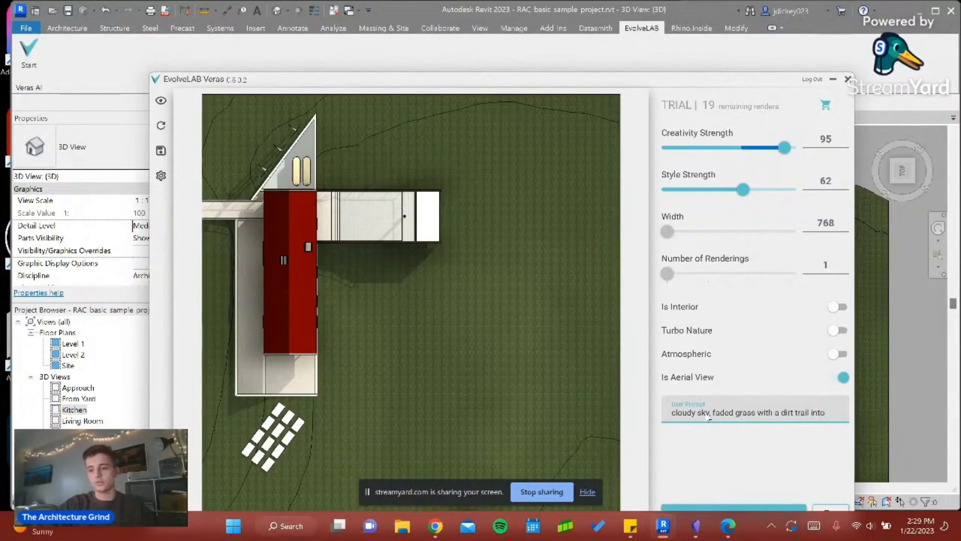
text(a dense)
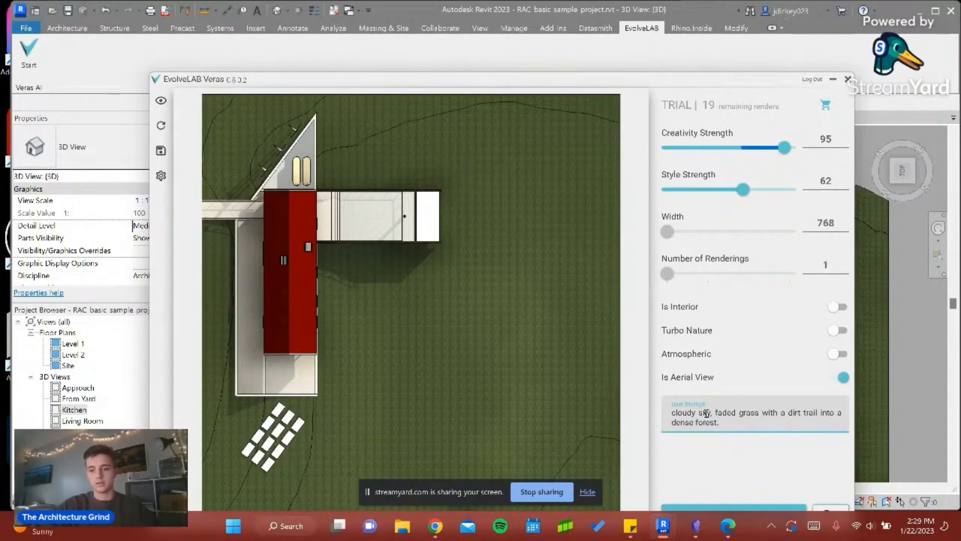
text(forest. Wooden cab)
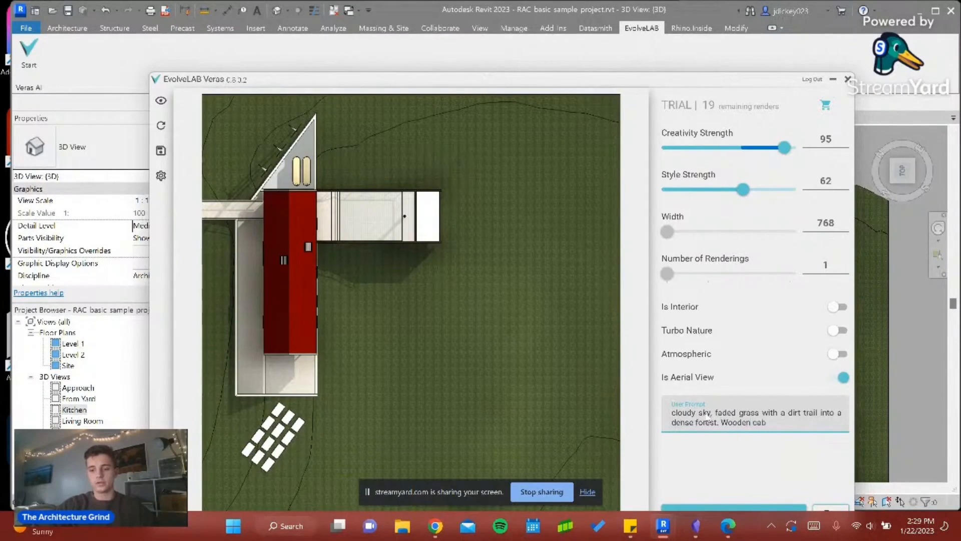
text(in house)
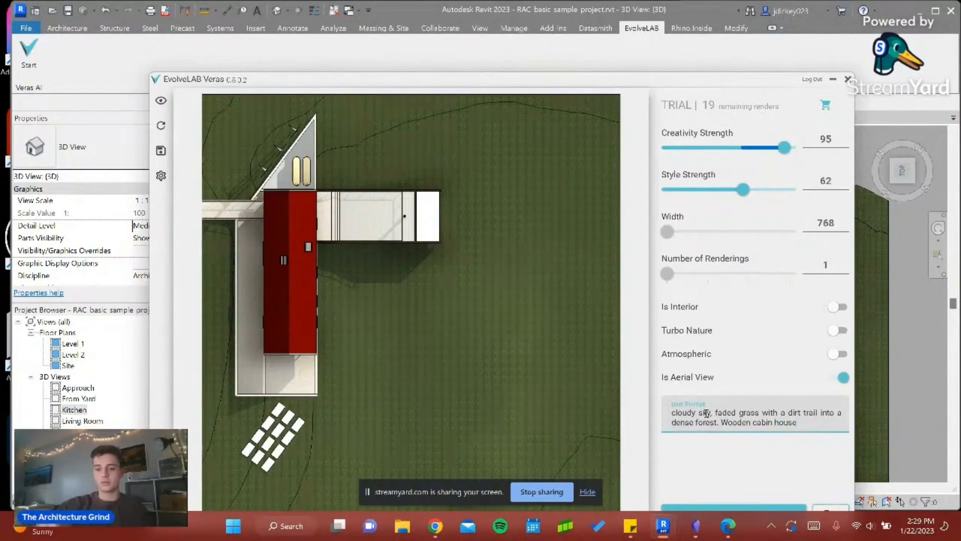
click(775, 510)
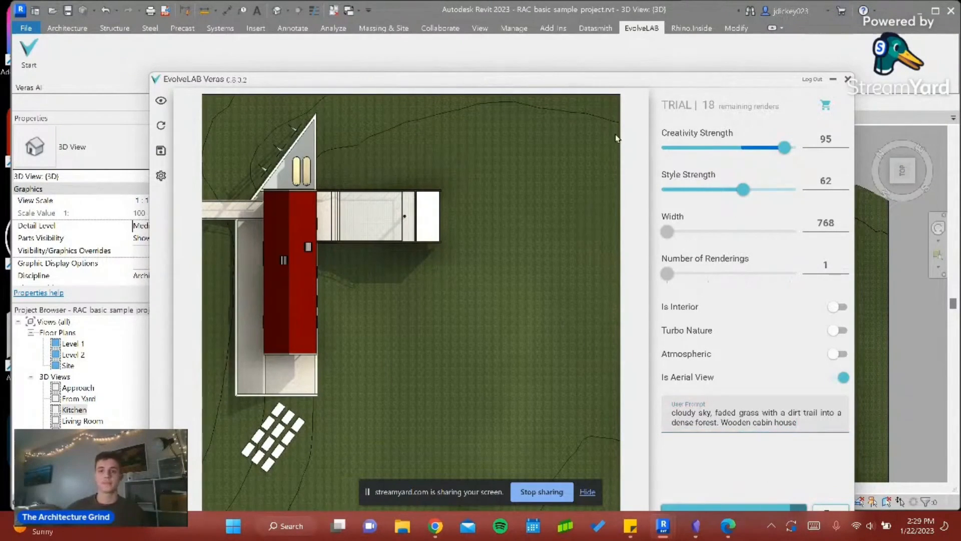
drag(675, 81, 694, 28)
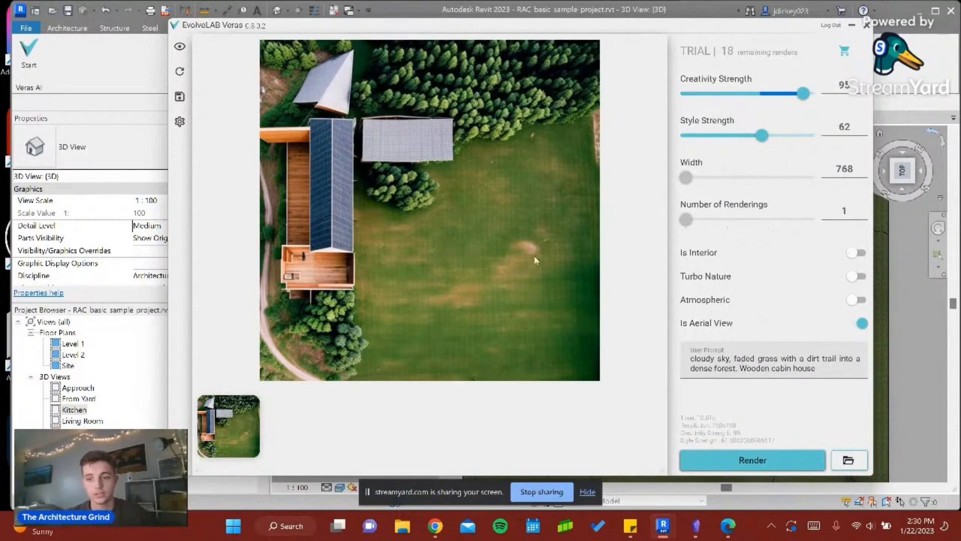
- Set both the Creativity Strength and the Style Strength to 84
drag(762, 136, 786, 135)
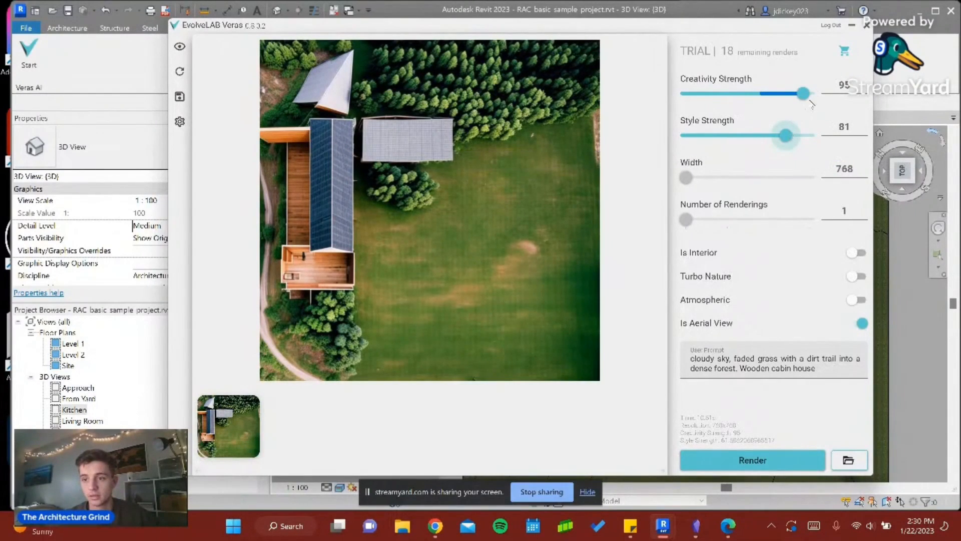
drag(801, 95, 790, 94)
click(789, 136)
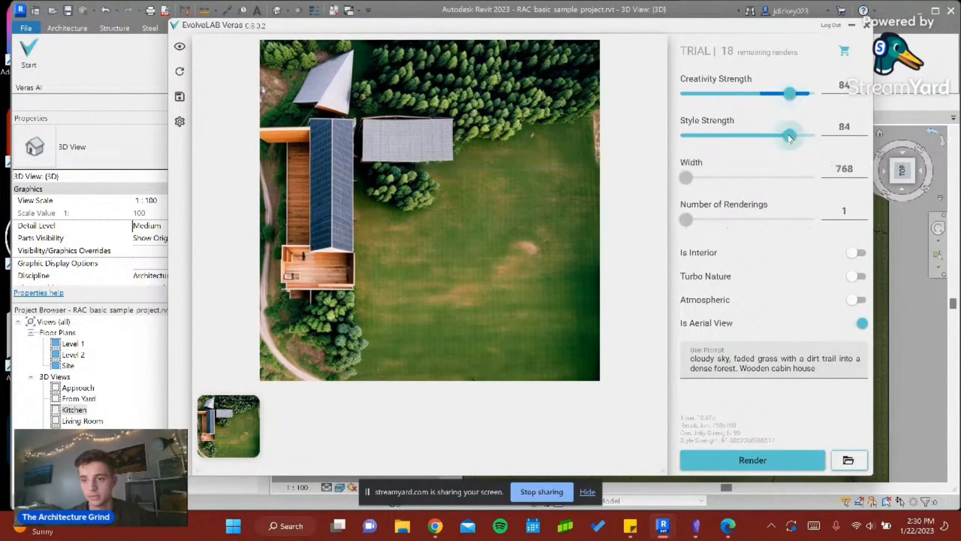
- Render with "reflecting on a pond" added after "cloudy sky" and "smoke from chimney" appended to the prompt, and compare it with the first rendering
click(816, 370)
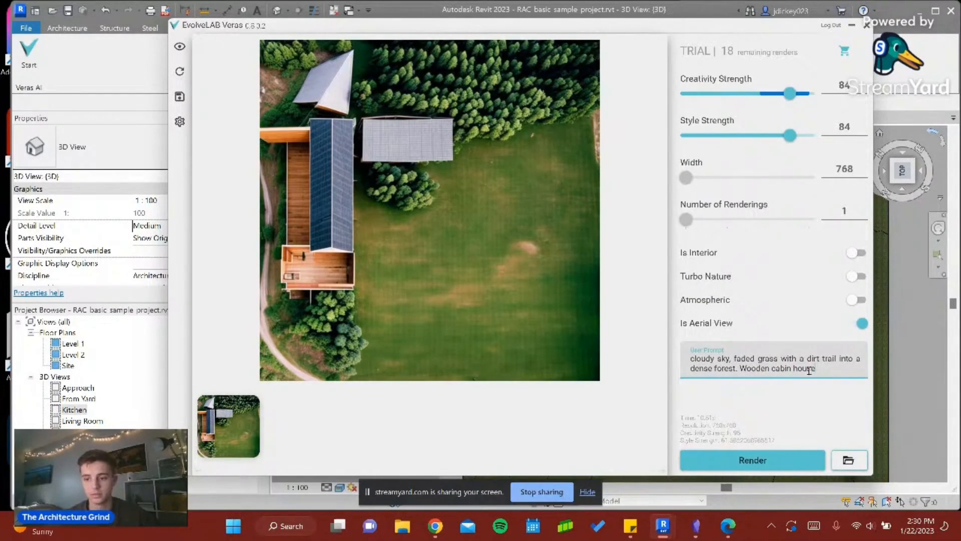
text(smoke from chimney)
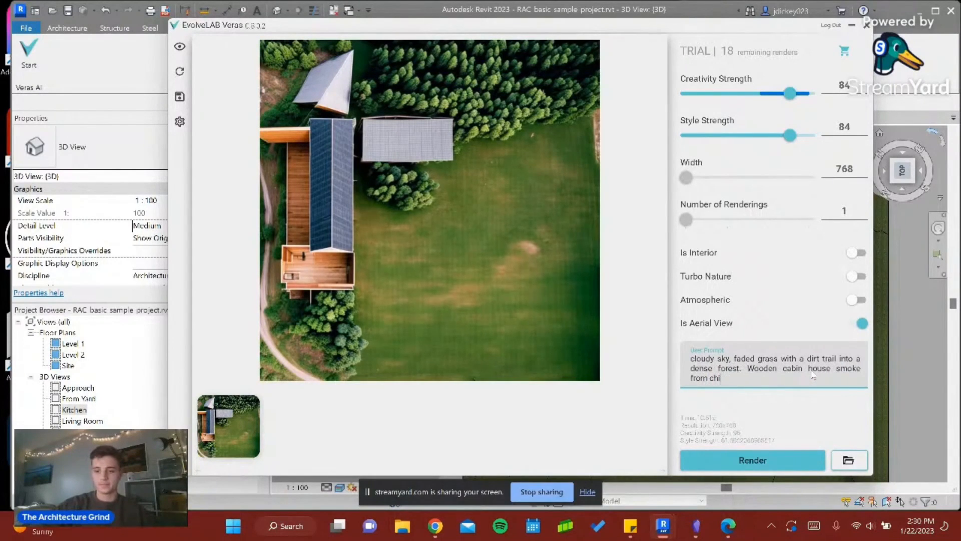
click(731, 359)
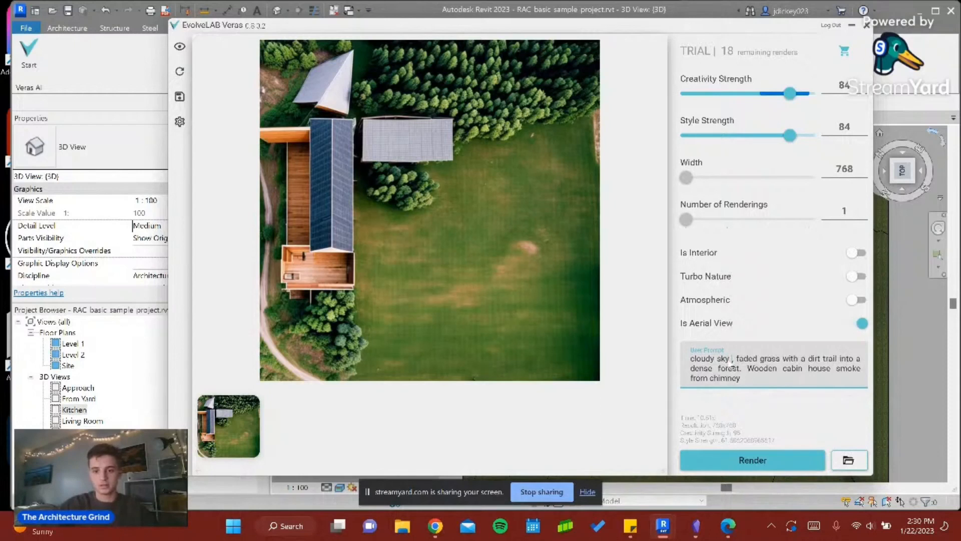
text(reflec)
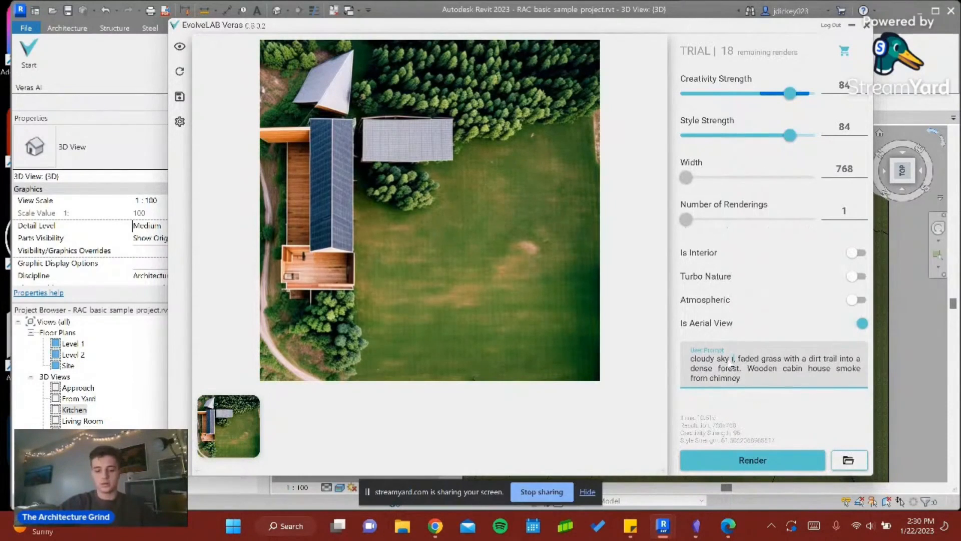
text(ting on a po)
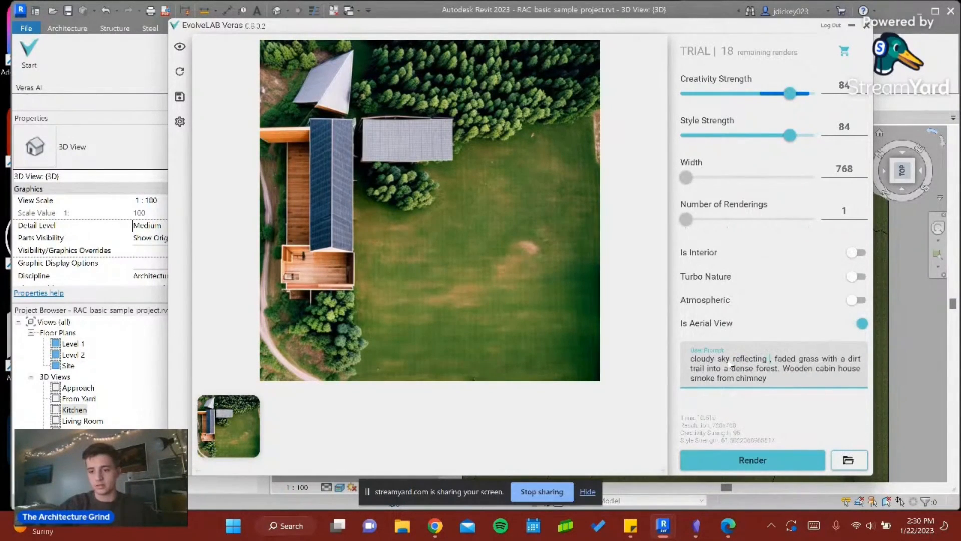
text(nd)
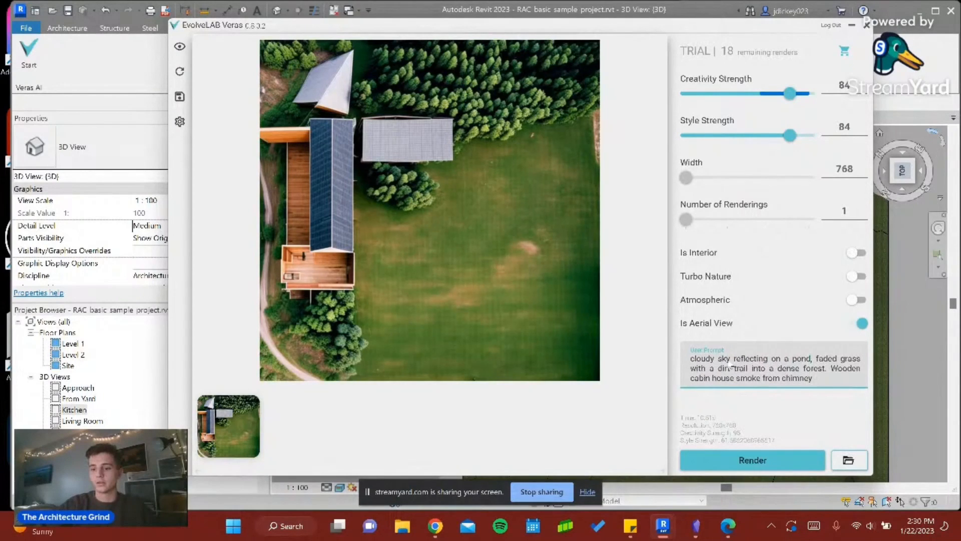
click(735, 457)
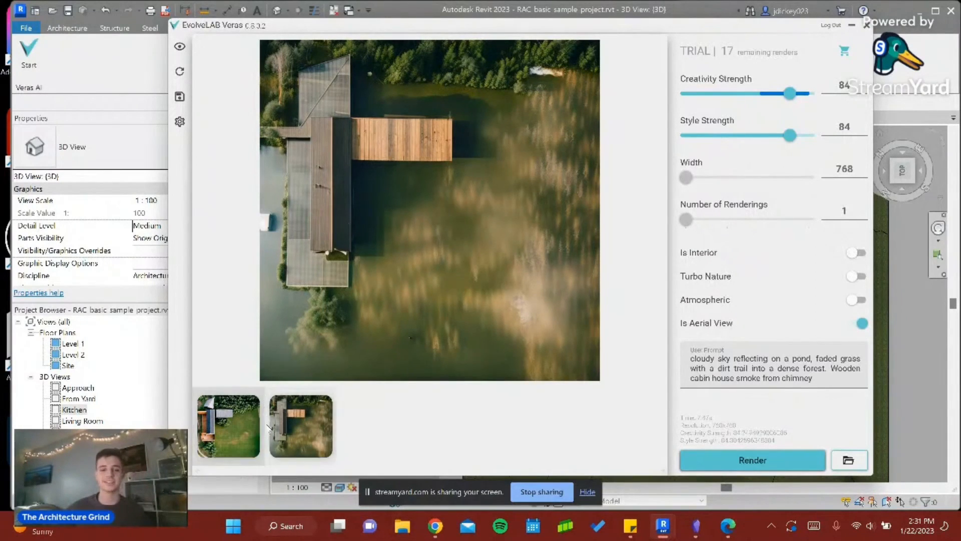
click(232, 418)
click(290, 428)
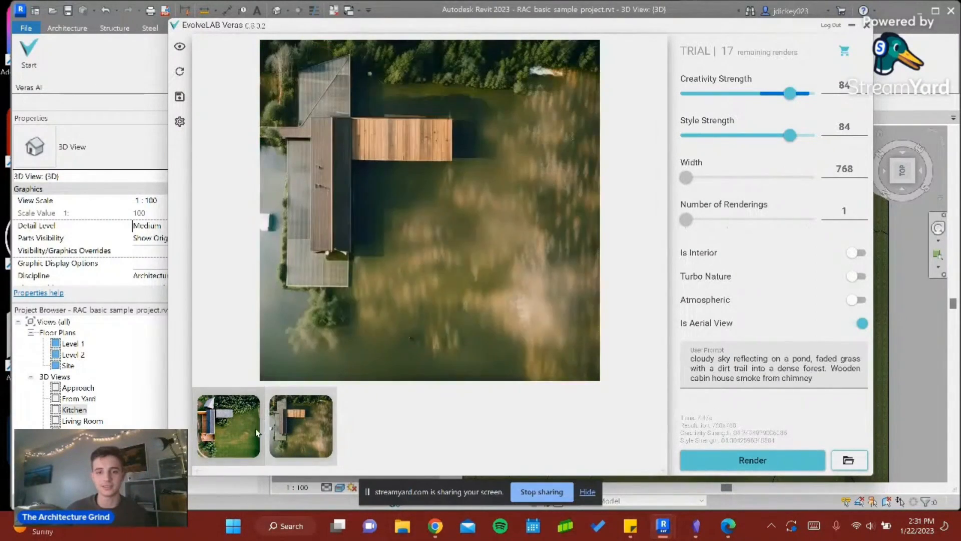
click(256, 430)
click(291, 433)
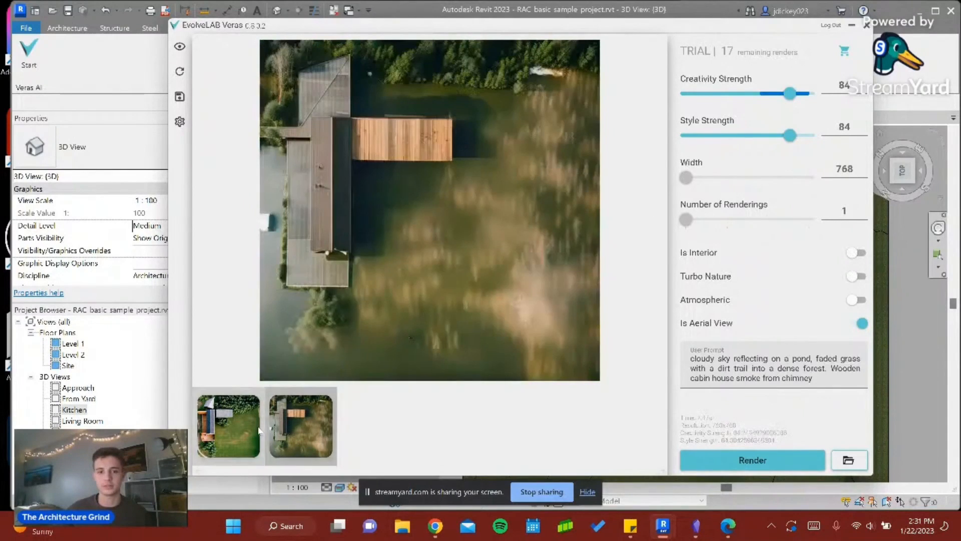
- Replace the prompt with "a glass green house with a field of flower, beach to a lake" and render the aerial view
click(823, 379)
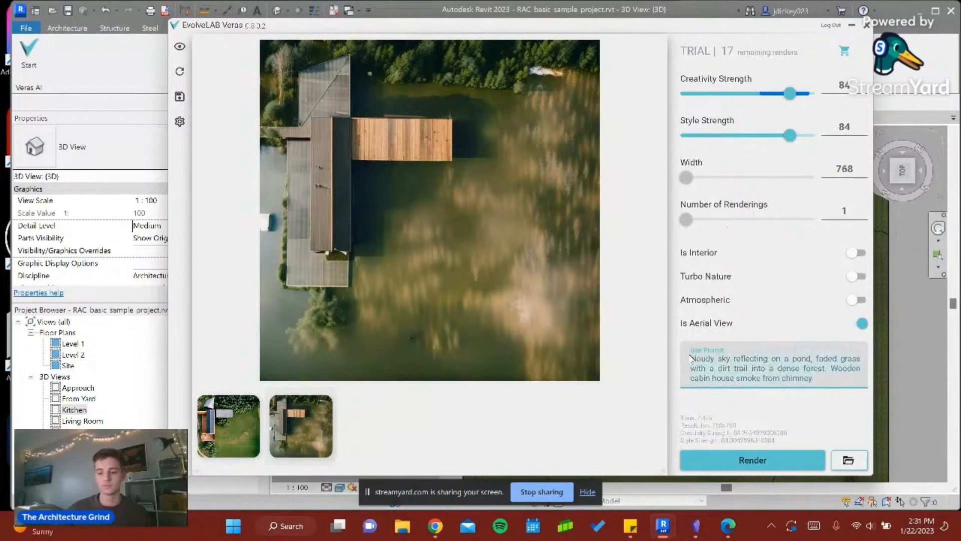
key(ctrl+a)
key(BackSpace)
text(a)
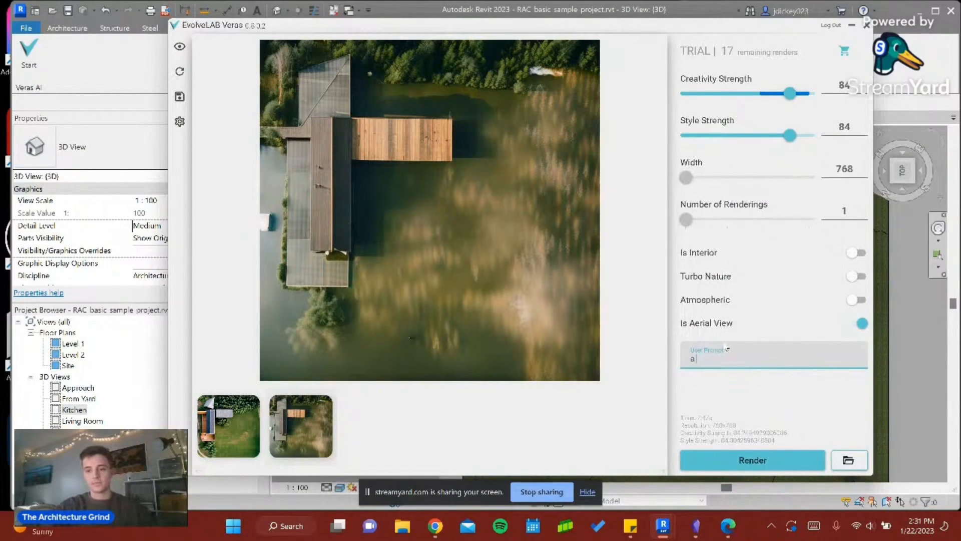
text( glass)
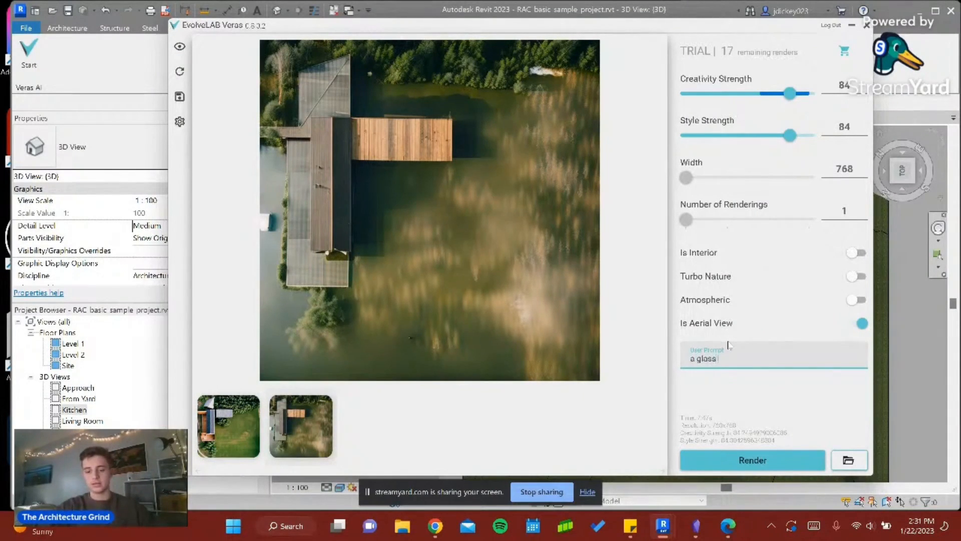
text( green house with a)
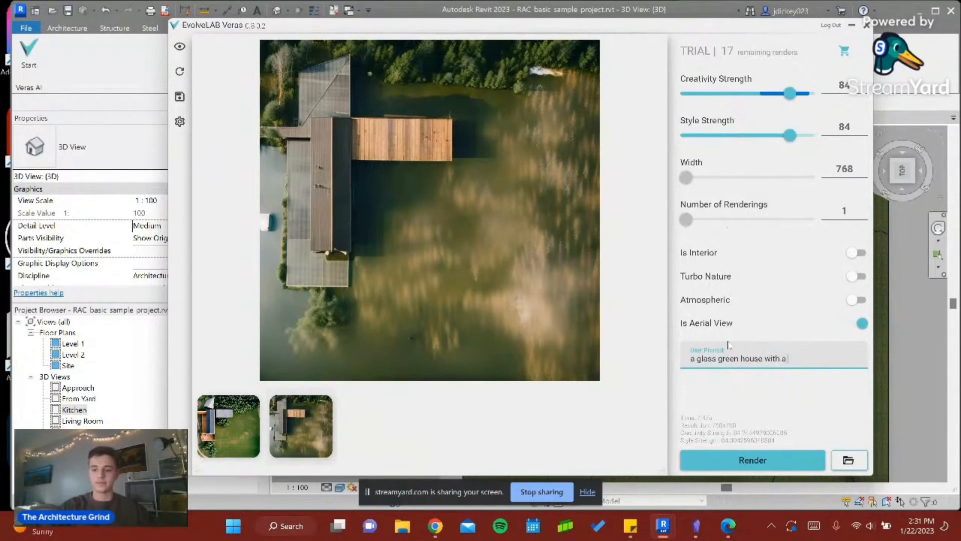
text( field of )
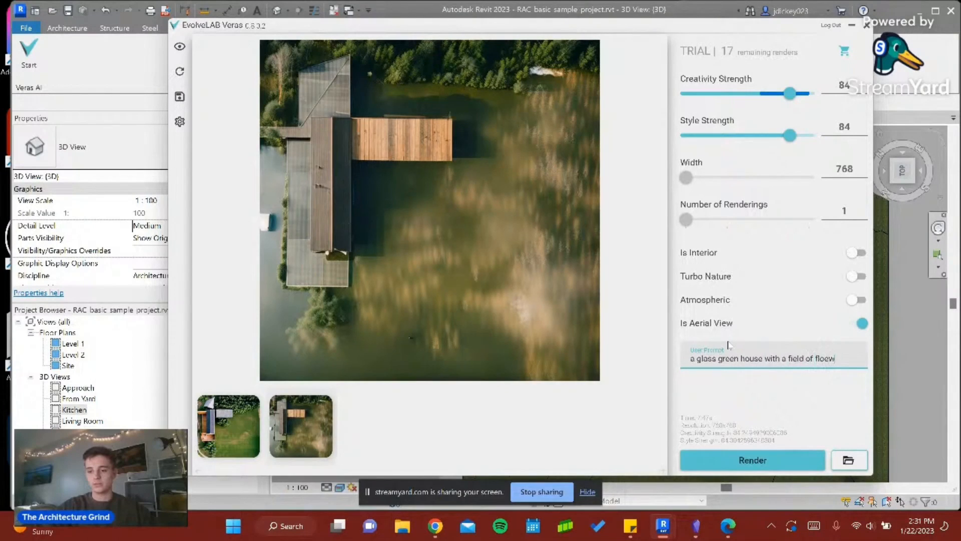
text(flower, beach to a lake)
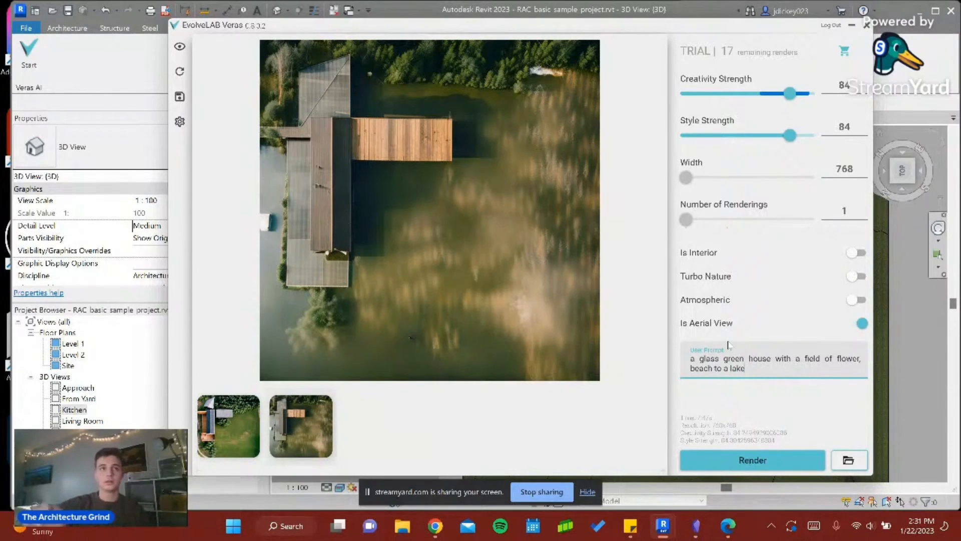
click(780, 465)
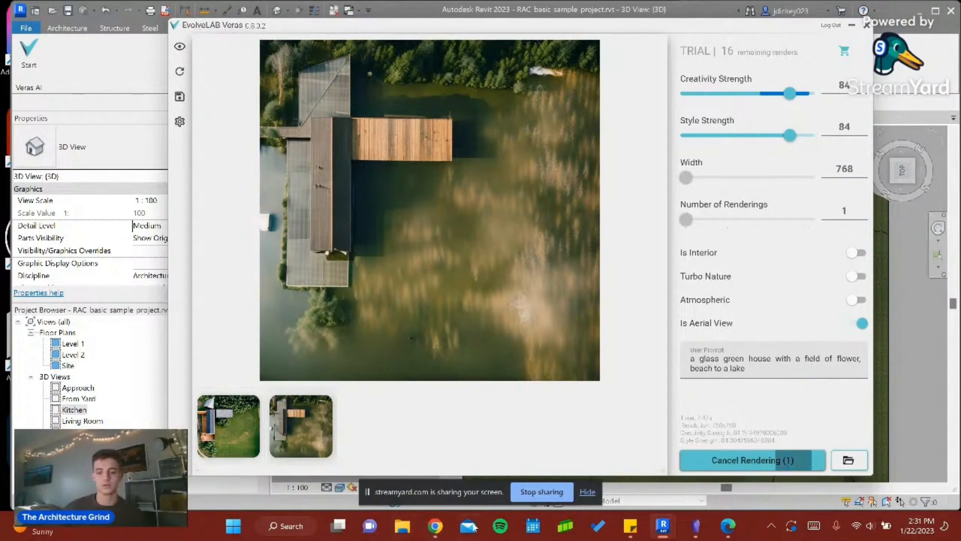
mouse_move(437, 528)
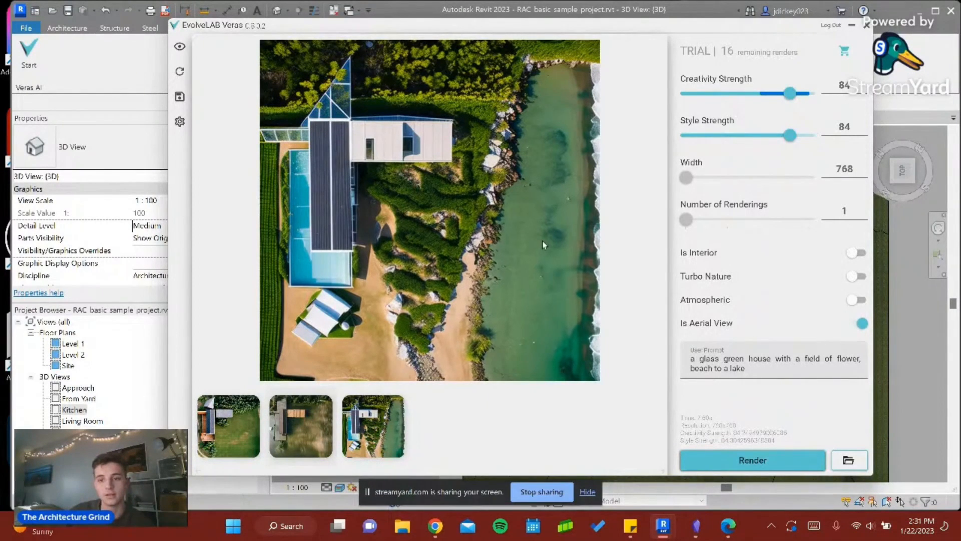
- Set Creativity Strength to 71 and Style Strength to 72 while showing the lakeside rendering
drag(790, 95, 777, 95)
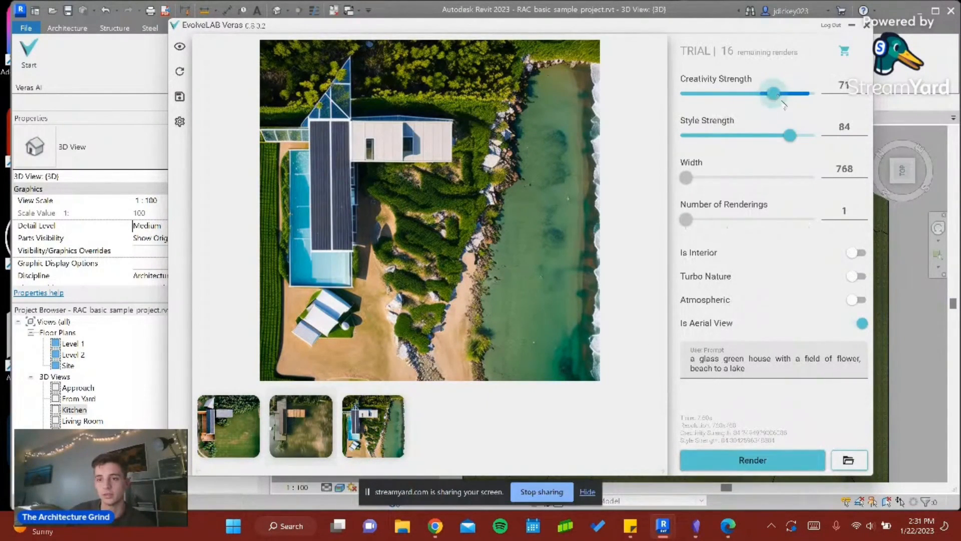
drag(790, 135, 775, 140)
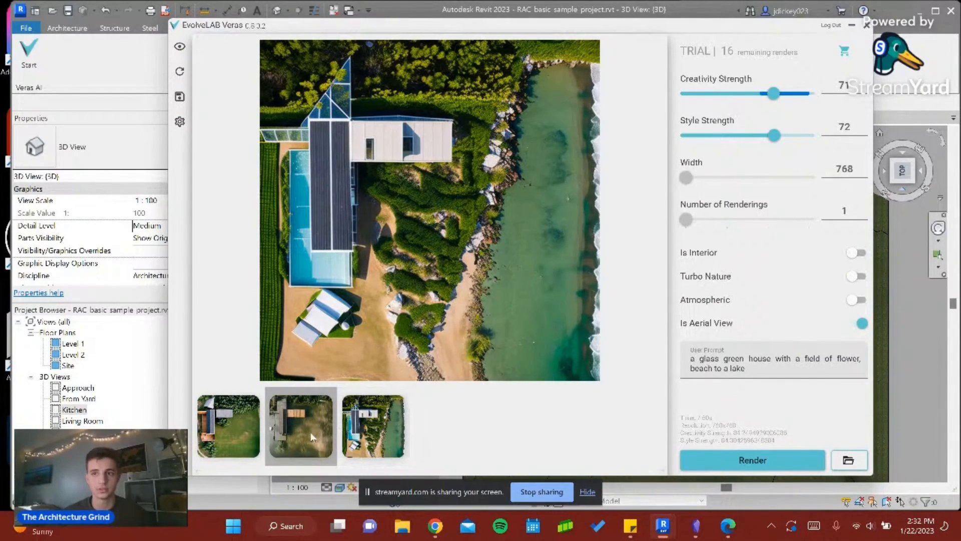
click(357, 435)
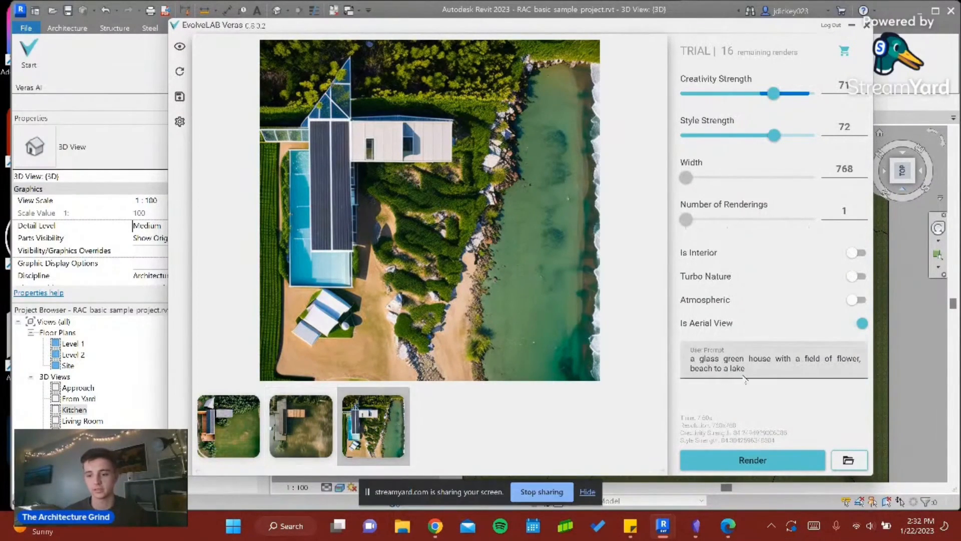
- Clear the whole lakeside glass house description from the user prompt
click(757, 365)
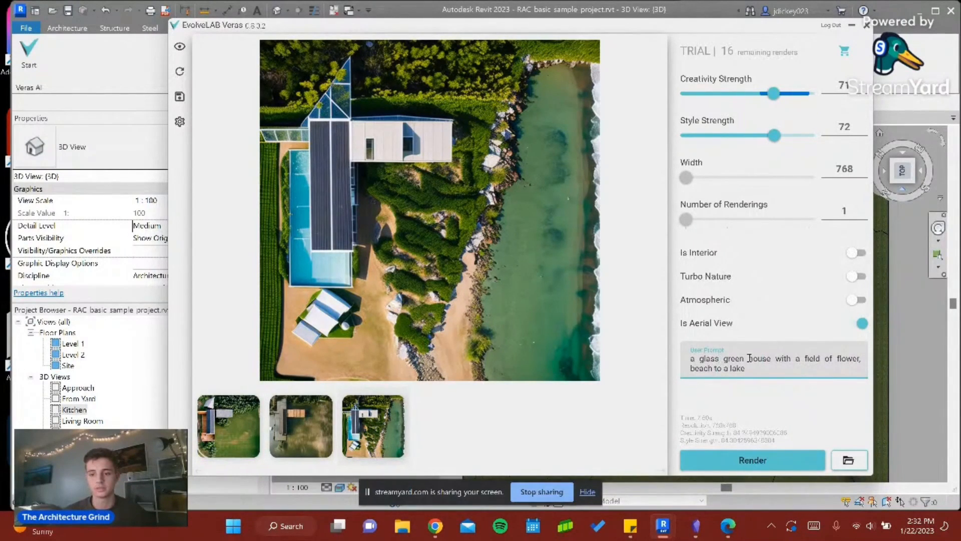
drag(771, 358, 699, 363)
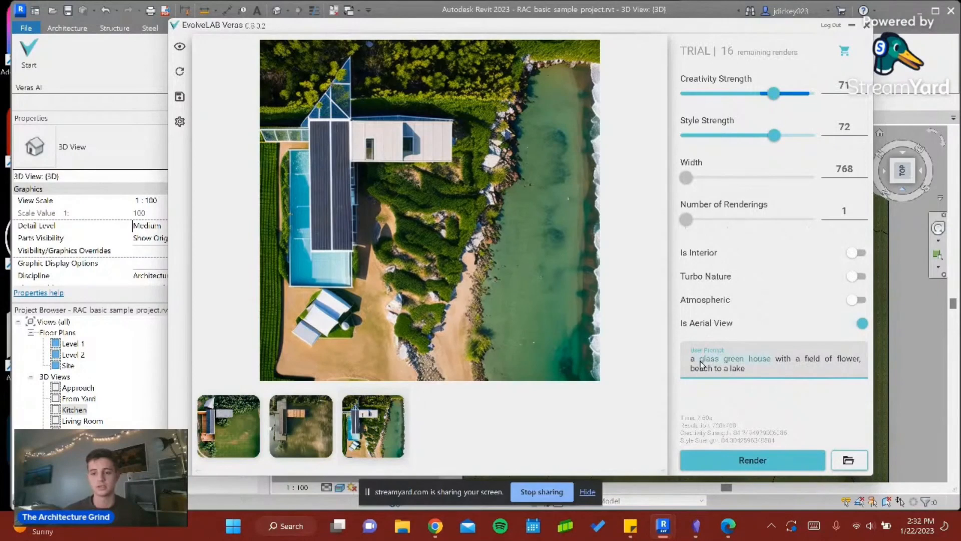
key(BackSpace)
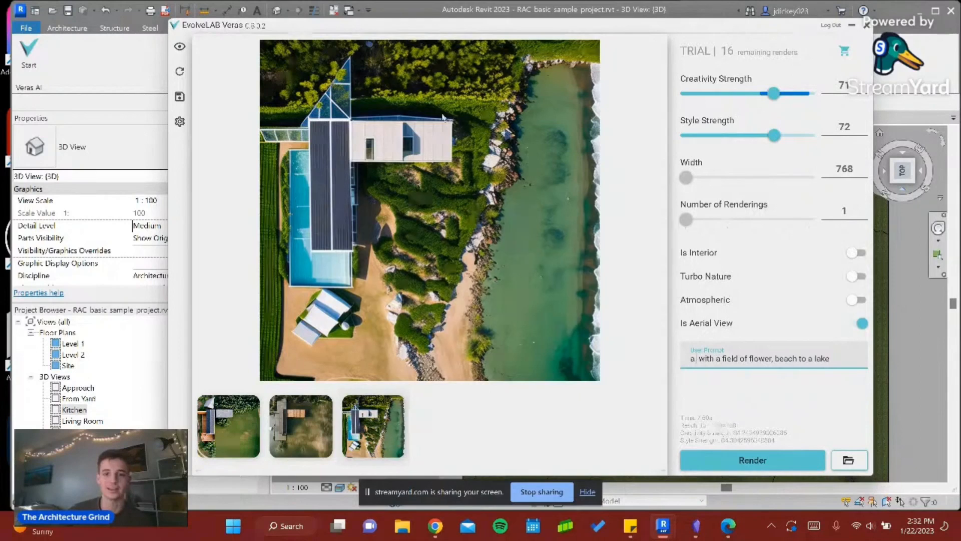
key(BackSpace)
key(BackSpace)
key(BackSpace)
key(BackSpace)
key(BackSpace)
key(BackSpace)
key(BackSpace)
key(BackSpace)
key(BackSpace)
key(BackSpace)
key(BackSpace)
key(BackSpace)
key(BackSpace)
key(BackSpace)
key(BackSpace)
key(BackSpace)
key(BackSpace)
key(BackSpace)
key(BackSpace)
key(BackSpace)
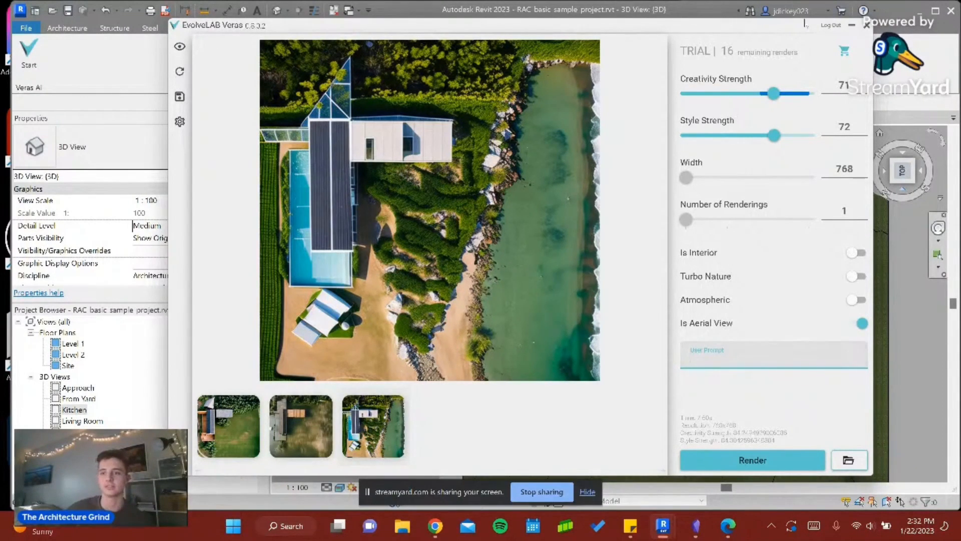
- Switch the model to the Approach view, display it with realistic materials, and return to the Veras window
click(851, 26)
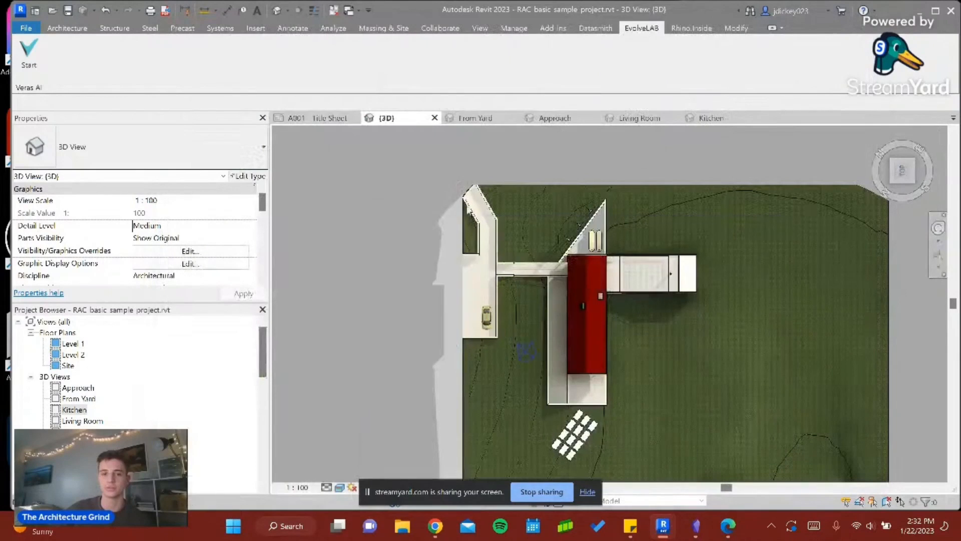
click(478, 118)
click(555, 118)
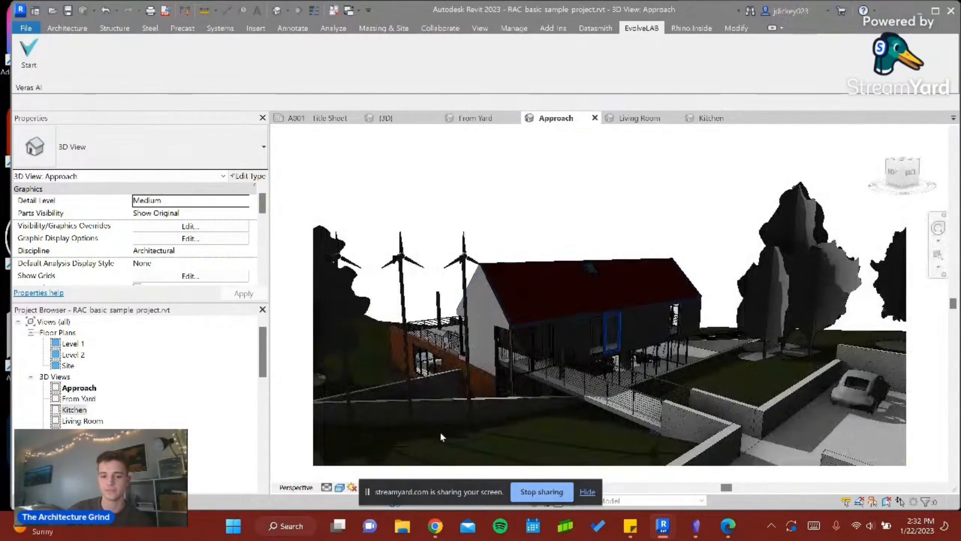
click(339, 487)
click(370, 452)
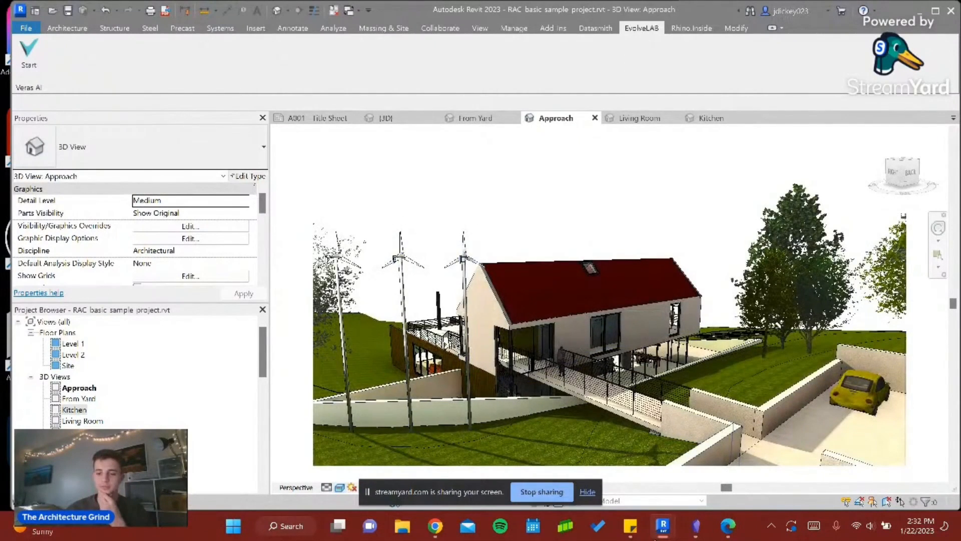
mouse_move(662, 534)
click(731, 463)
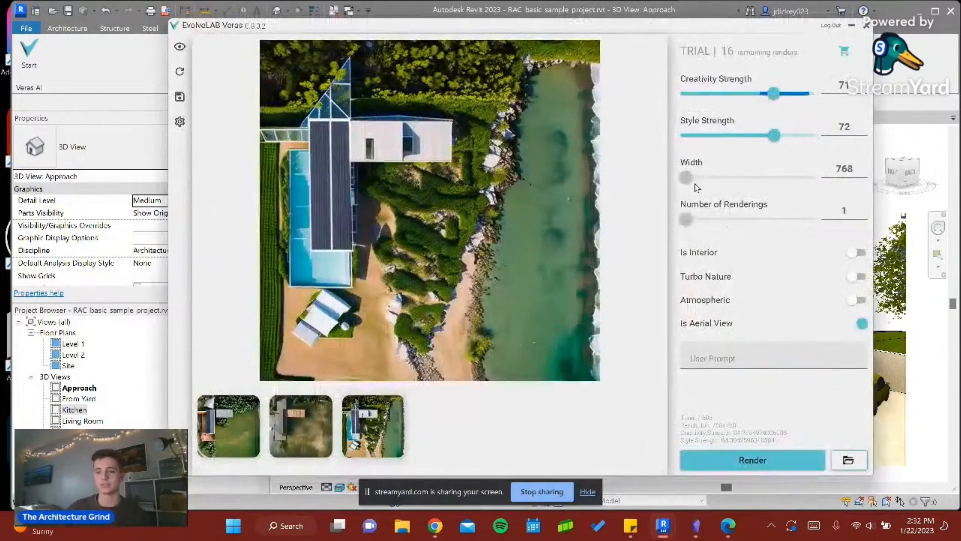
- Enter the prompt "greenwall with flowers, wooden exterior, foggy day with rays of sun shining through"
click(761, 355)
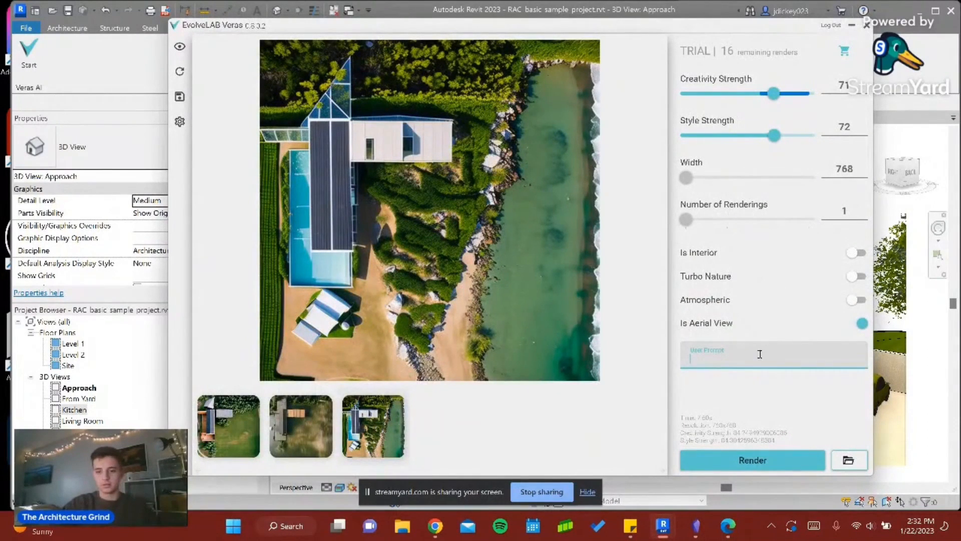
click(182, 73)
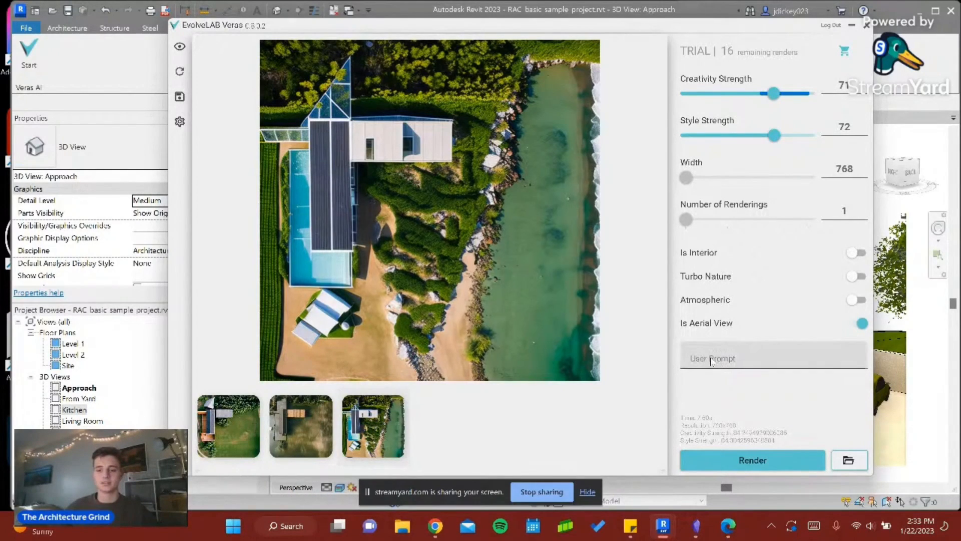
click(710, 358)
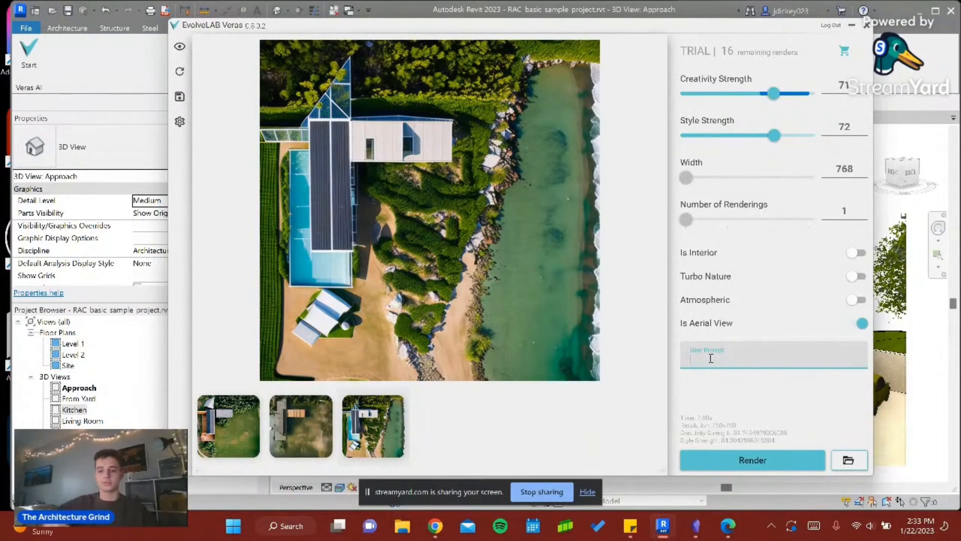
text(gr)
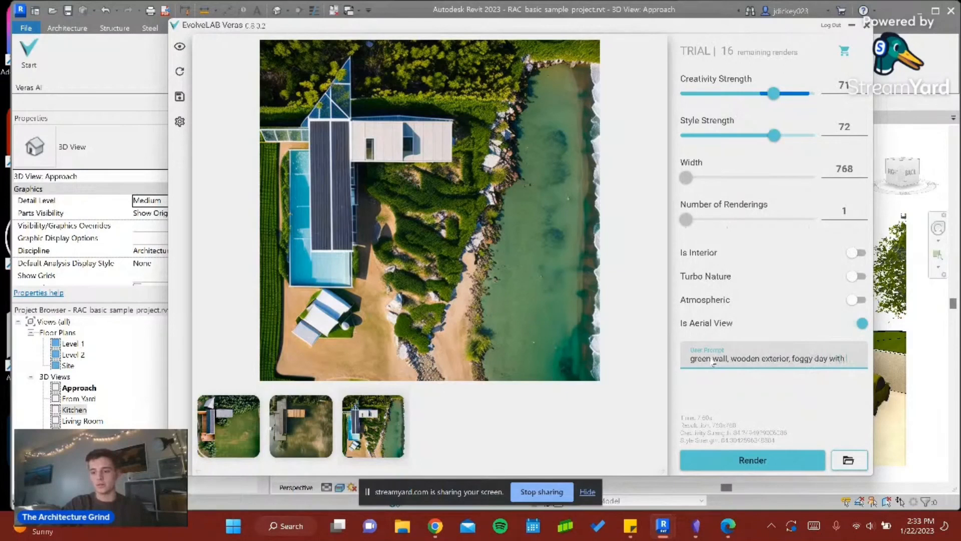
text(rays of sun shining through)
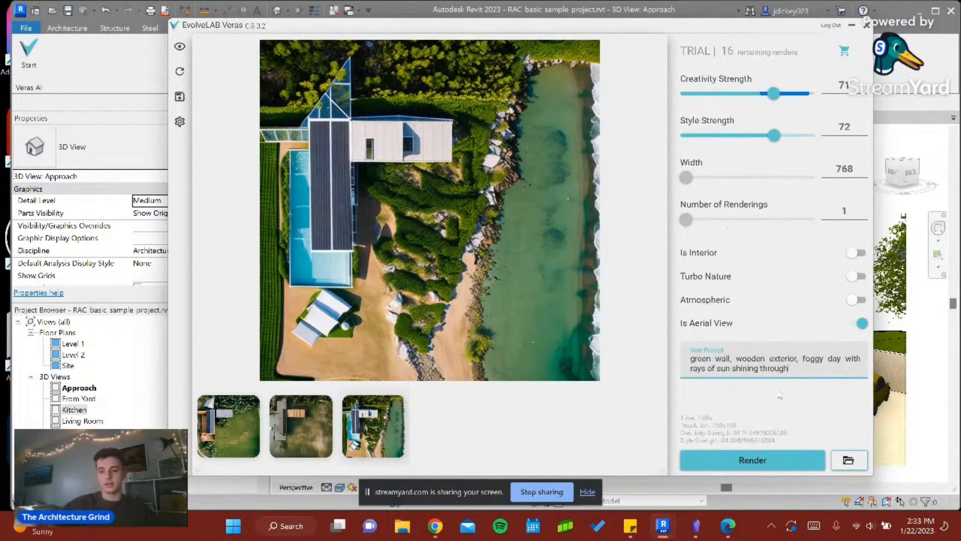
click(714, 358)
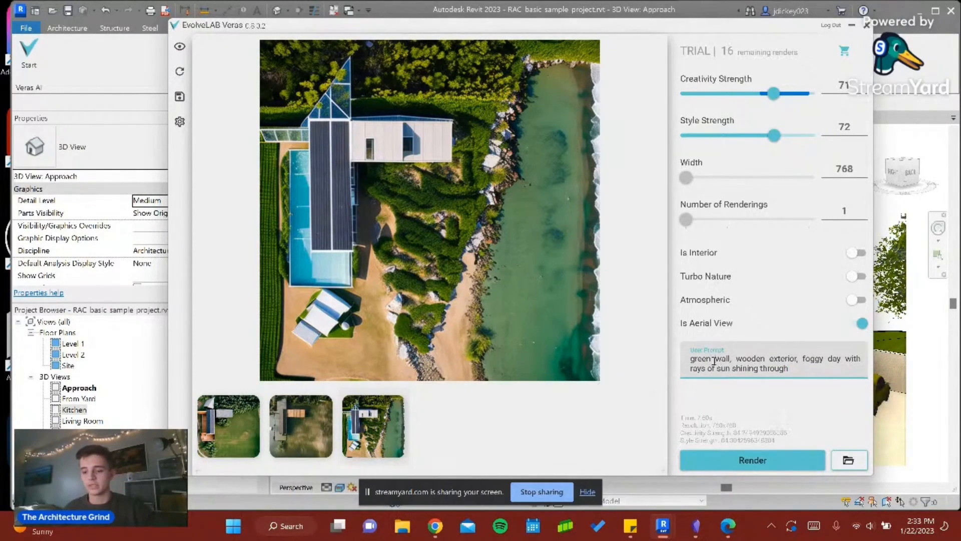
key(BackSpace)
text(with )
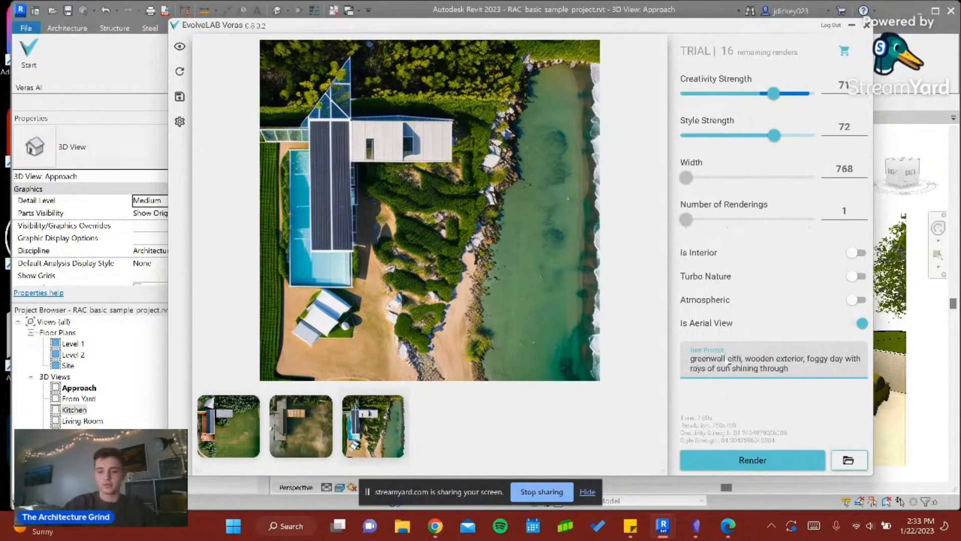
text(flowers)
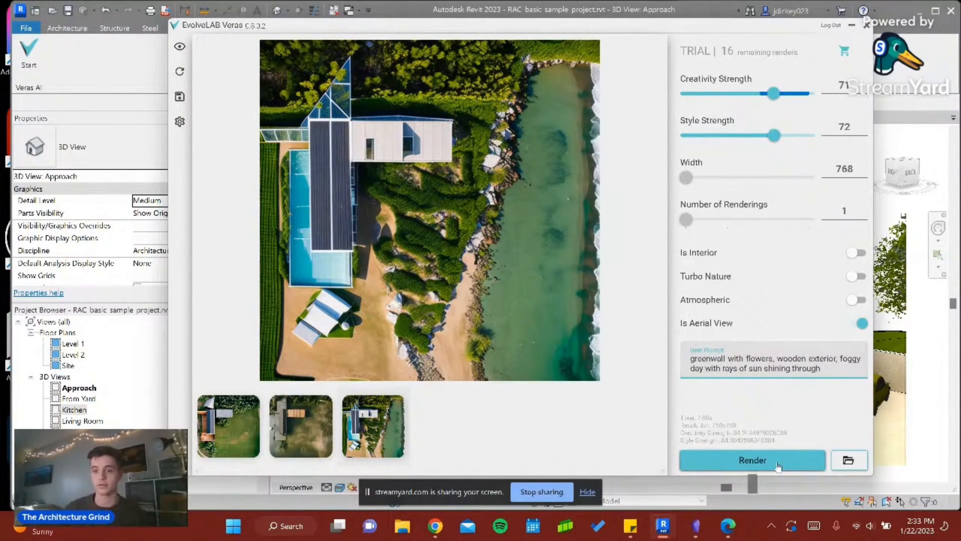
- Render the Approach view with Turbo Nature and Atmospheric enabled, Creativity Strength 85 and Style Strength 65
click(852, 299)
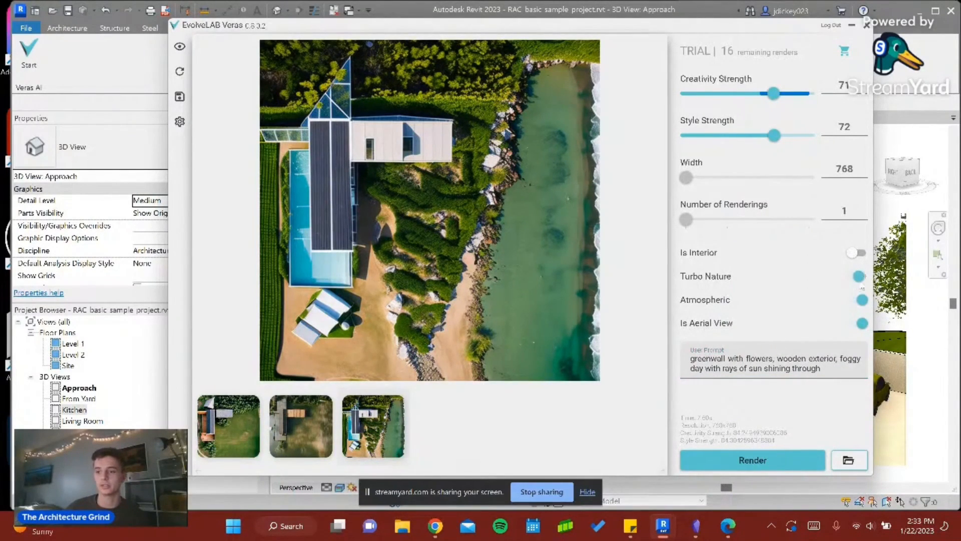
click(793, 96)
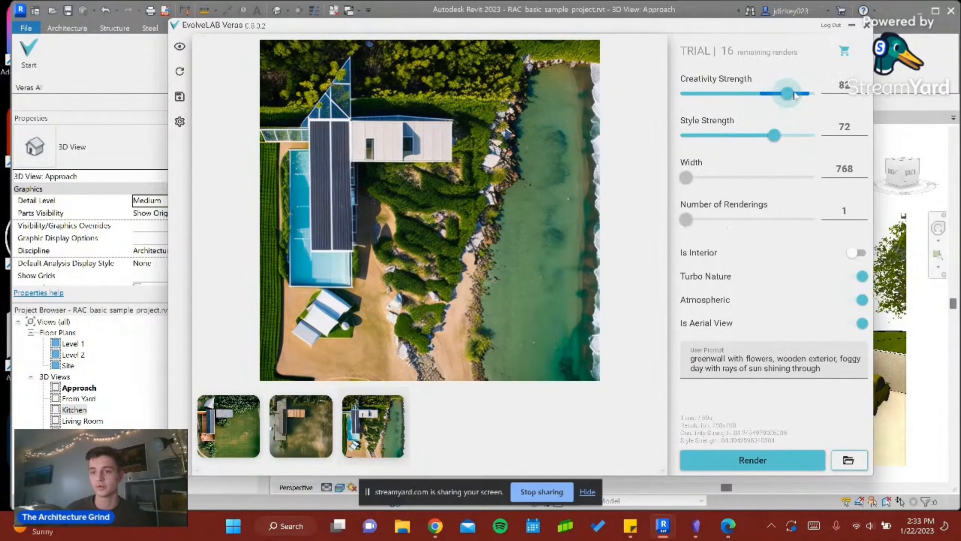
drag(778, 140, 766, 142)
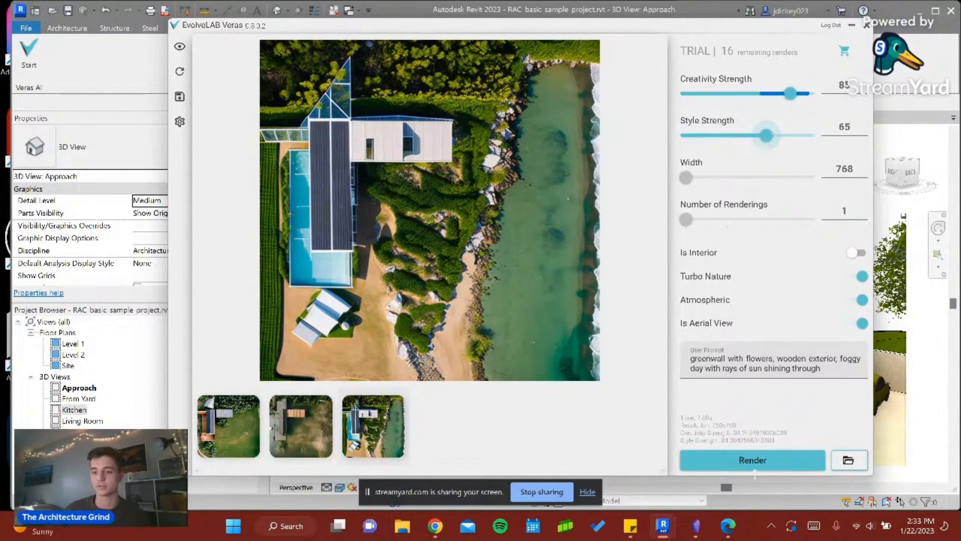
click(758, 460)
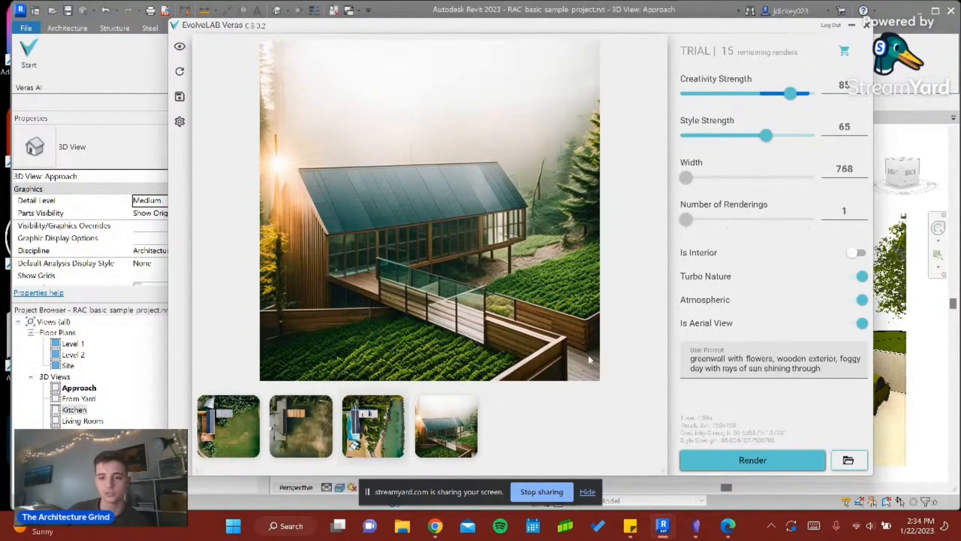
- Revise the prompt to "green wall with flowers, CLT exterior cantilevering over a pool", removing the foggy day wording
click(710, 359)
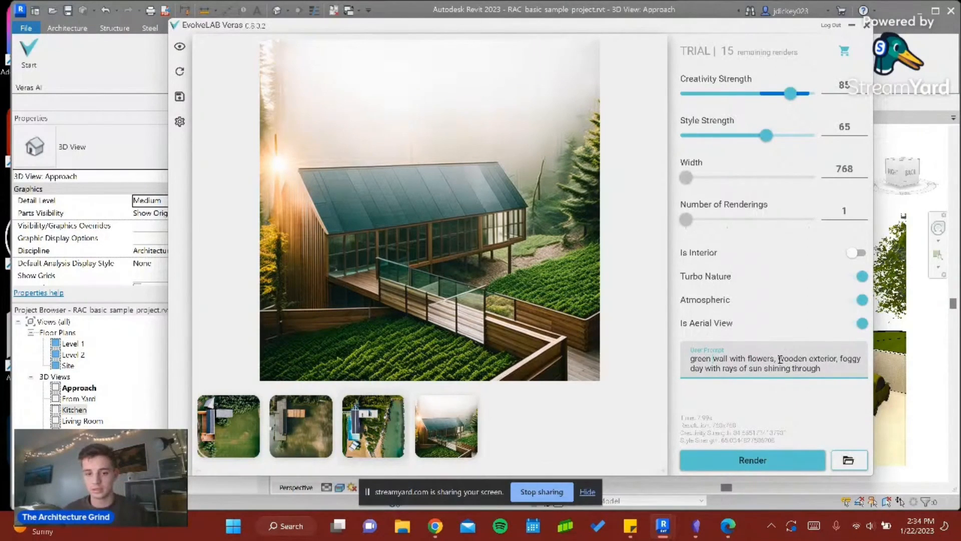
drag(843, 359, 858, 367)
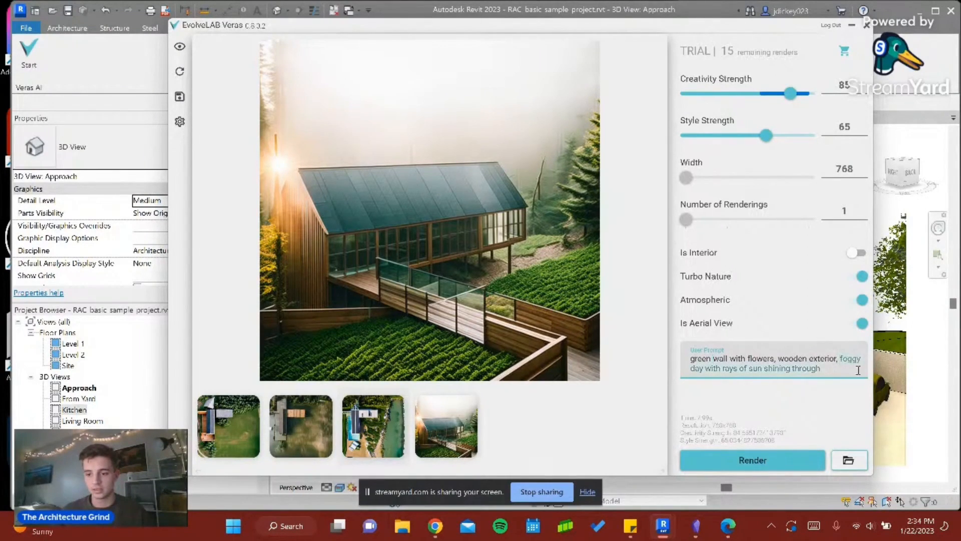
key(BackSpace)
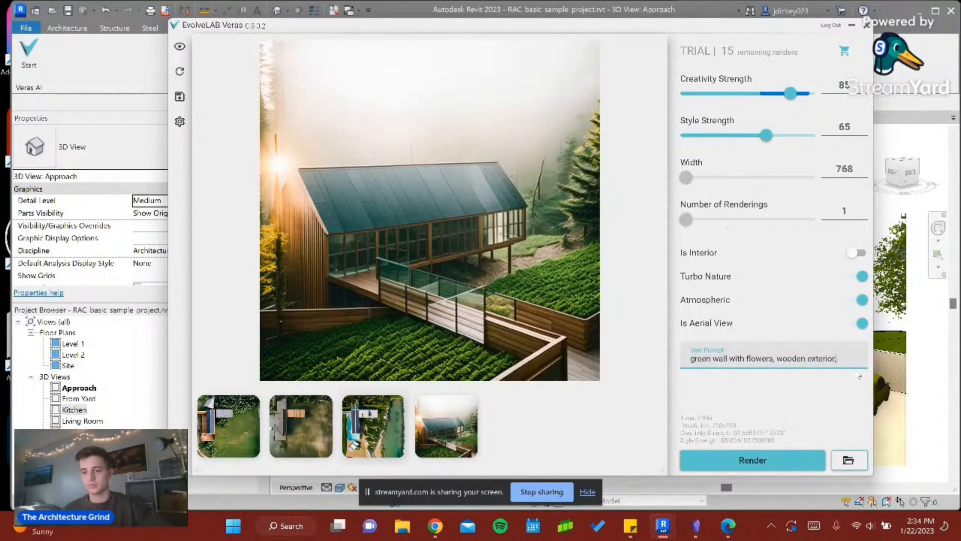
click(776, 358)
text(CLT)
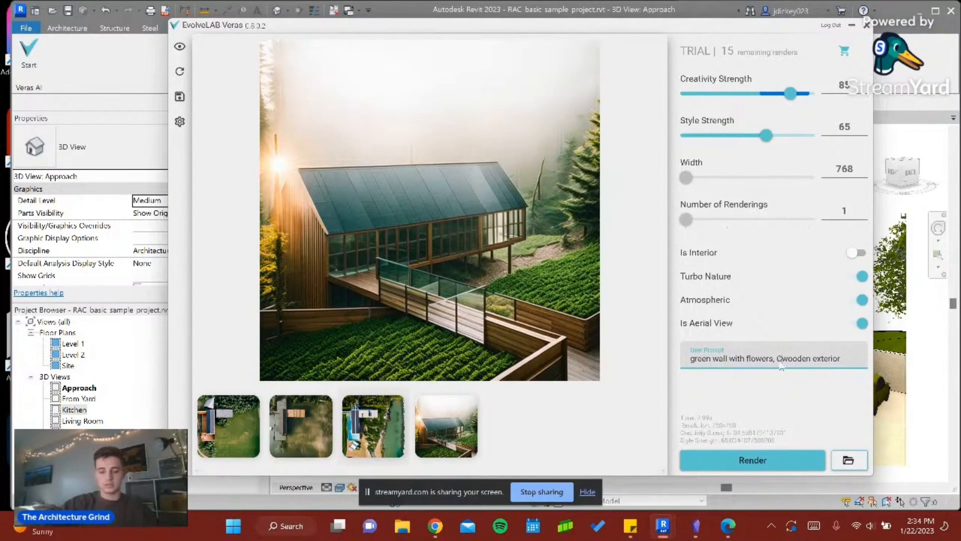
key(Delete)
key(Delete)
key(Delete)
key(Delete)
key(Delete)
key(Delete)
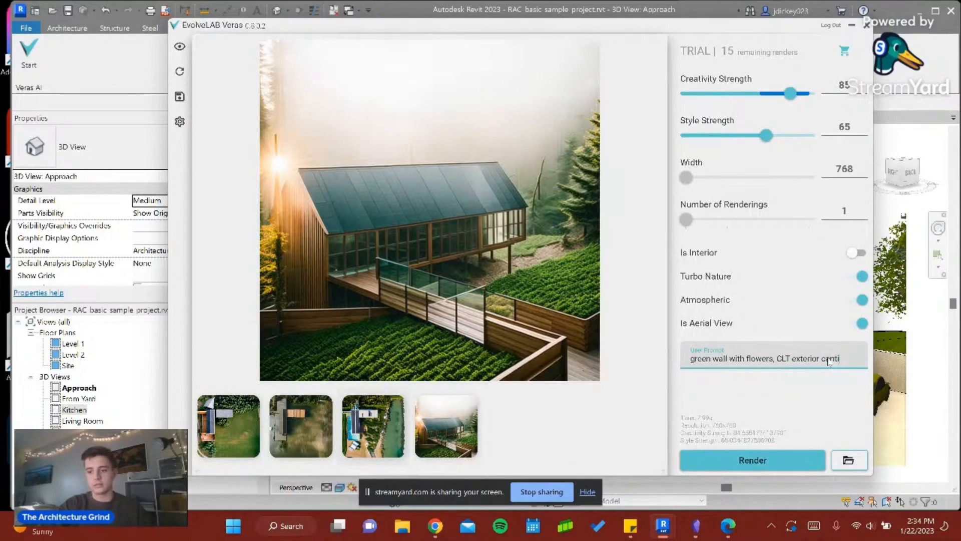
text(ering over a pool)
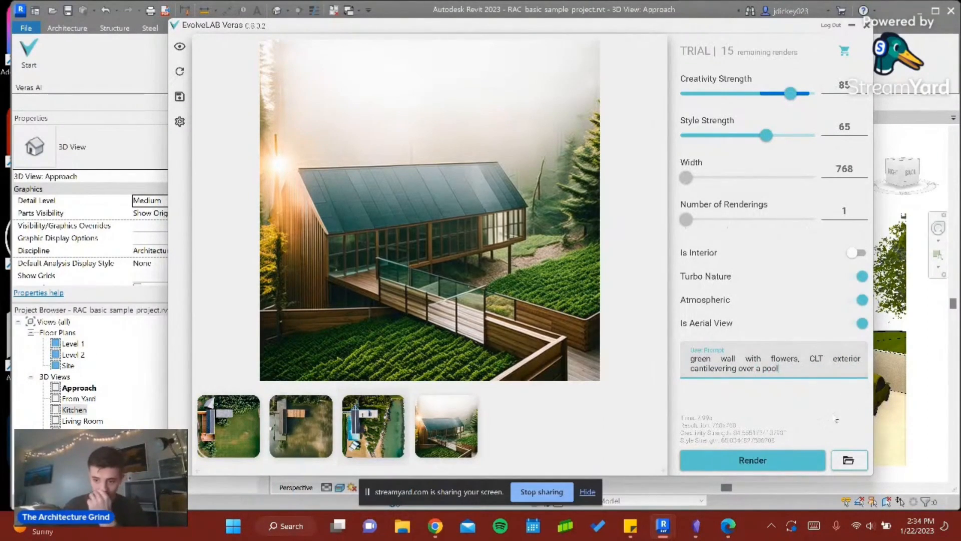
- Keep "green wall" as two words in the prompt and render the Approach view again
click(723, 363)
key(BackSpace)
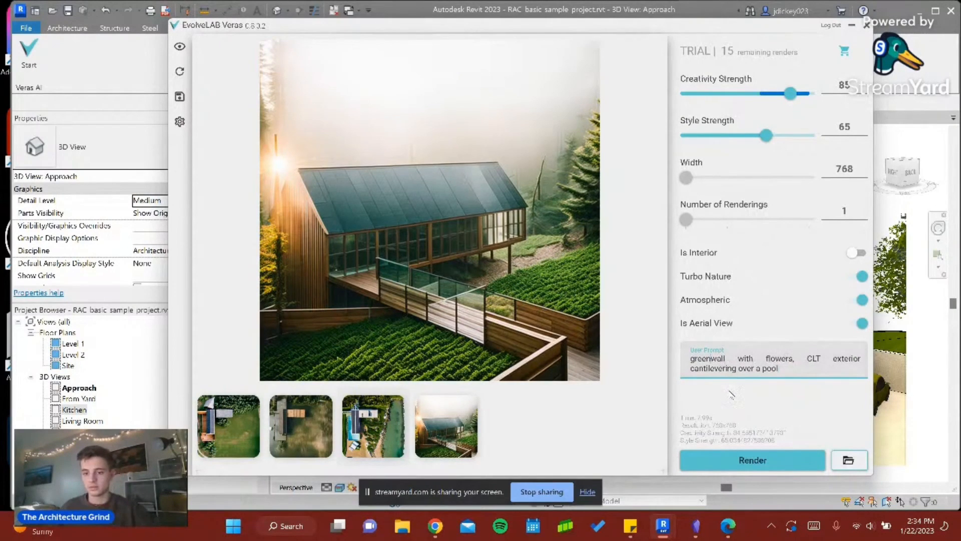
text(b)
key(BackSpace)
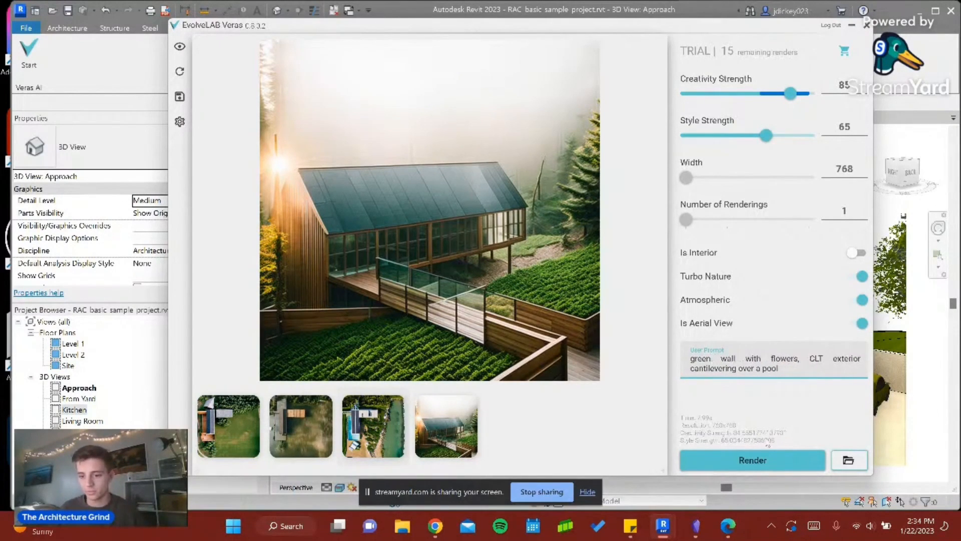
click(771, 461)
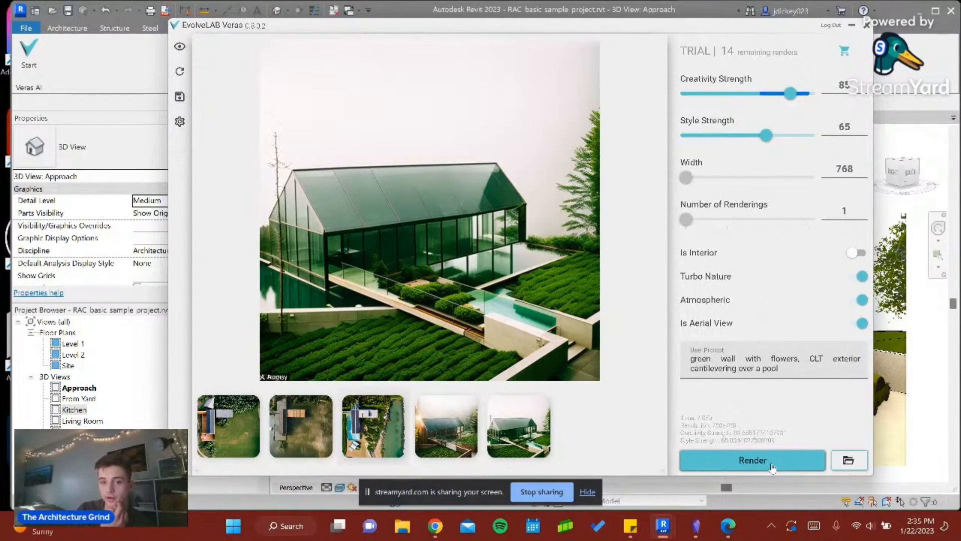
- Return to the Revit model, open the {3D} view and show the house from an angled corner orientation
click(771, 466)
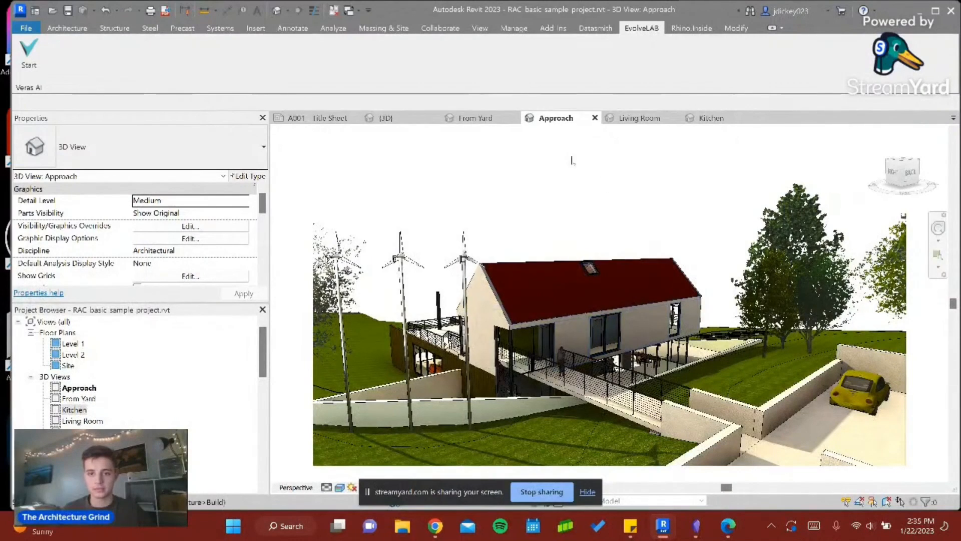
click(388, 118)
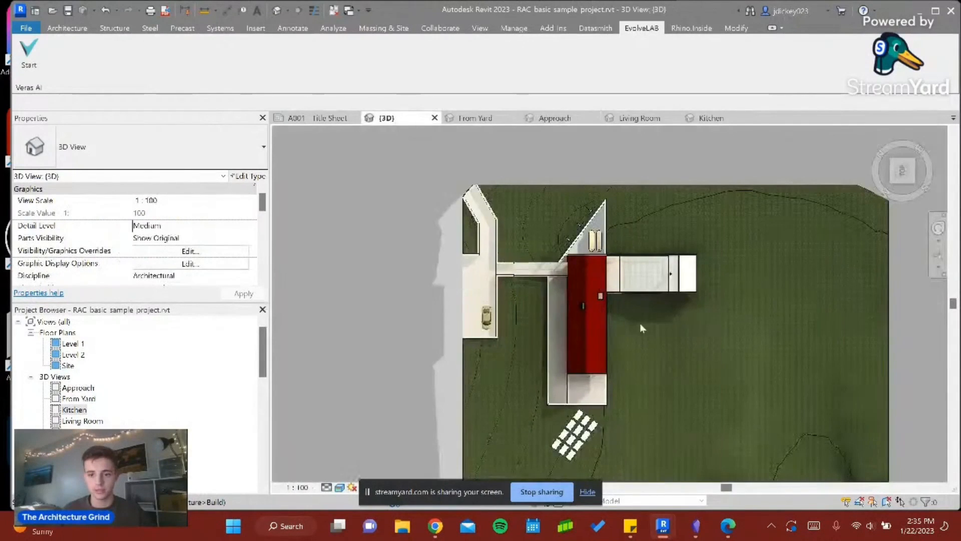
click(891, 181)
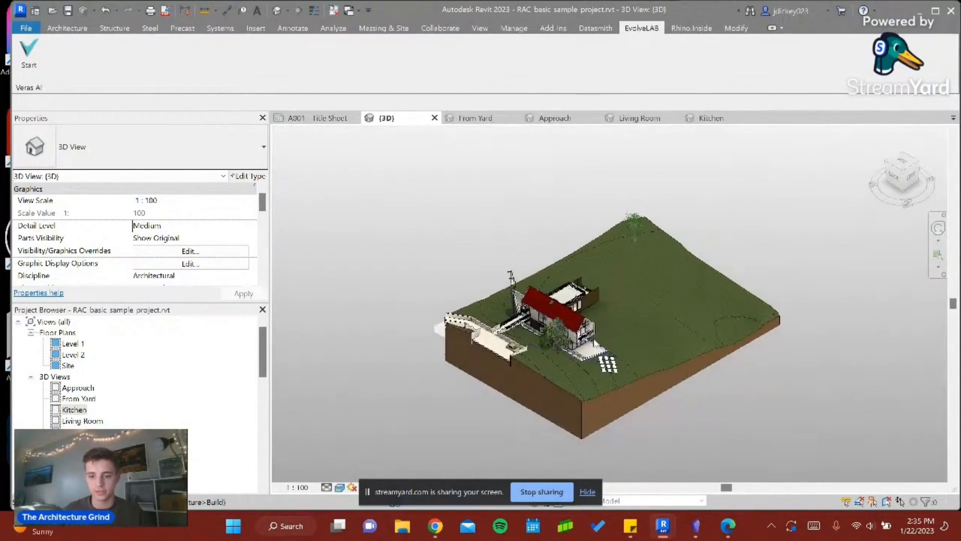
scroll(589, 341, up, 1)
scroll(589, 339, up, 5)
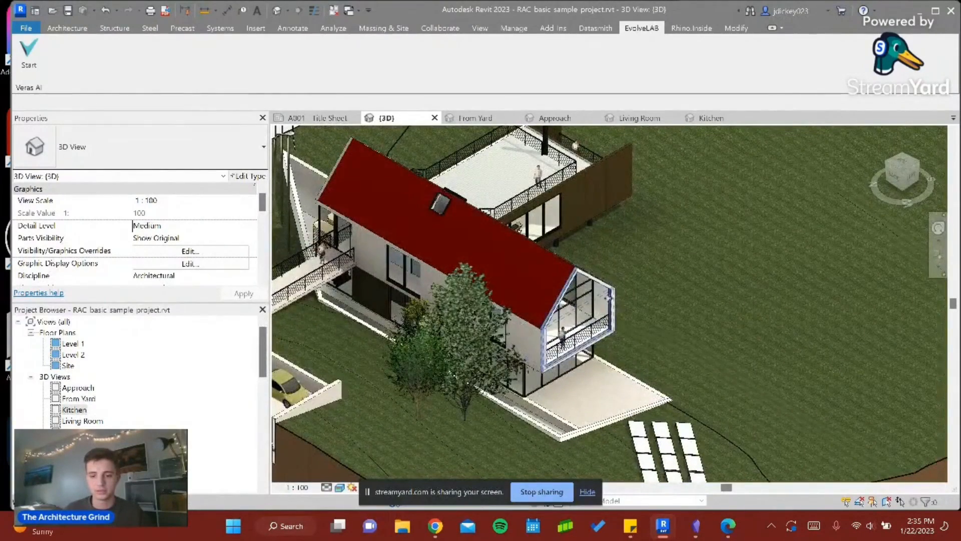
- Examine the glazed dining area beneath the cantilevered end of the house from close up in the 3D view
click(611, 300)
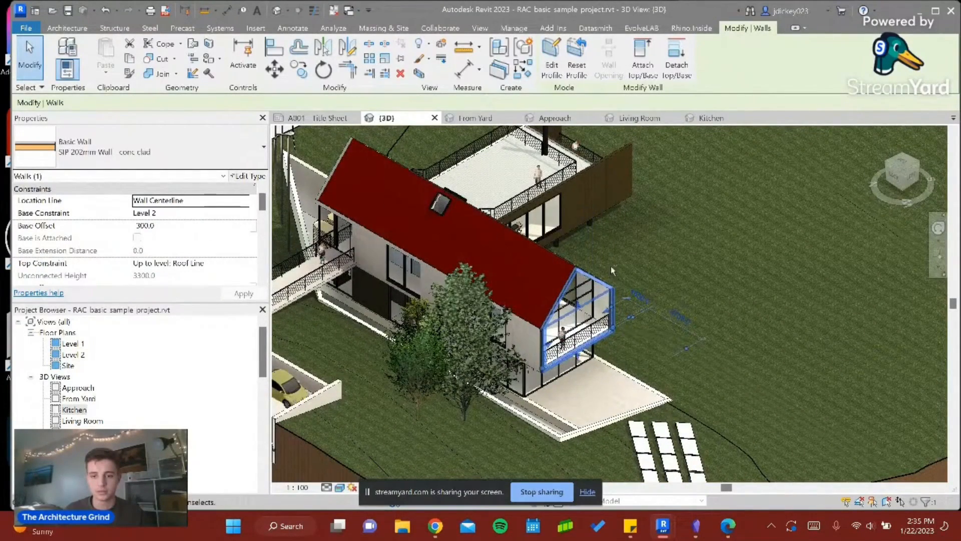
middle_drag(573, 310, 538, 333)
scroll(582, 257, up, 5)
scroll(493, 305, up, 5)
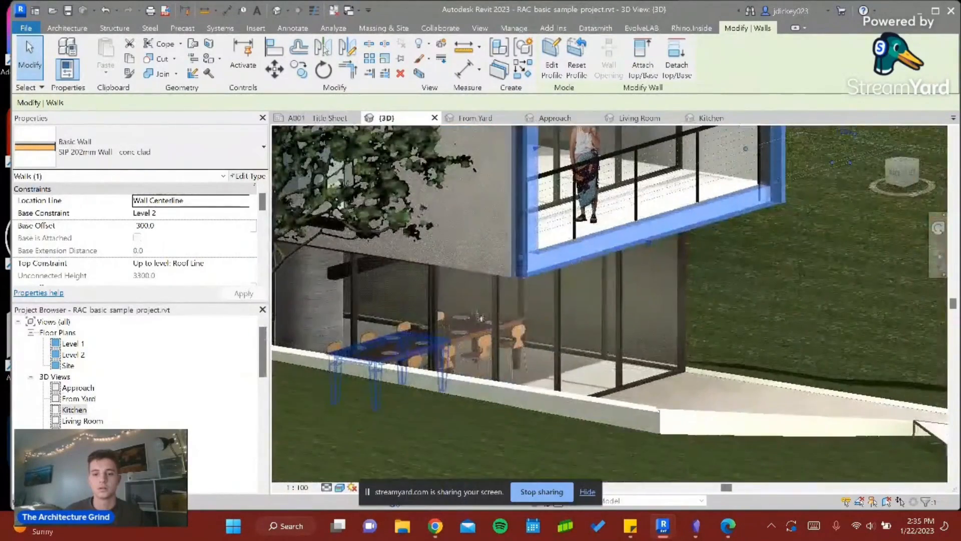
shift+middle_drag(647, 343, 538, 323)
scroll(385, 287, up, 2)
scroll(395, 275, down, 1)
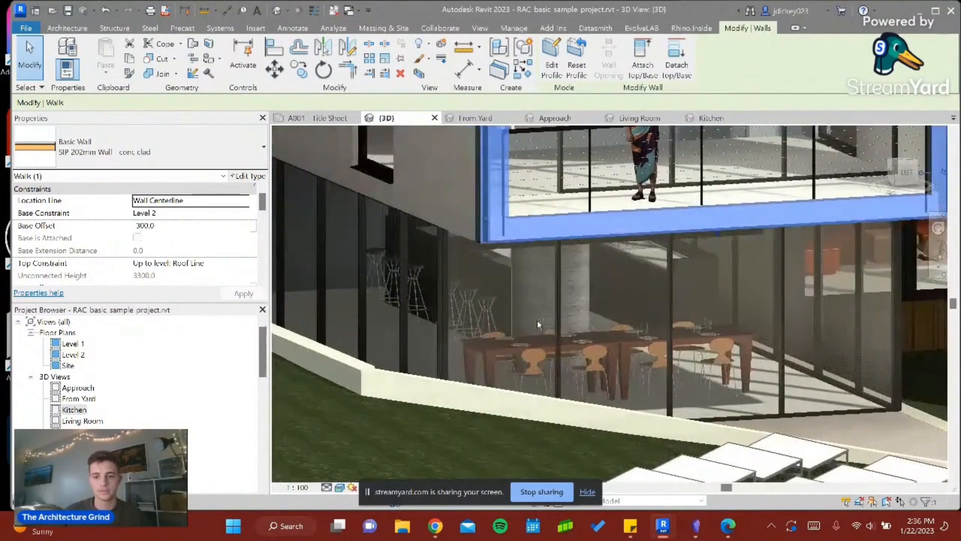
scroll(458, 308, up, 6)
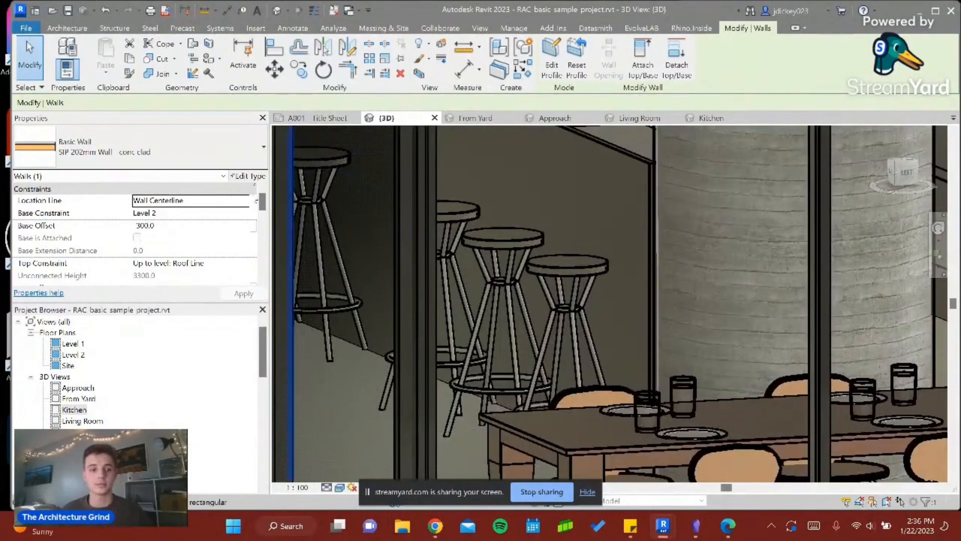
- Place a camera on the Level 1 plan at the upper edge of Kitchen & Dining, looking down across the room
double_click(67, 344)
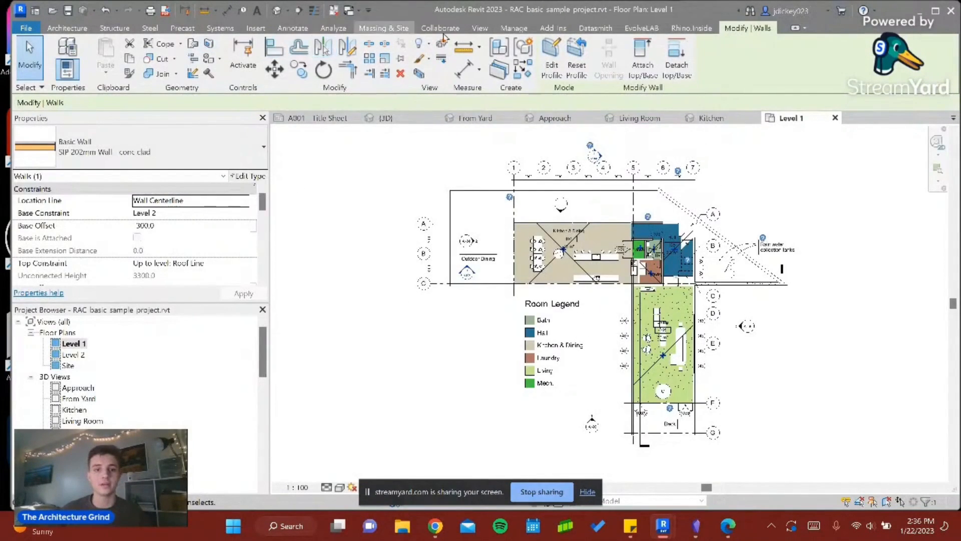
click(480, 28)
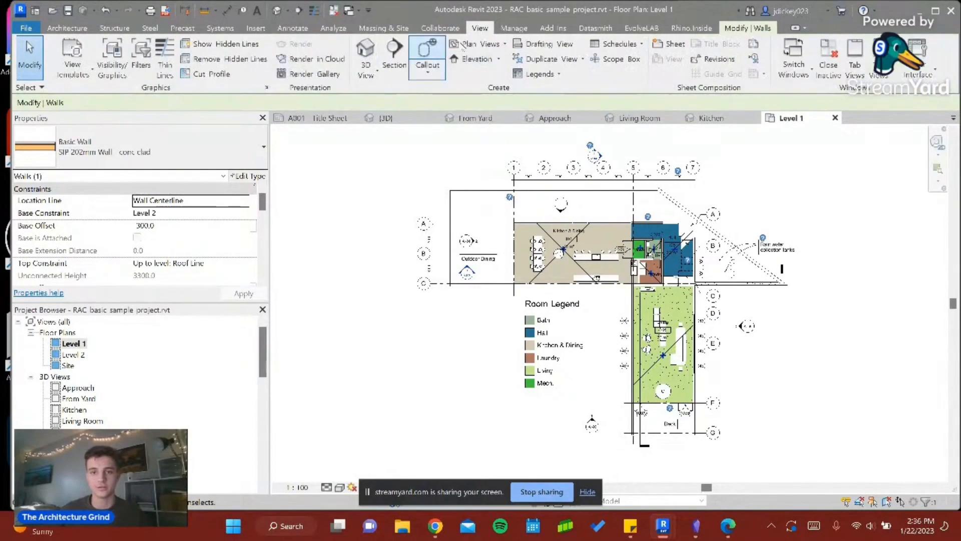
click(377, 84)
click(344, 145)
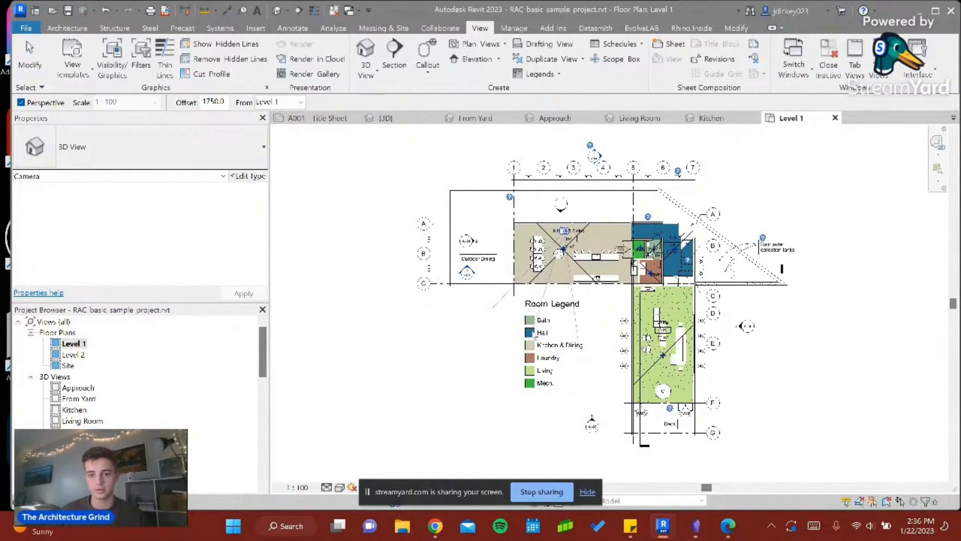
click(553, 324)
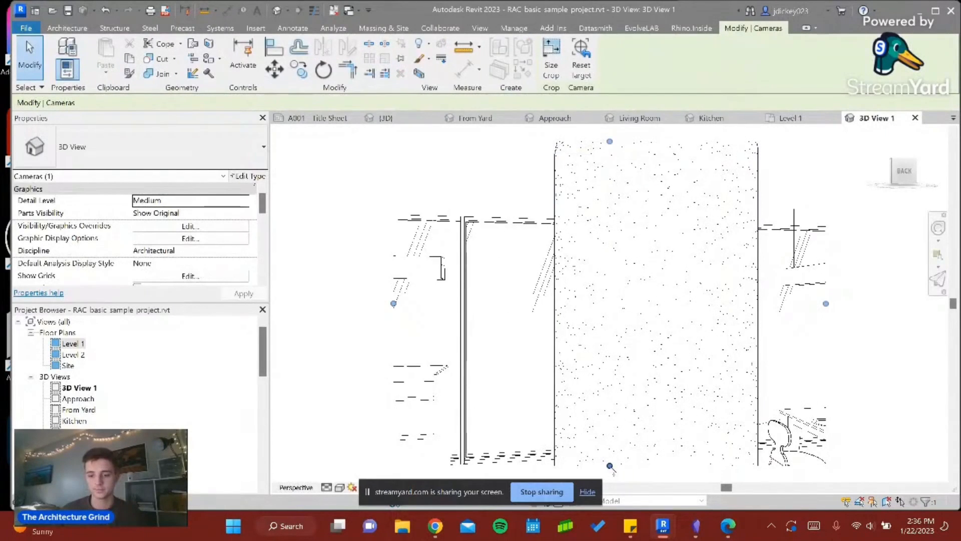
- Enlarge the new camera view's crop region downward and to both sides to show more of the kitchen and dining table
click(809, 478)
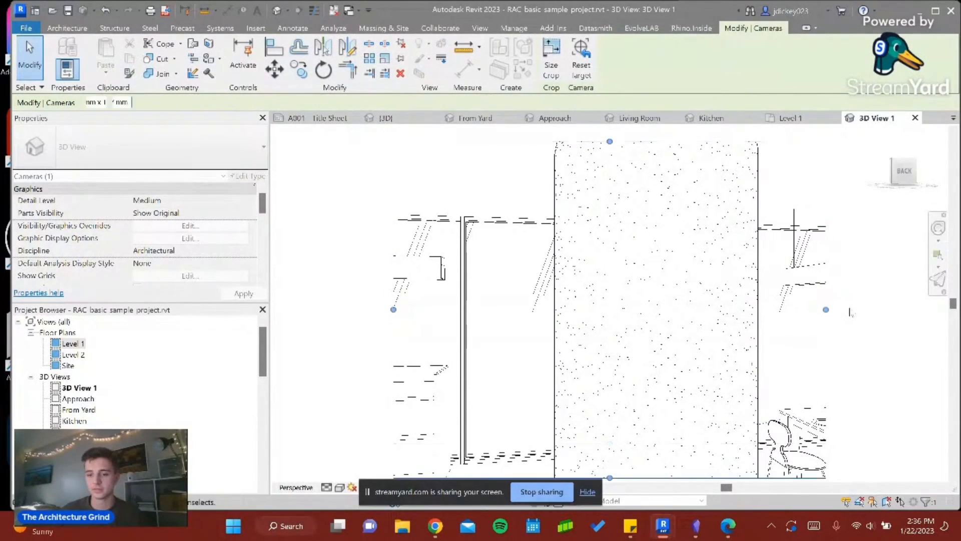
drag(826, 306, 931, 303)
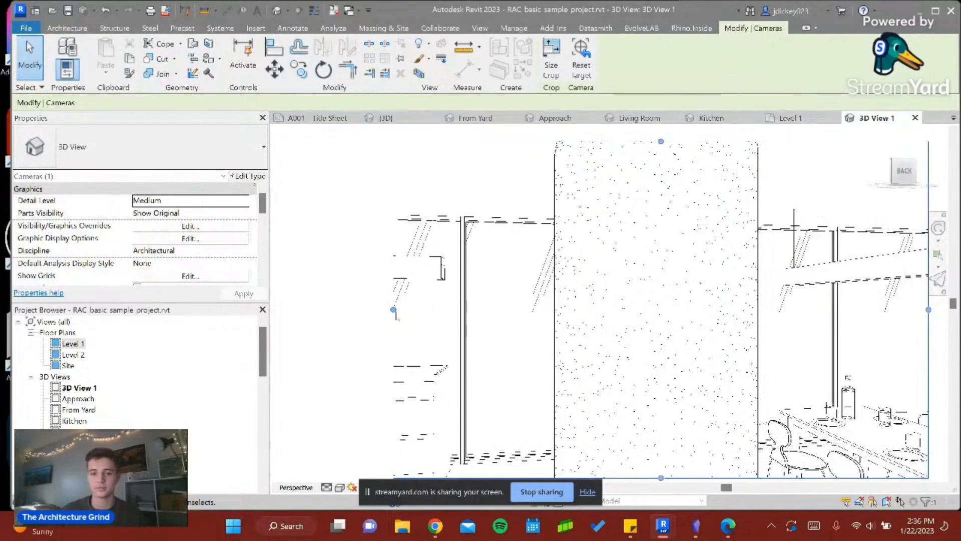
drag(393, 309, 274, 303)
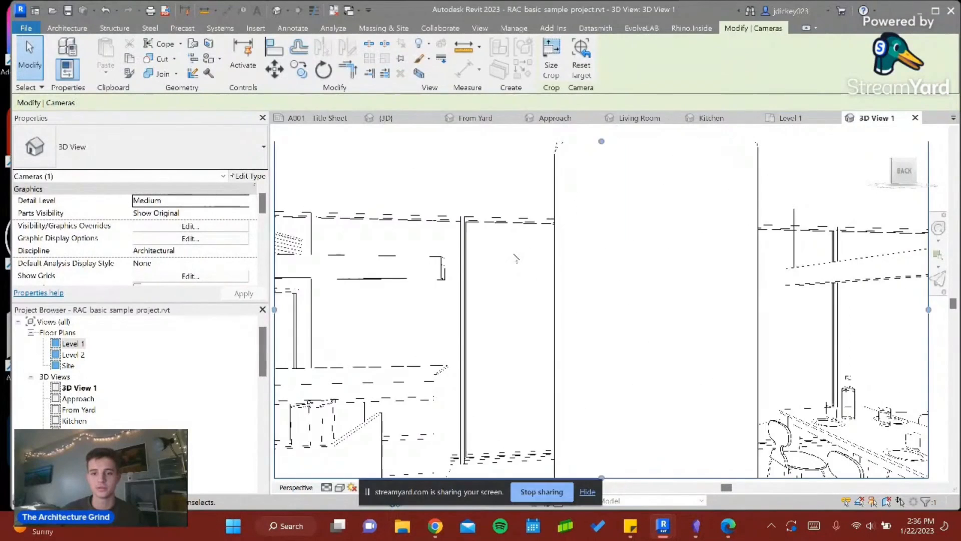
click(636, 272)
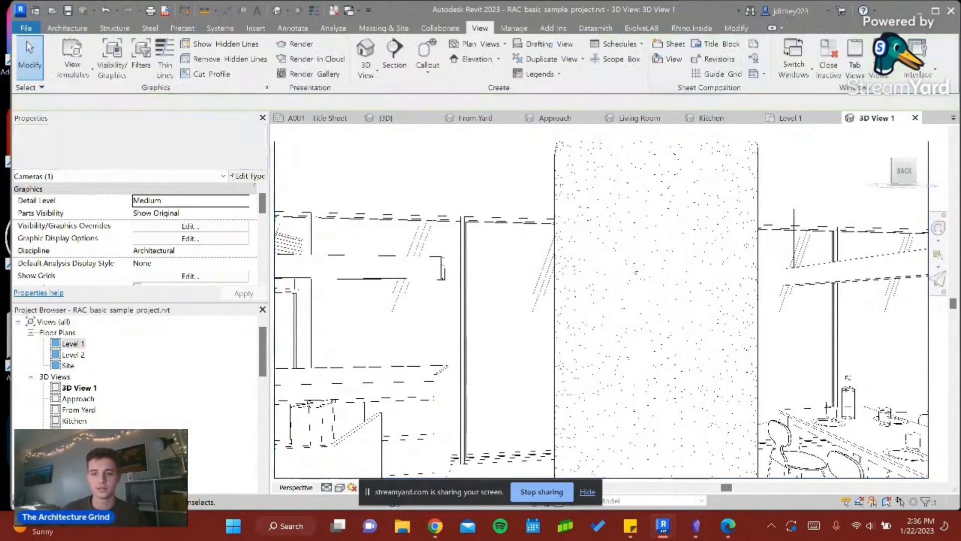
- Hide the round concrete column in the camera view and set the visual style to Realistic
click(559, 183)
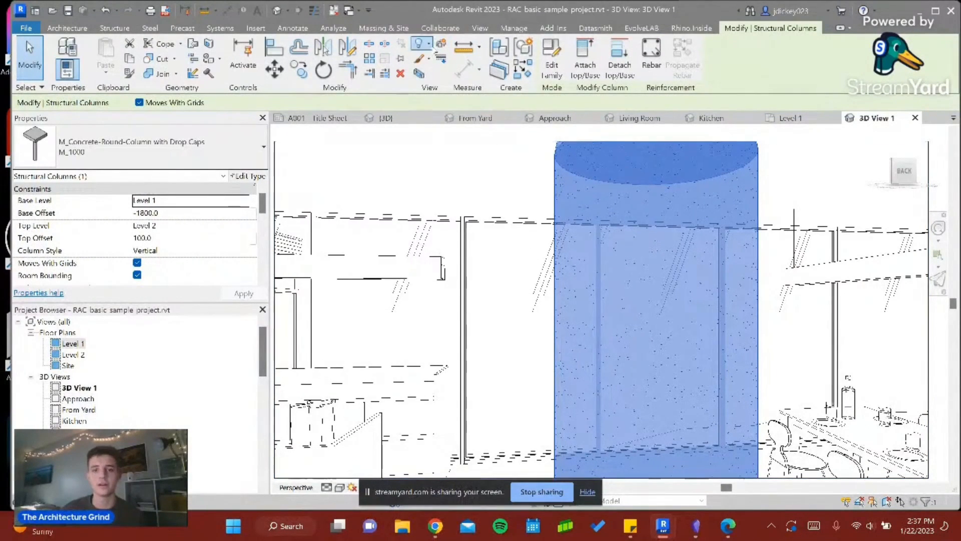
click(420, 44)
click(399, 65)
scroll(560, 286, down, 1)
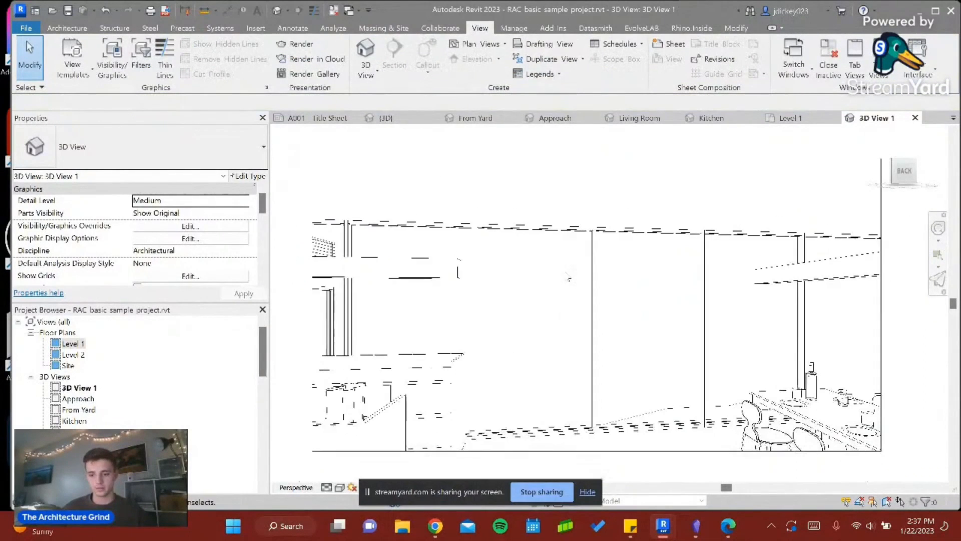
click(339, 487)
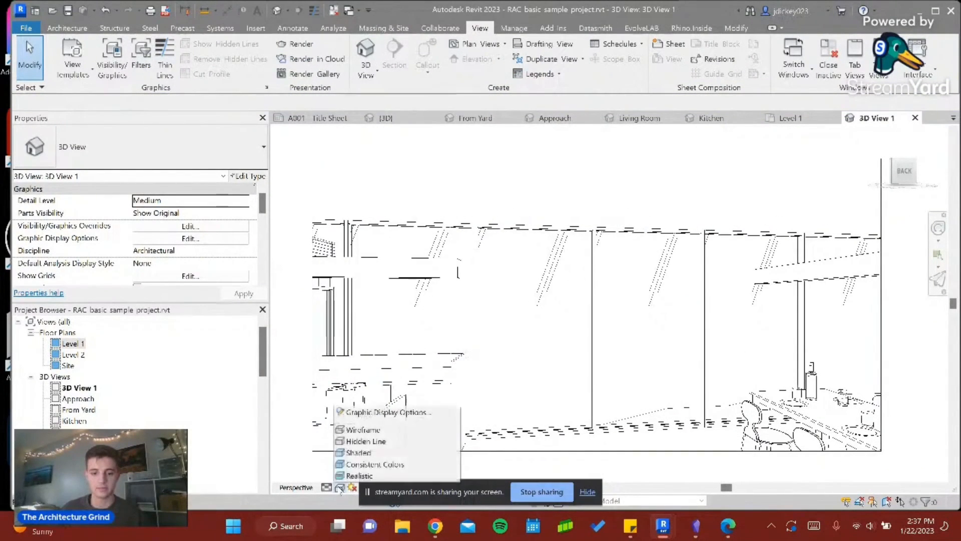
click(369, 475)
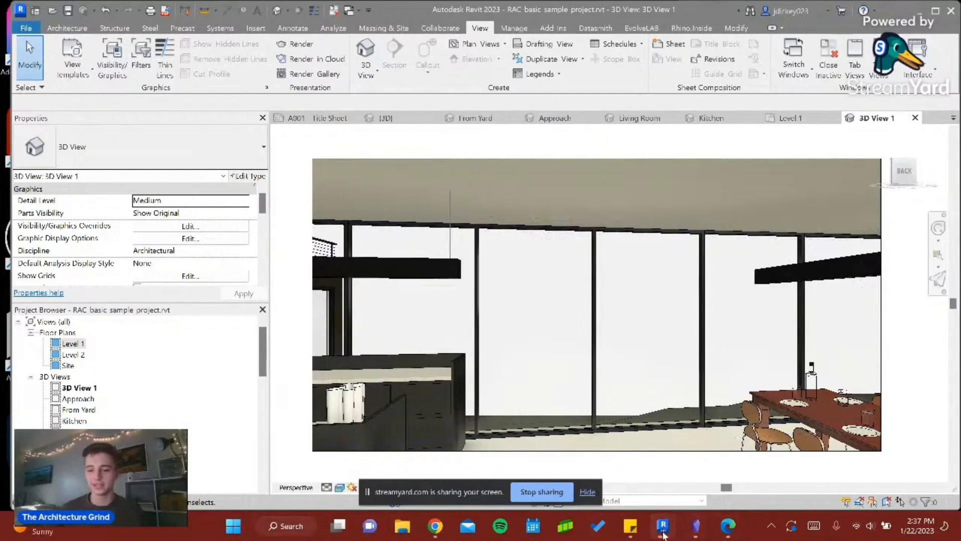
- Switch to the Veras window, check its view preview and return to the Revit model
mouse_move(662, 527)
click(728, 469)
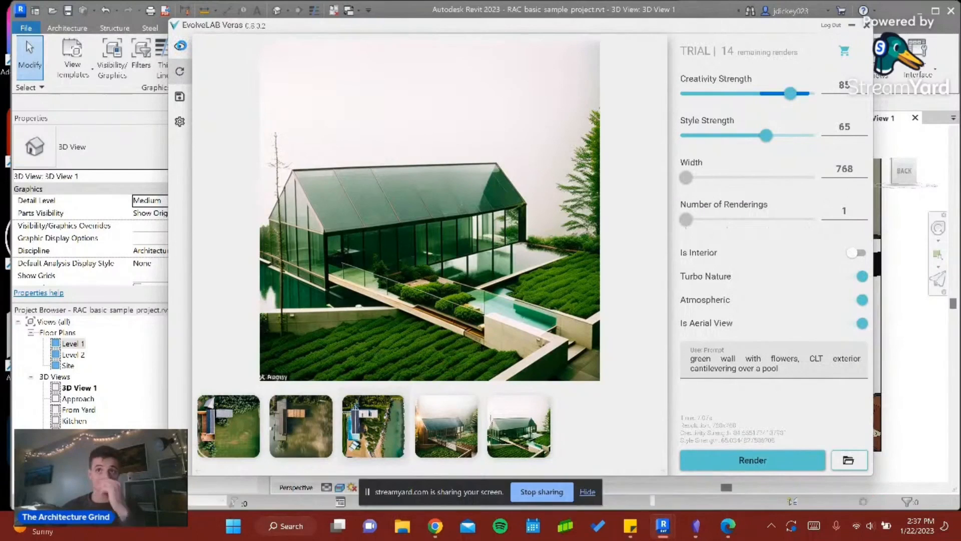
click(180, 45)
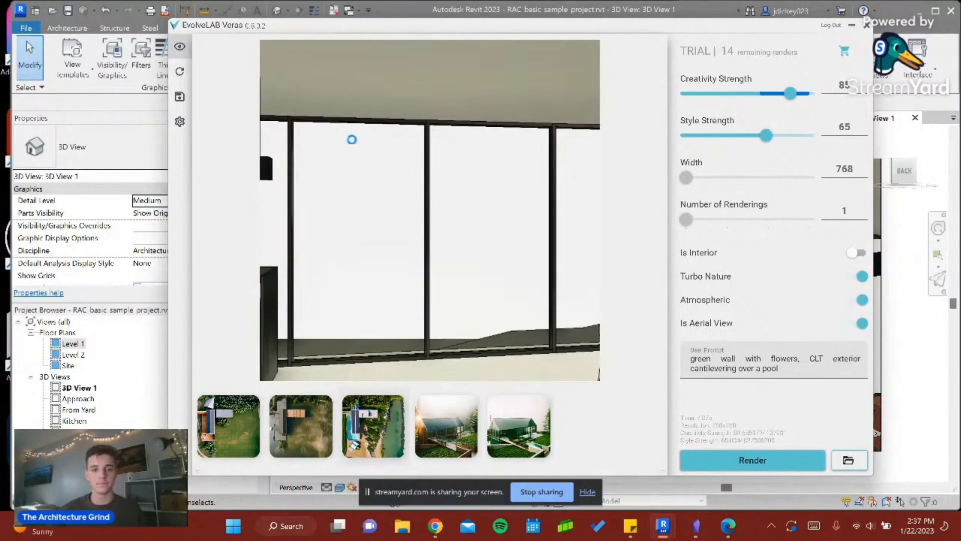
click(851, 26)
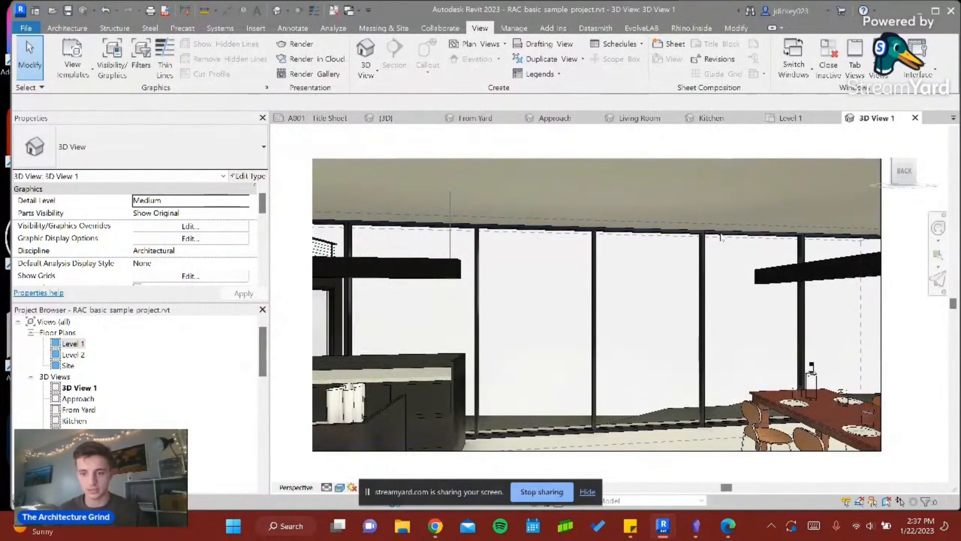
- Place a second camera on the Level 1 plan in Kitchen & Dining, looking diagonally past the dining table toward the room's lower-left corner
click(786, 118)
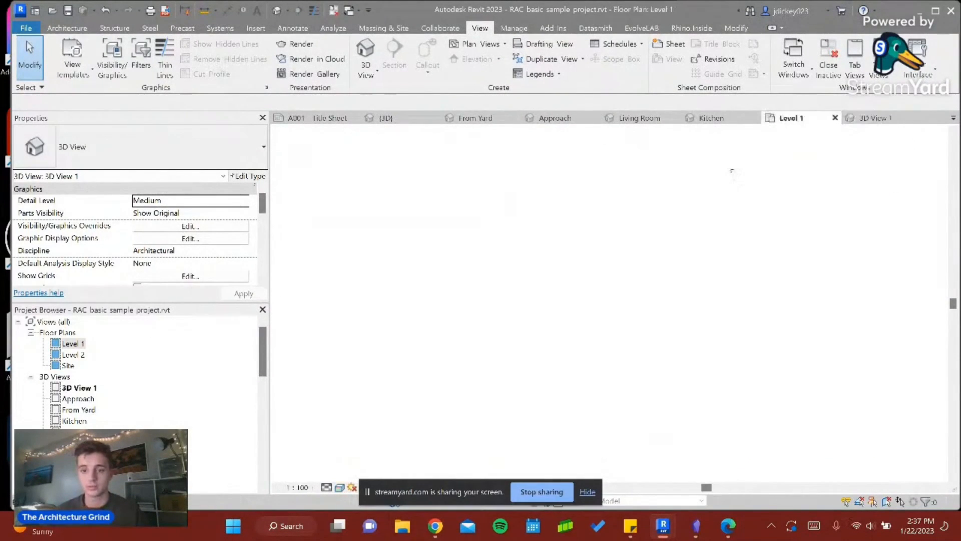
scroll(561, 221, up, 2)
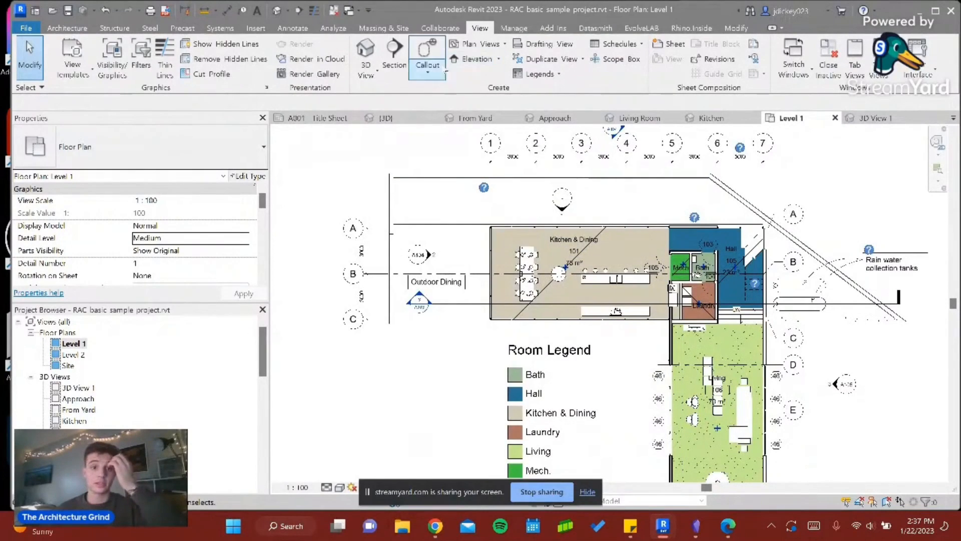
click(377, 74)
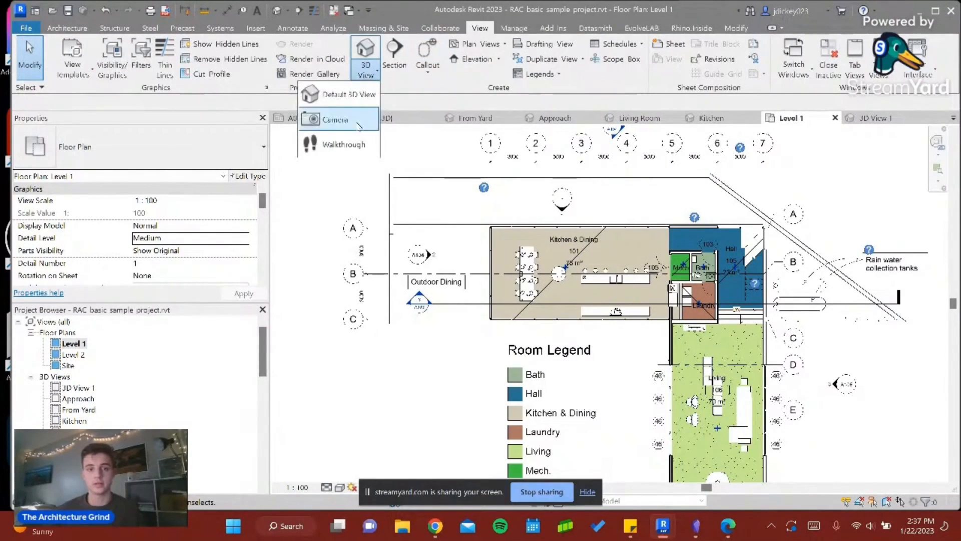
click(334, 118)
click(558, 300)
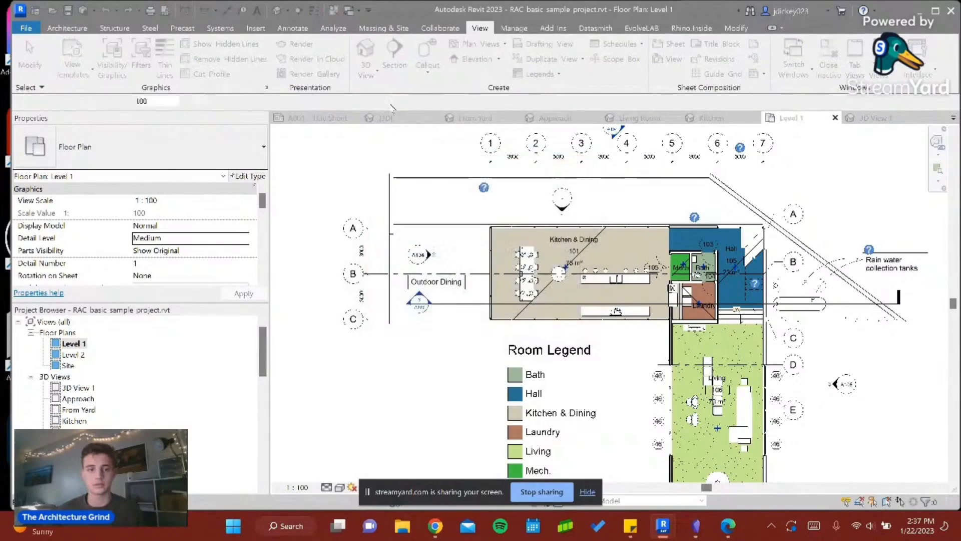
click(628, 239)
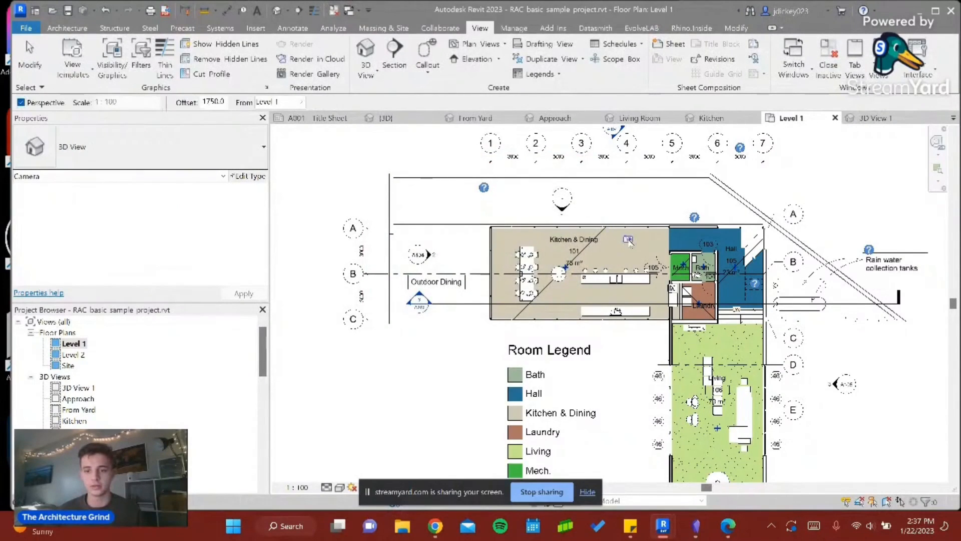
click(513, 312)
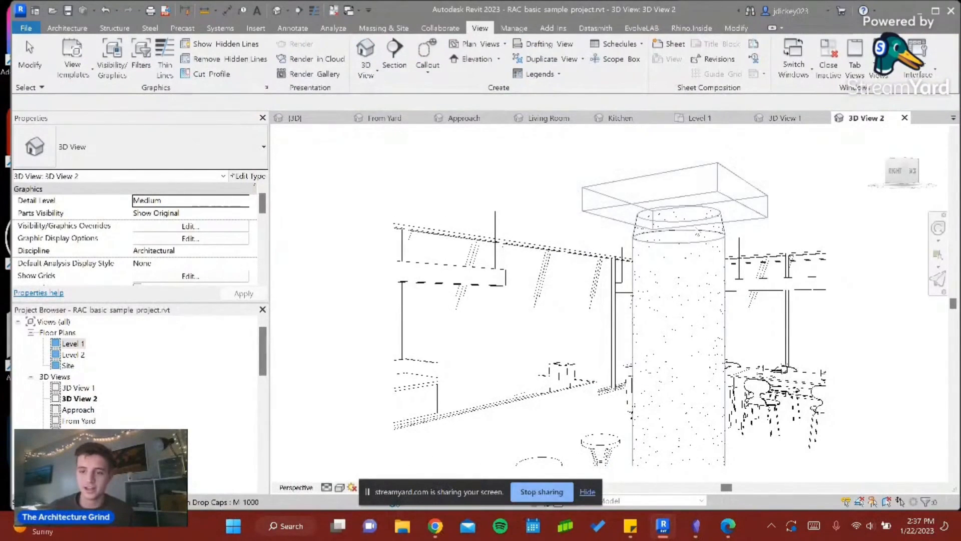
- Hide the round concrete column with drop caps in the second camera view
click(655, 235)
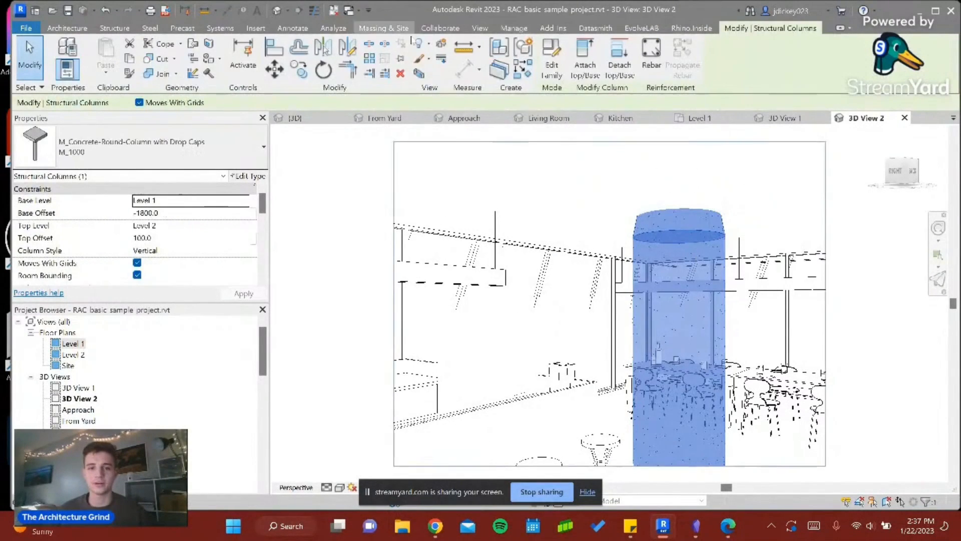
click(439, 45)
click(420, 45)
click(417, 64)
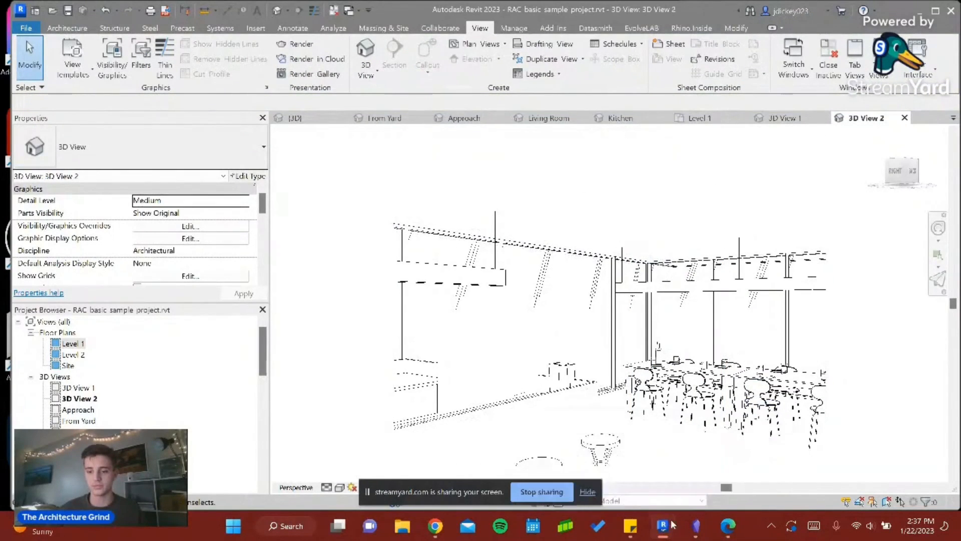
- Switch to the Veras window and enable Is Interior, with Turbo Nature, Atmospheric and Is Aerial View off
mouse_move(664, 526)
click(729, 468)
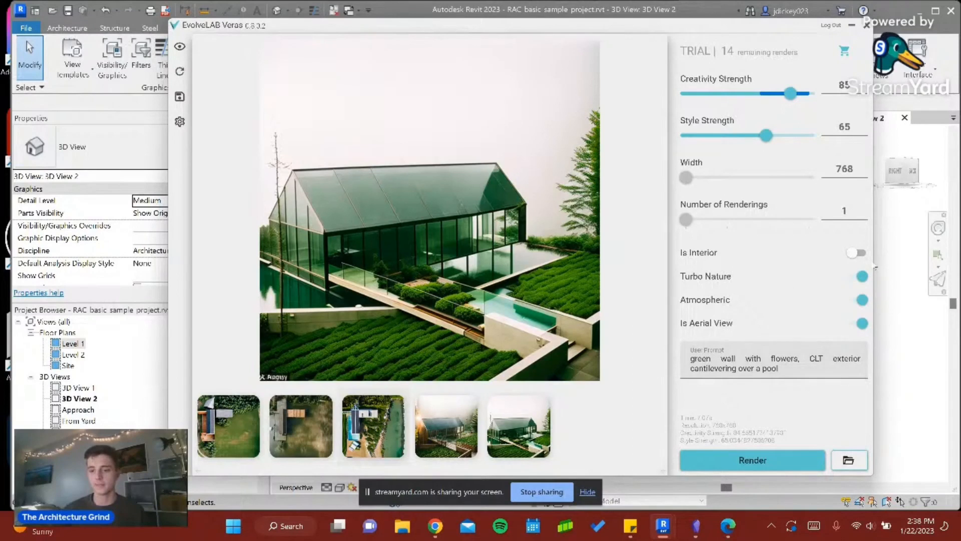
click(857, 253)
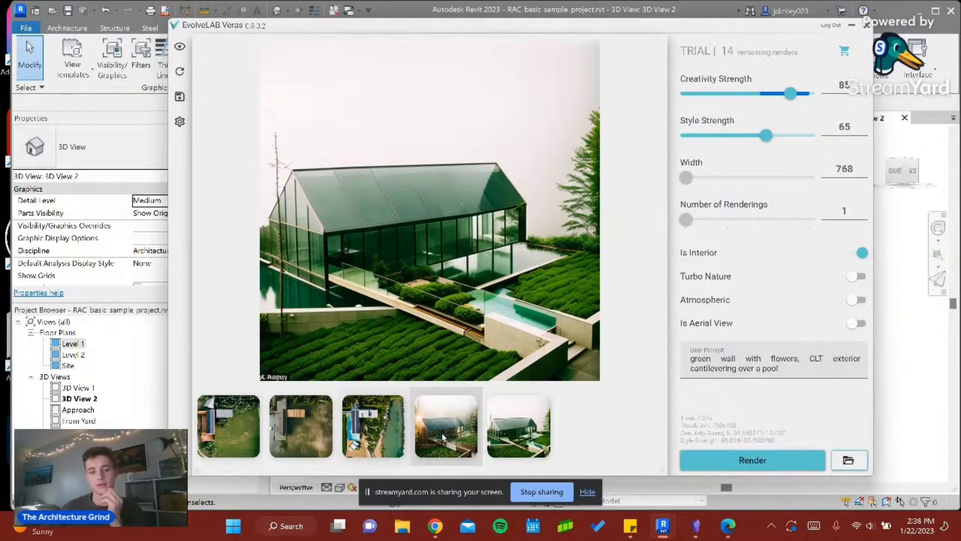
- Replace the user prompt with "wooden slat wall, modern interior finish, sunrise outside"
click(682, 352)
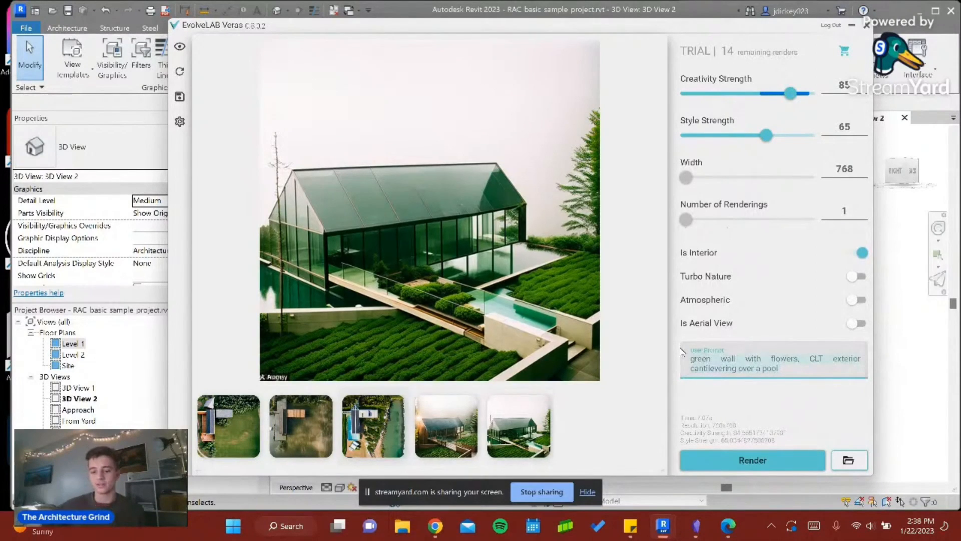
key(ctrl+a)
key(BackSpace)
text(wooden)
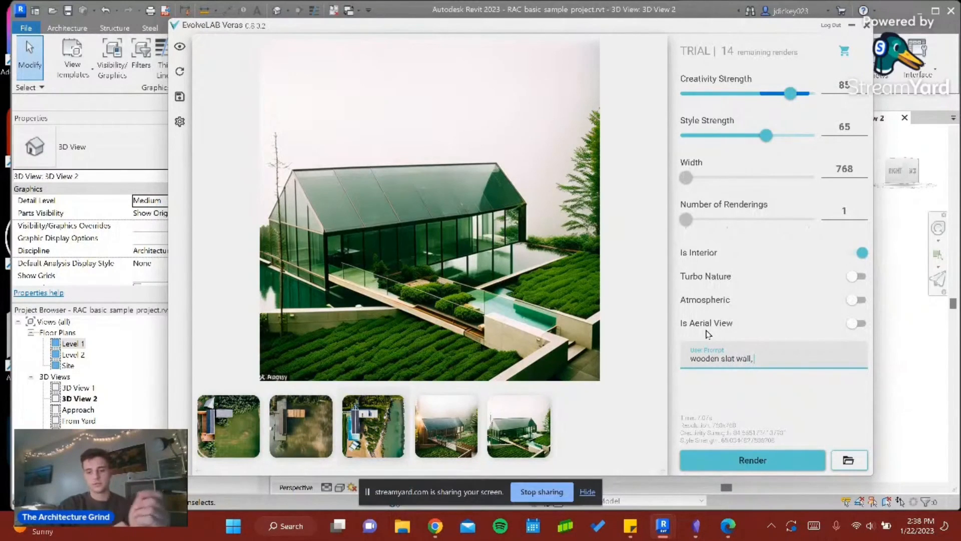
text( slat wall, modern)
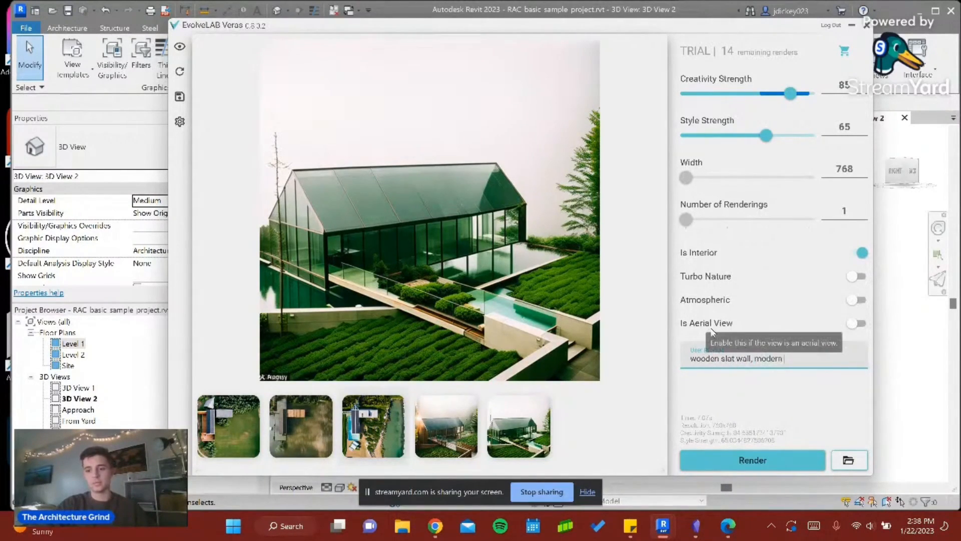
text( interior finish)
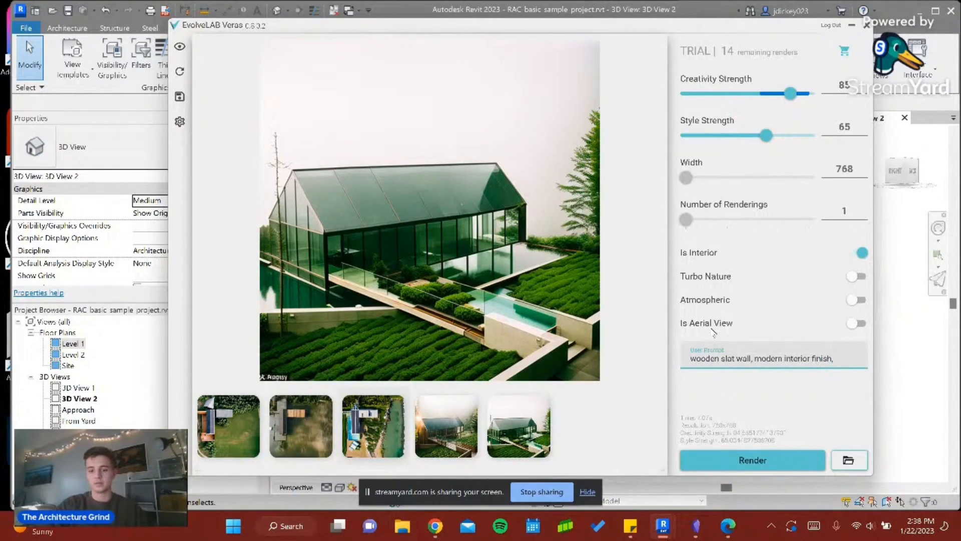
text(, sunri)
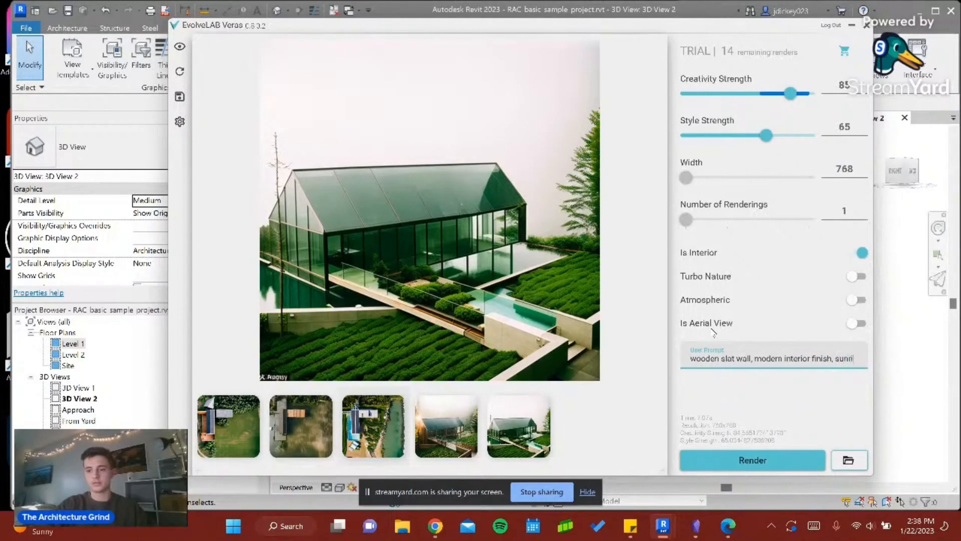
text(se outside)
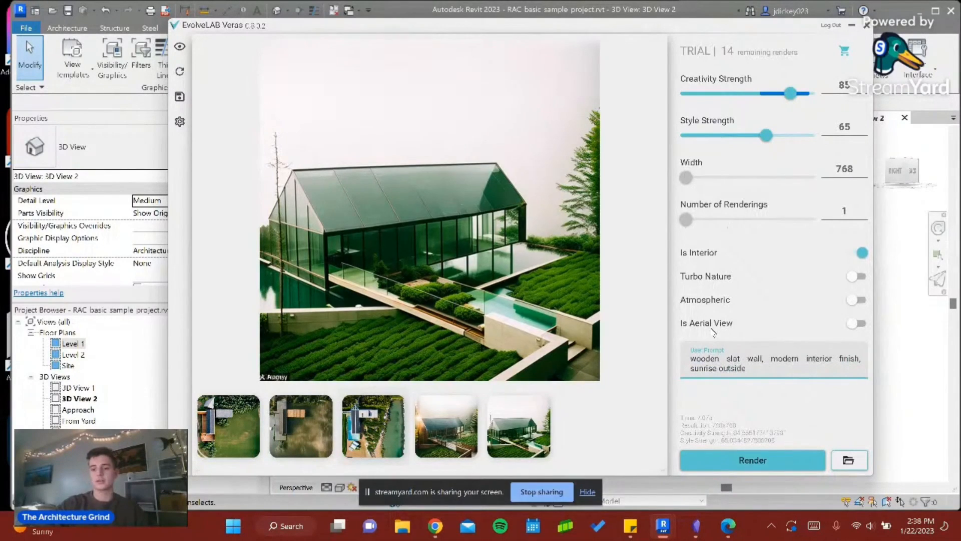
- Render the second interior camera view with the wooden slat wall and sunrise prompt
click(759, 458)
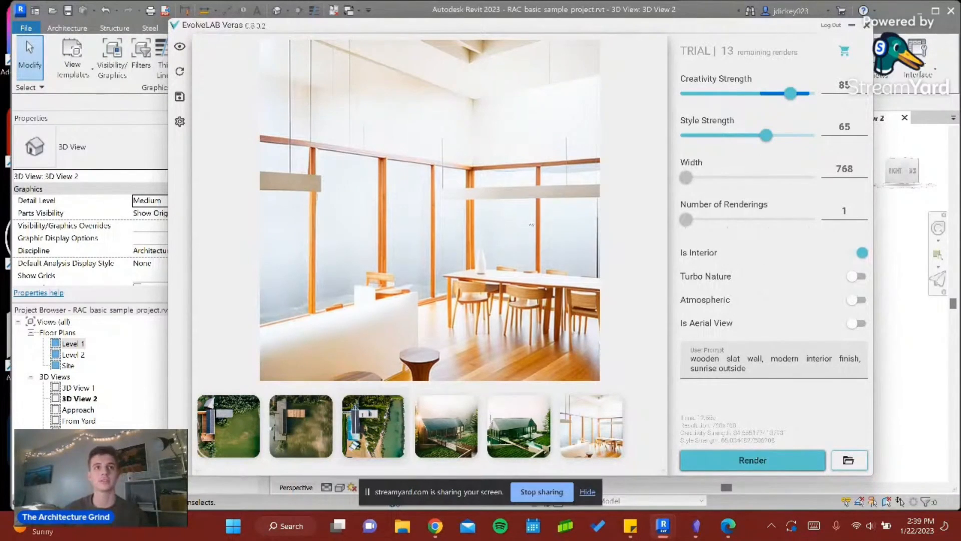
- Remove "wooden slat wall," from the user prompt and insert "morning" before "sunrise outside"
click(760, 360)
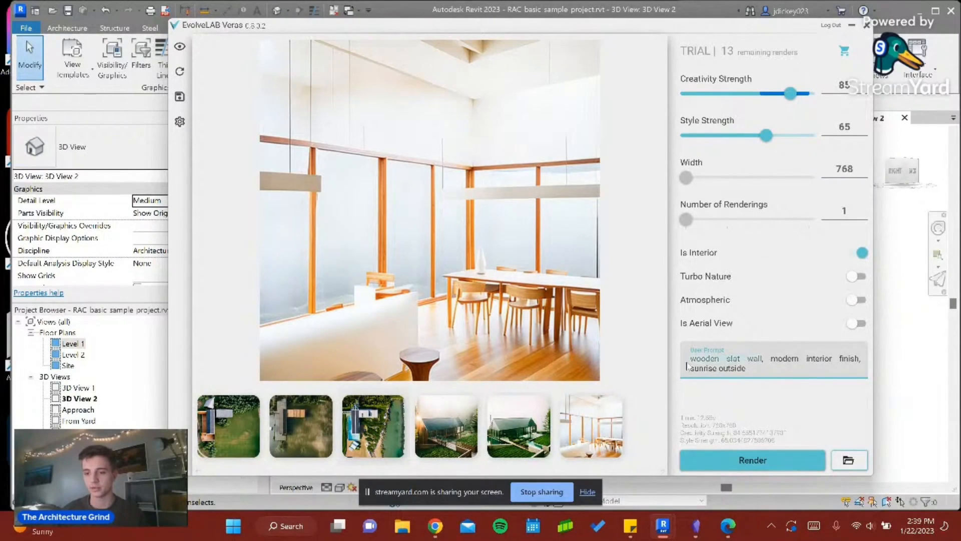
key(BackSpace)
key(Delete)
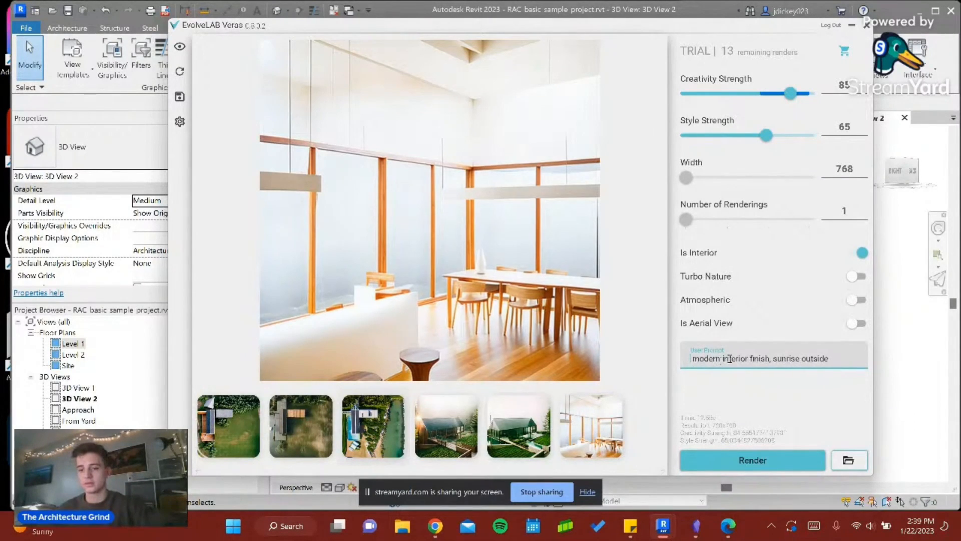
key(Delete)
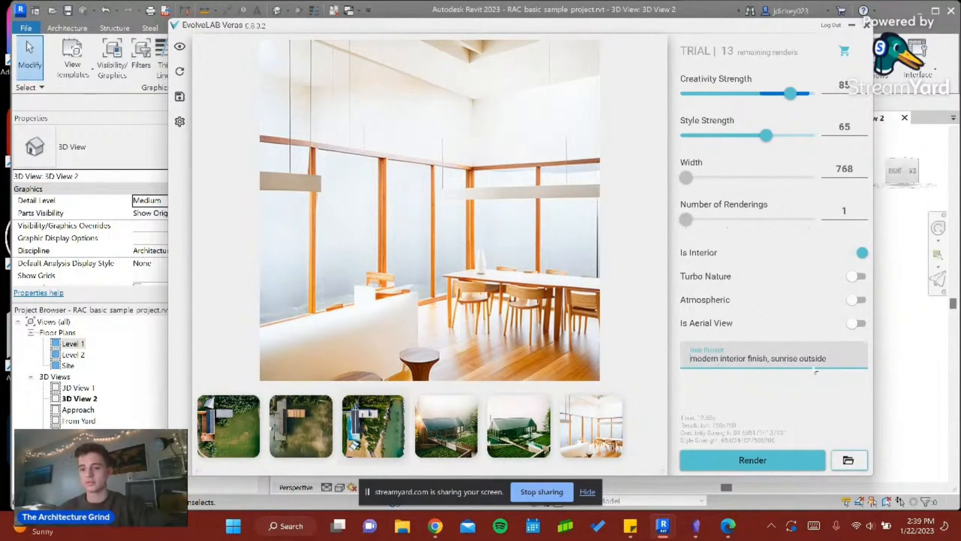
click(772, 359)
text(morn)
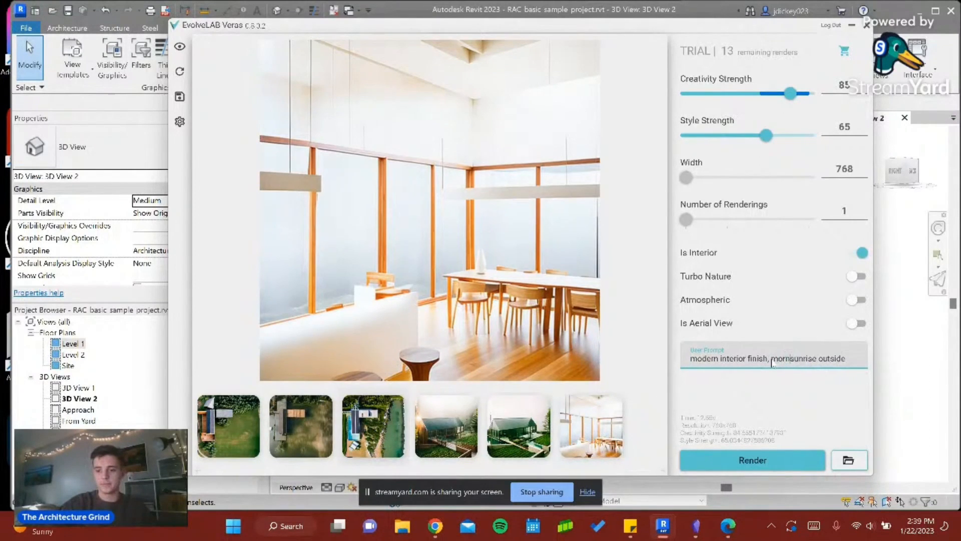
text(ing)
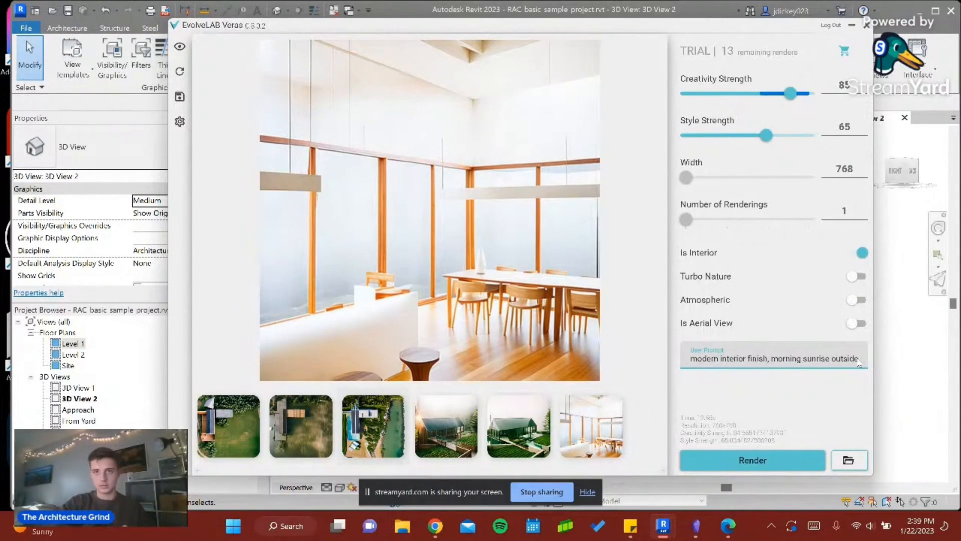
- Append ", granite dining table" to the user prompt and render the interior view with it
text(granite)
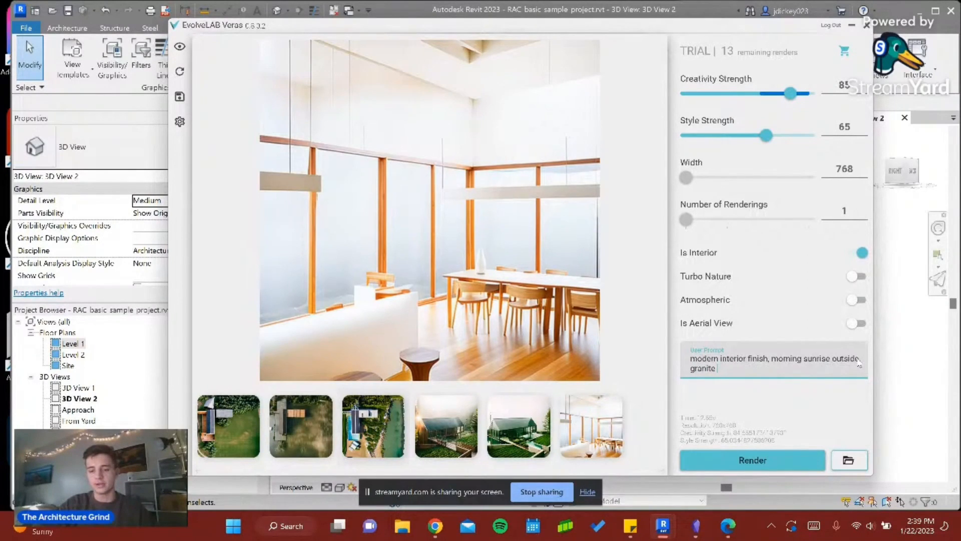
text( dining table)
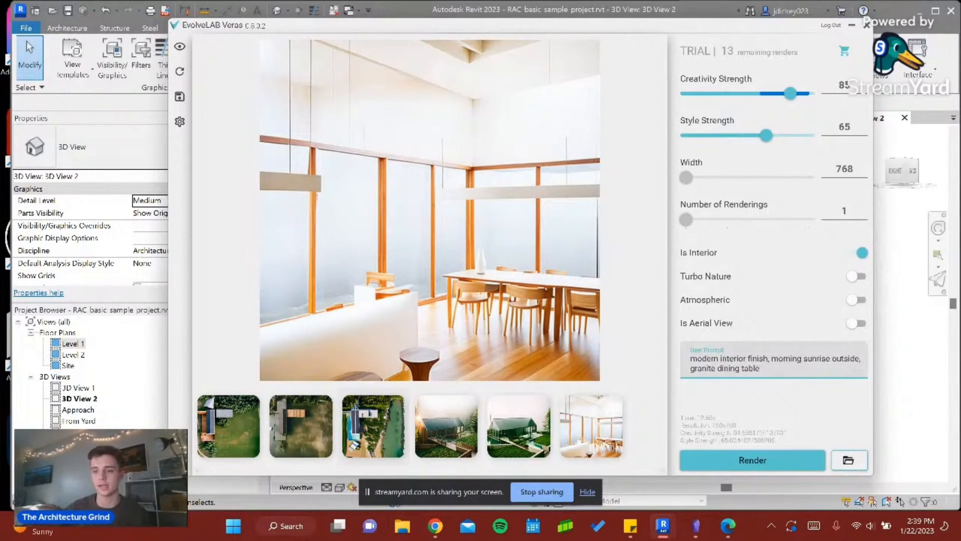
click(763, 459)
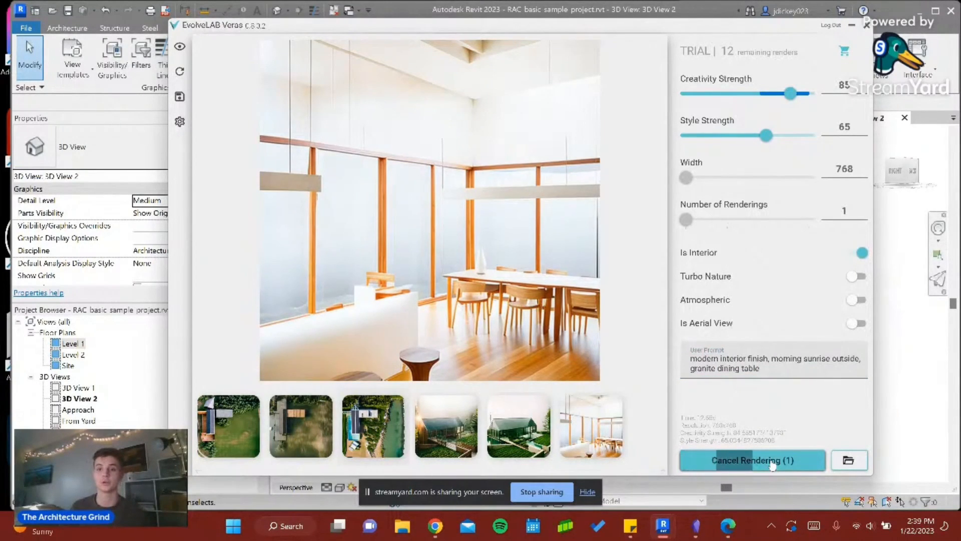
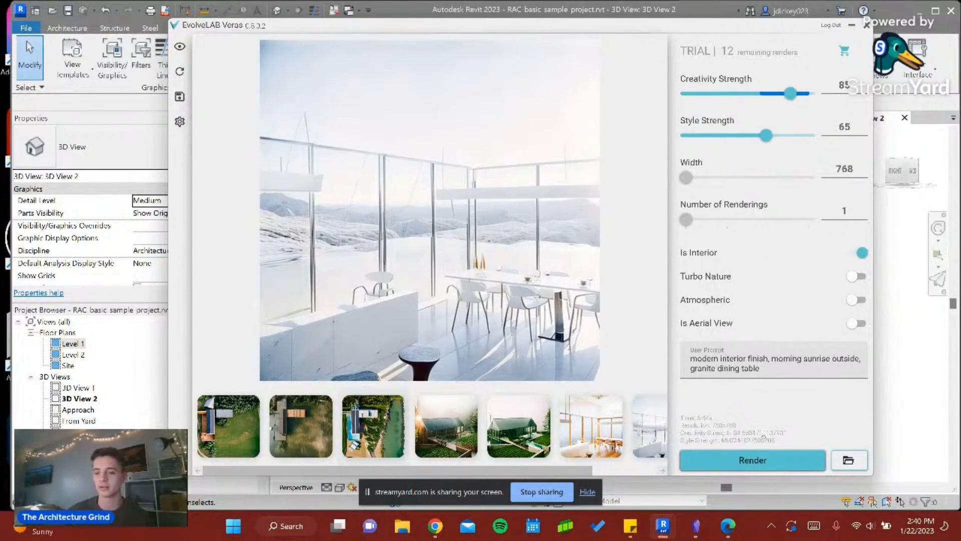
- Replace the user prompt with "contemporary art on the walls, art nuevo style architecture" and render the interior view
drag(769, 368, 652, 353)
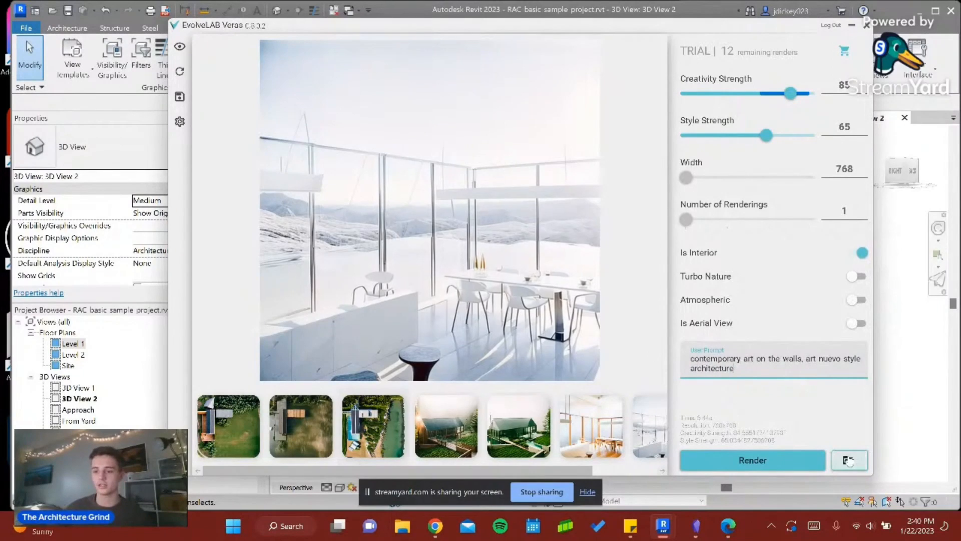
click(781, 459)
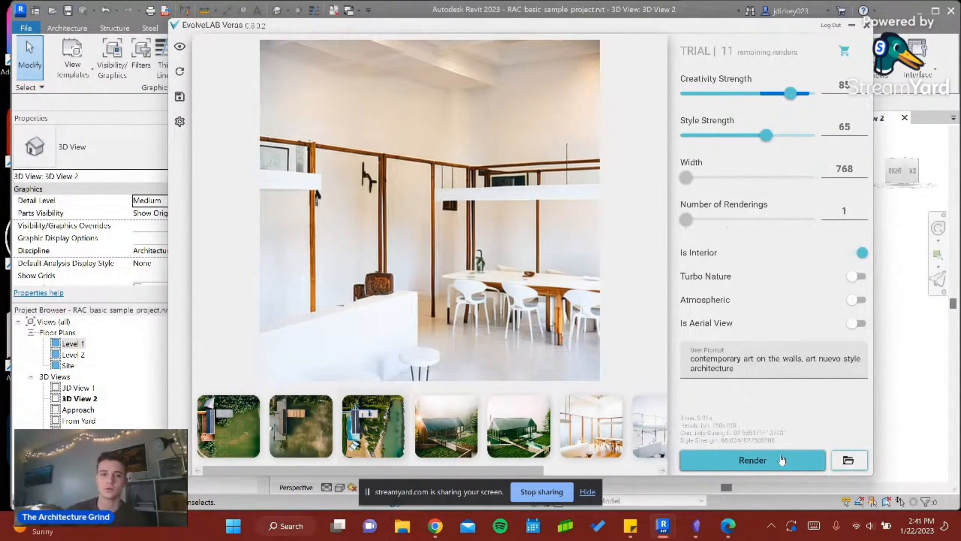
- Clear the user prompt and lower the Creativity Strength to 68
click(806, 371)
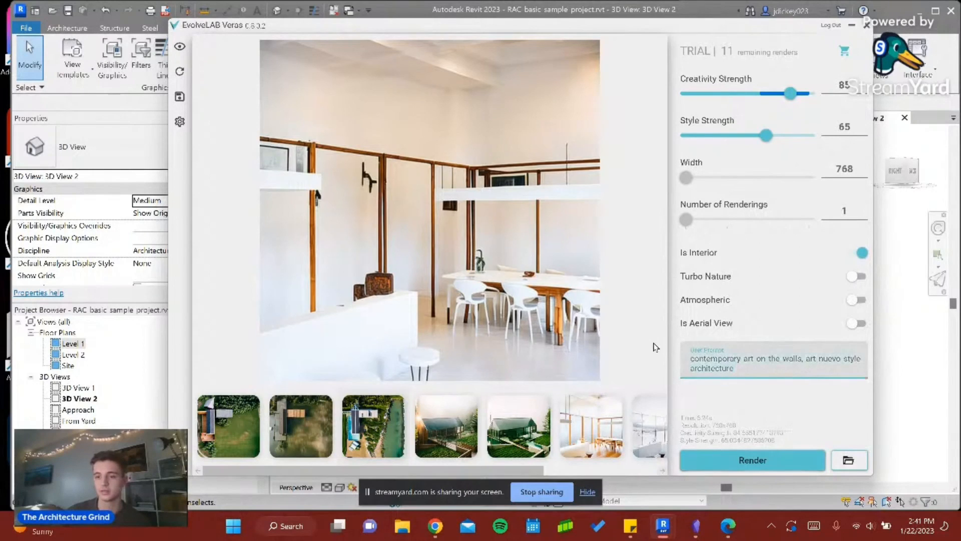
key(ctrl+a)
key(BackSpace)
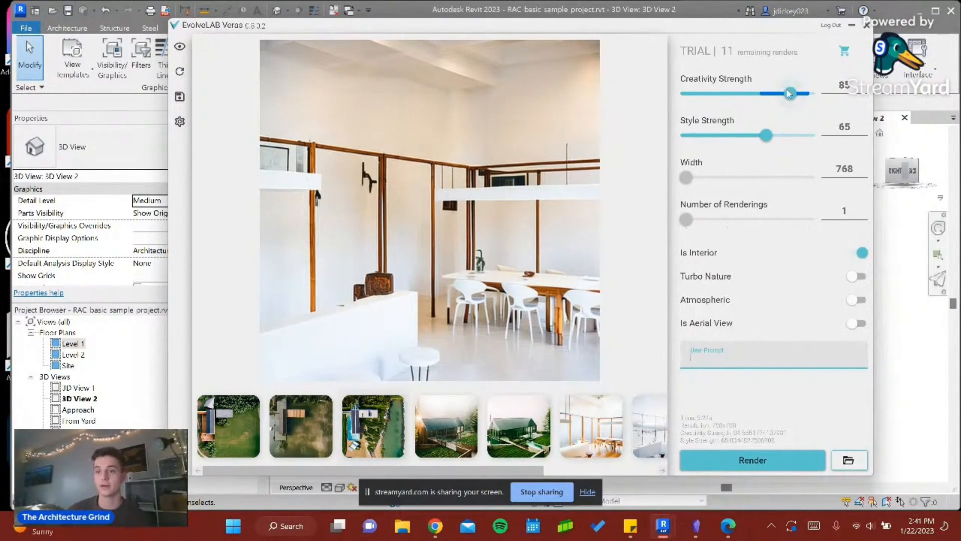
drag(789, 94, 769, 96)
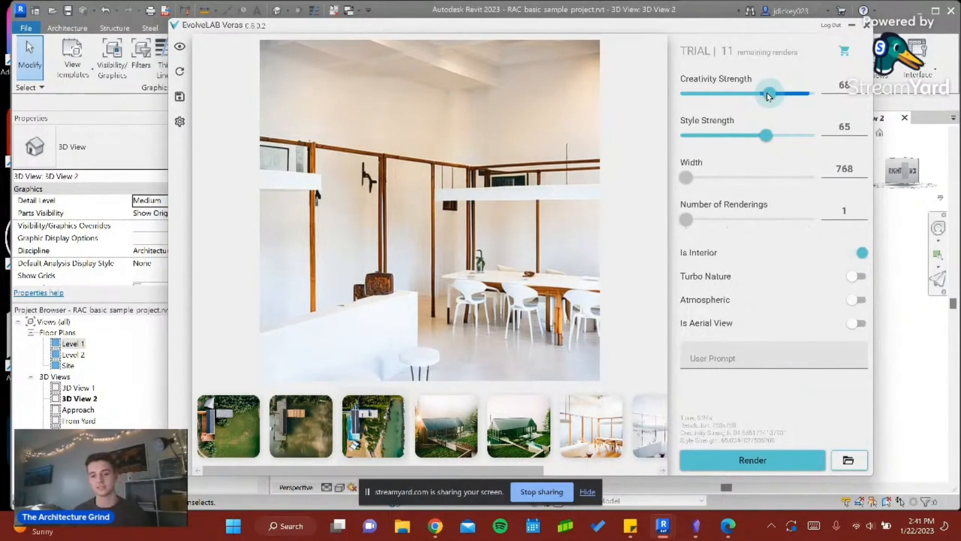
- Review the earlier aerial, exterior and interior renders one by one, ending with the latest interior image
click(229, 426)
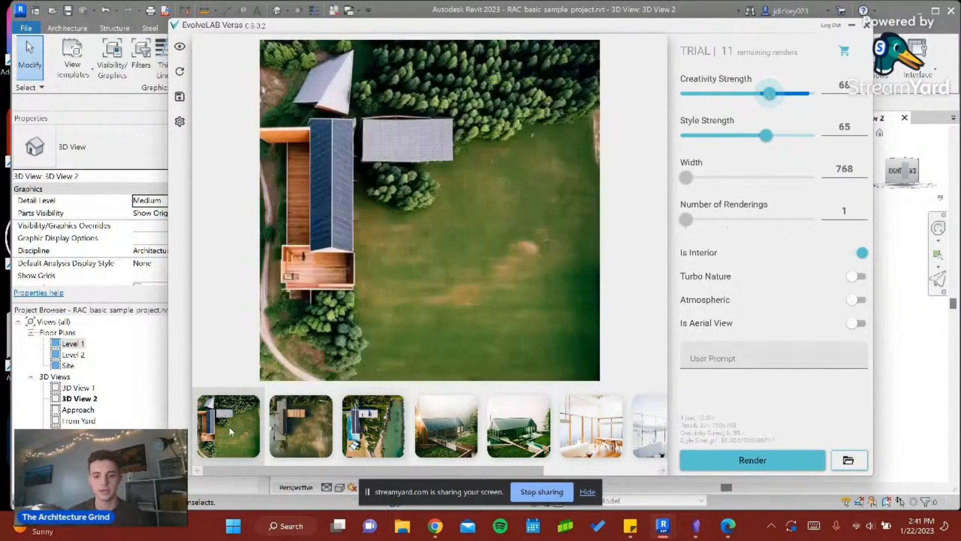
click(300, 426)
click(372, 432)
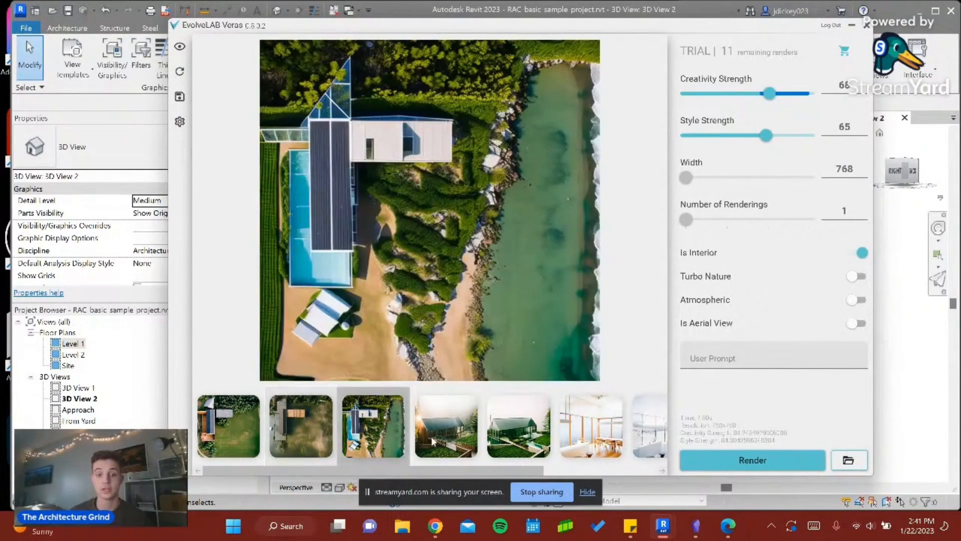
click(471, 433)
click(517, 446)
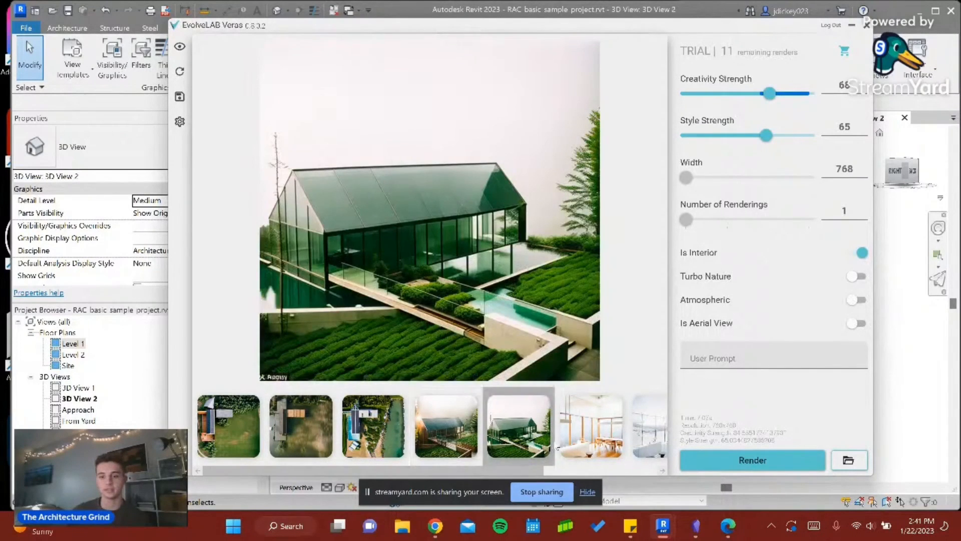
click(591, 430)
click(645, 433)
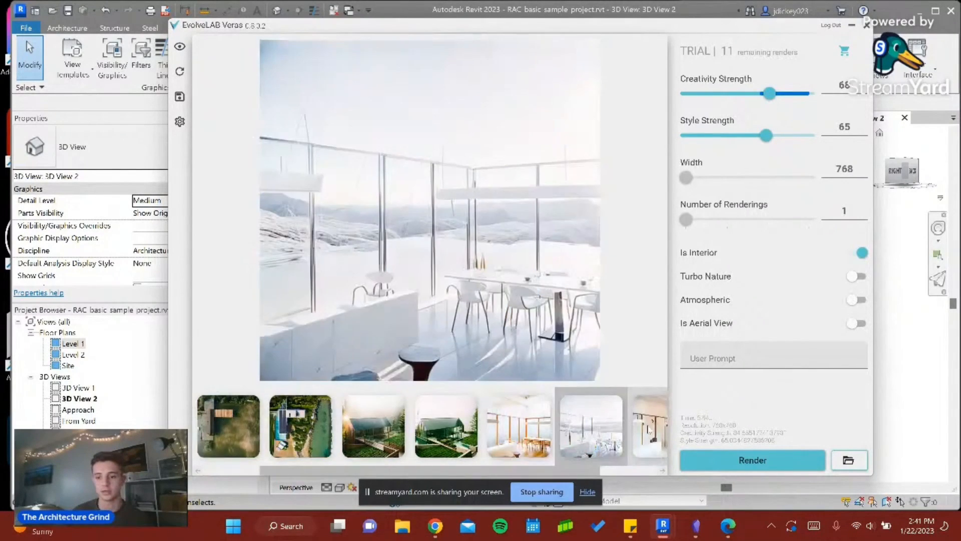
click(647, 429)
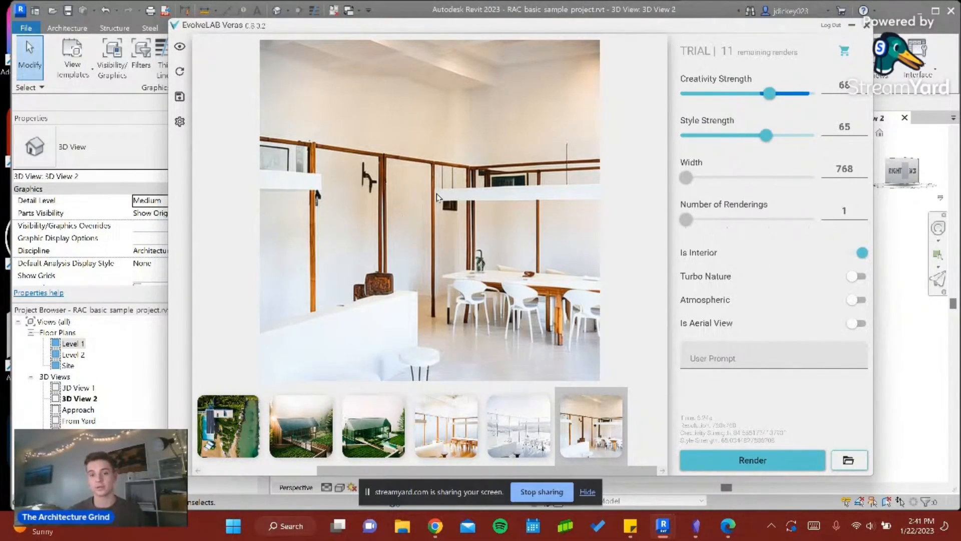
- Render with prompt "fish tank, wooden slat table, fire place, tv on the wall, deer antlers on the wall, dark moody cabiin interior"
click(753, 359)
text(fish tank, wooden slat table, fire place, tv on the wall, bear skin)
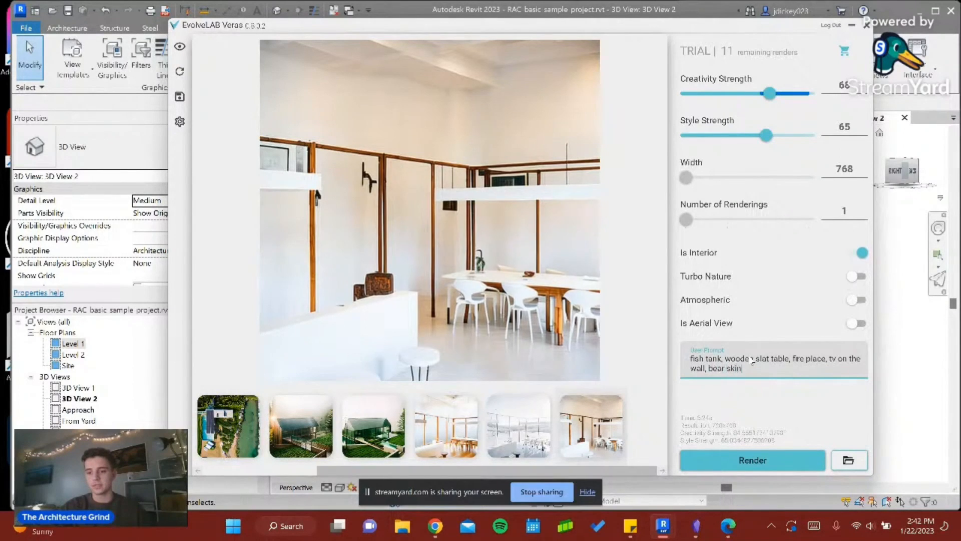
text( on wall)
click(759, 460)
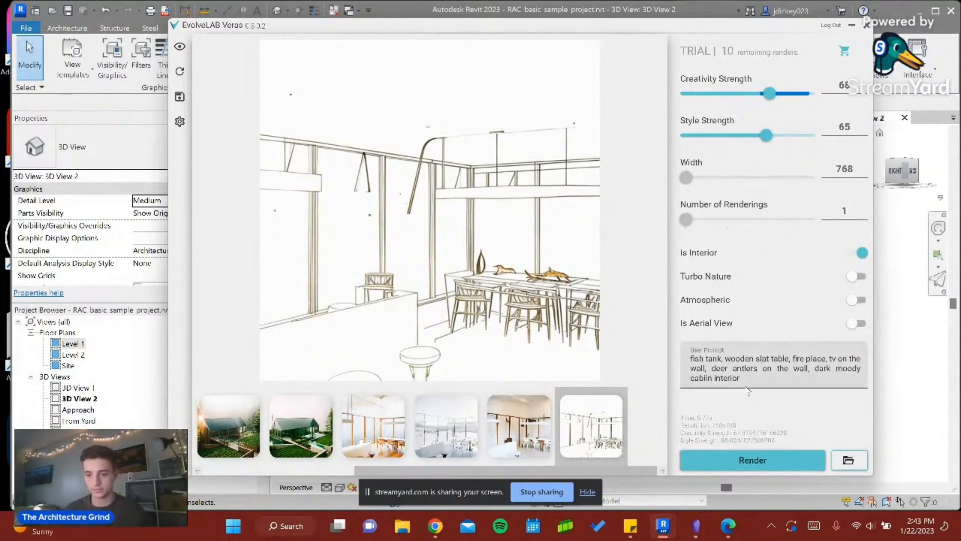
- Set the Style Strength to 100 and the Creativity Strength to 44
drag(766, 135, 811, 136)
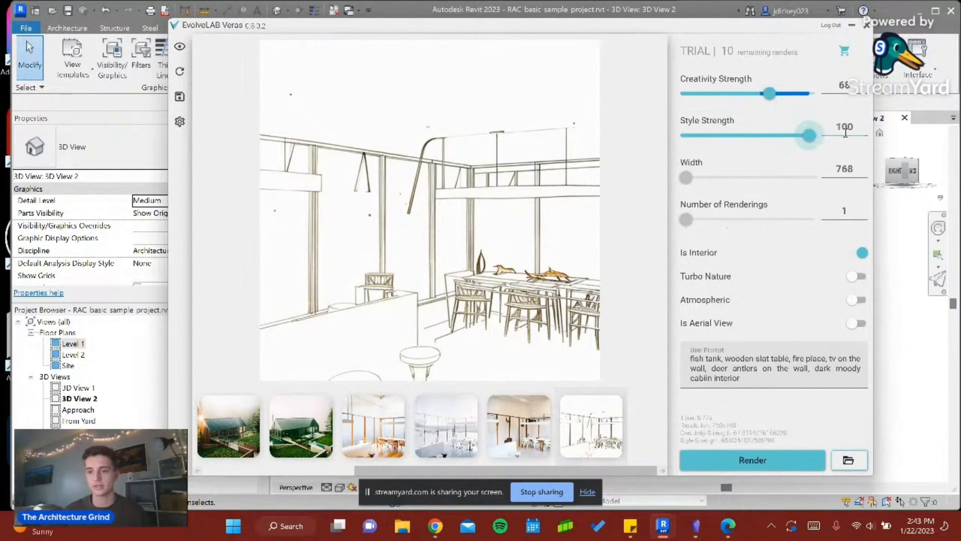
drag(769, 94, 743, 96)
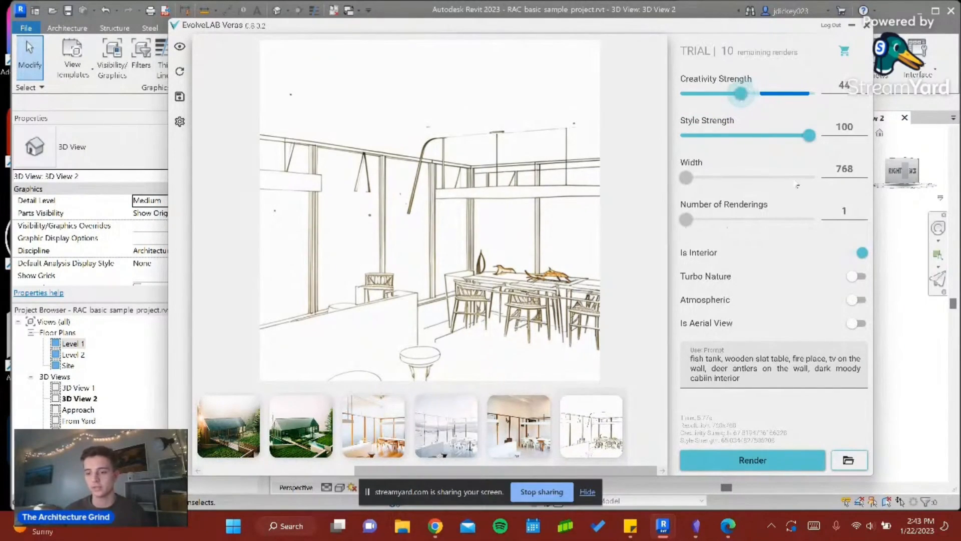
- Rewrite the user prompt as "wooden slat table, deer antlers on the wall, bear skin rug, cabin interior feel,"
click(738, 379)
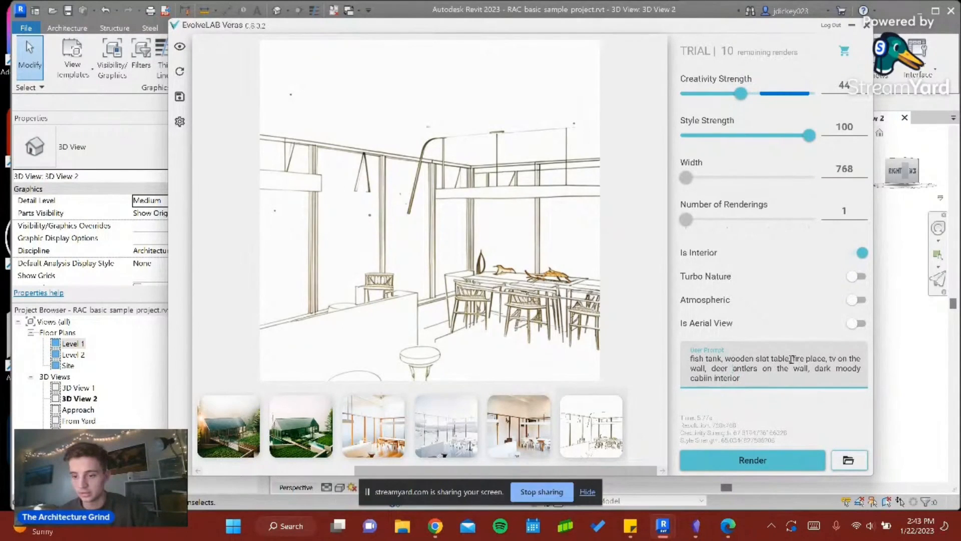
drag(792, 359, 710, 374)
key(BackSpace)
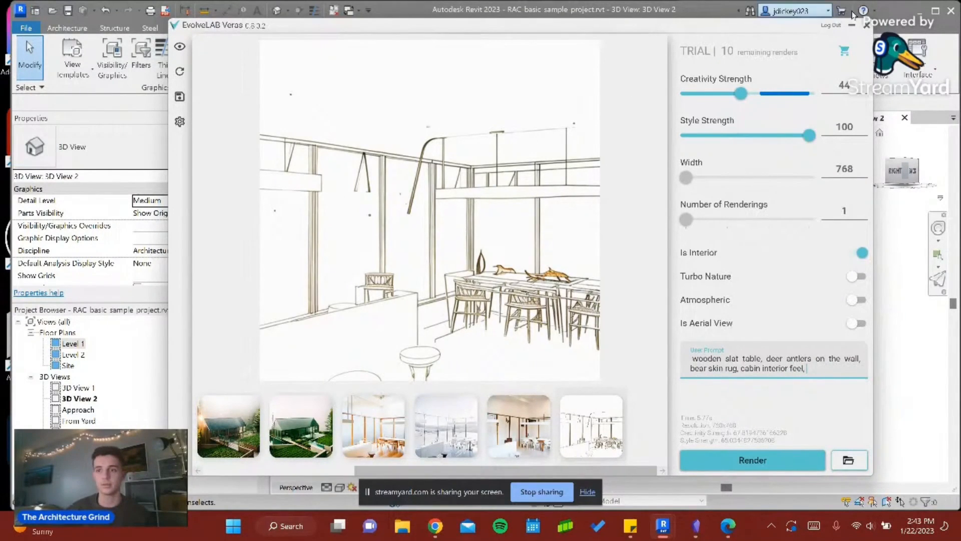
- Change the visual style of 3D View 2 in Revit from line display to coloured surfaces and return to the Veras window
click(852, 27)
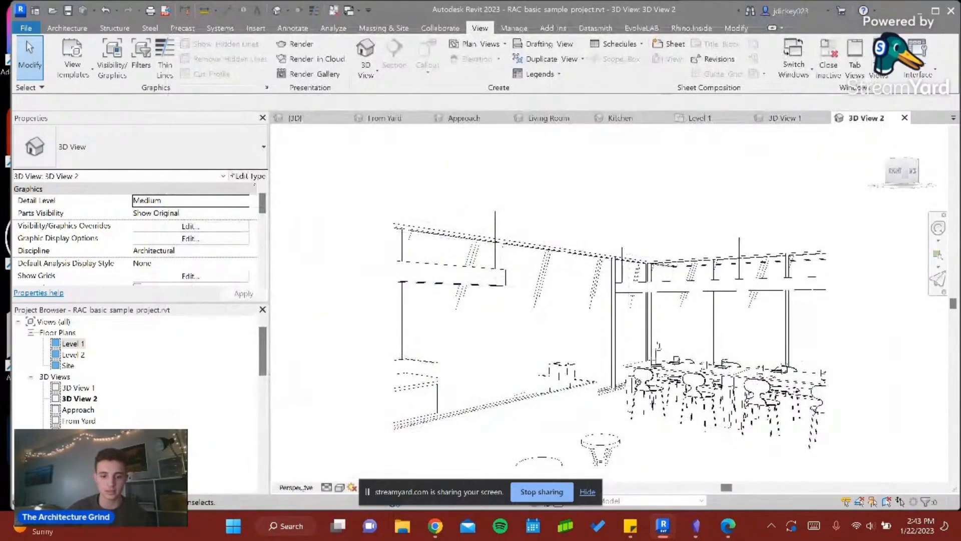
click(339, 486)
click(354, 477)
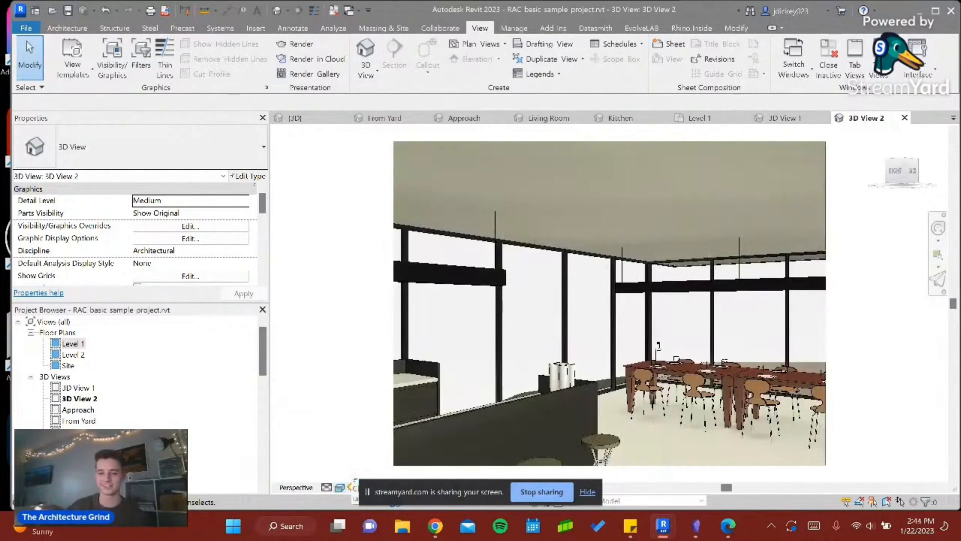
click(664, 527)
click(714, 466)
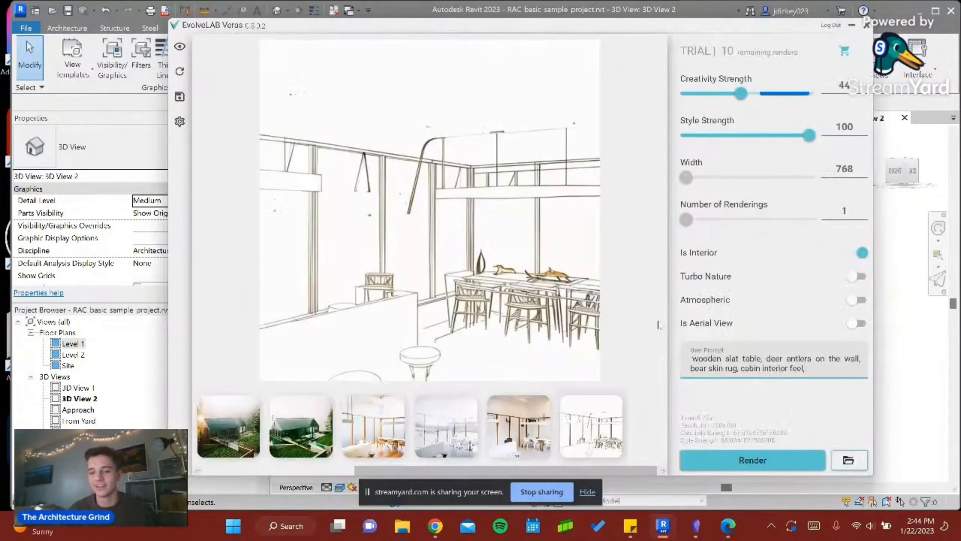
- Remove the prompt's trailing comma and render with Creativity Strength 91 and Style Strength 41
click(818, 370)
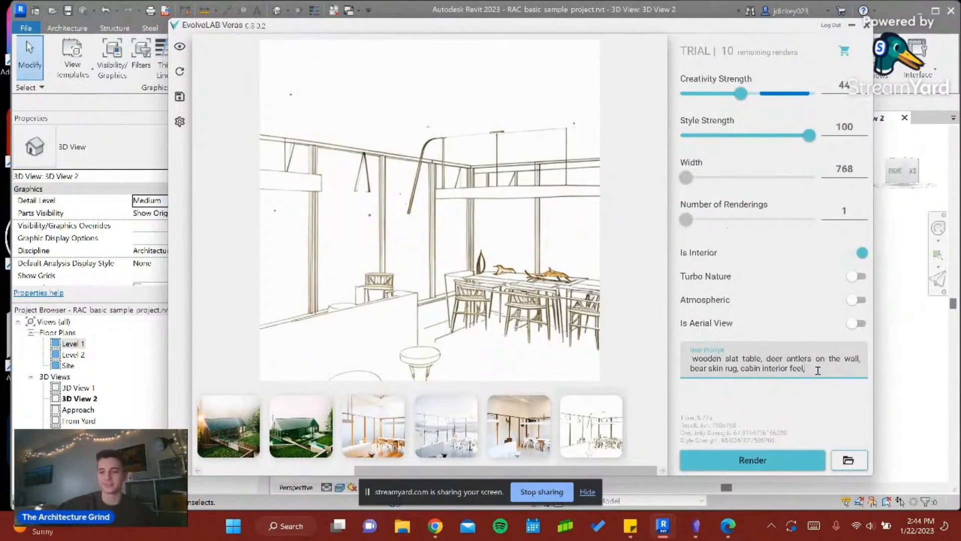
key(BackSpace)
click(786, 93)
drag(808, 135, 737, 135)
drag(787, 93, 799, 93)
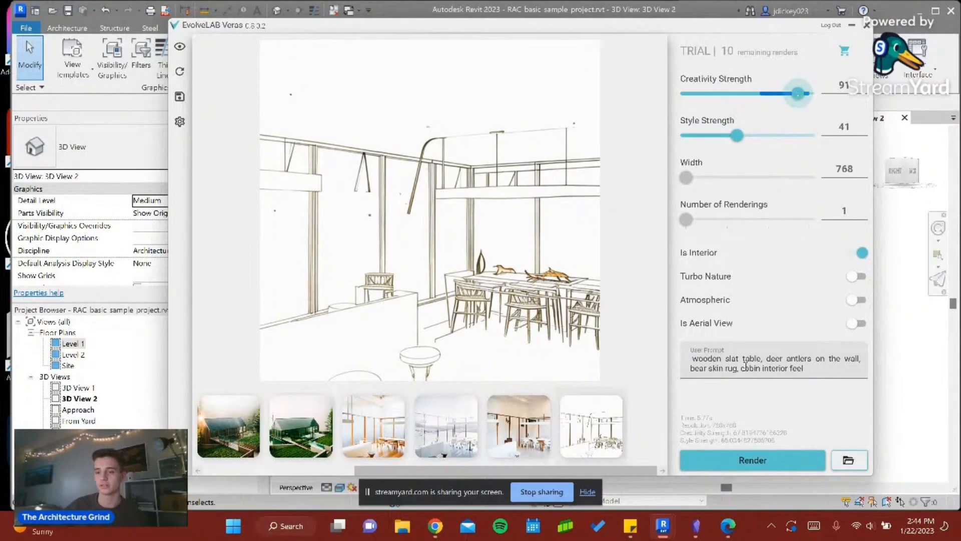
click(780, 460)
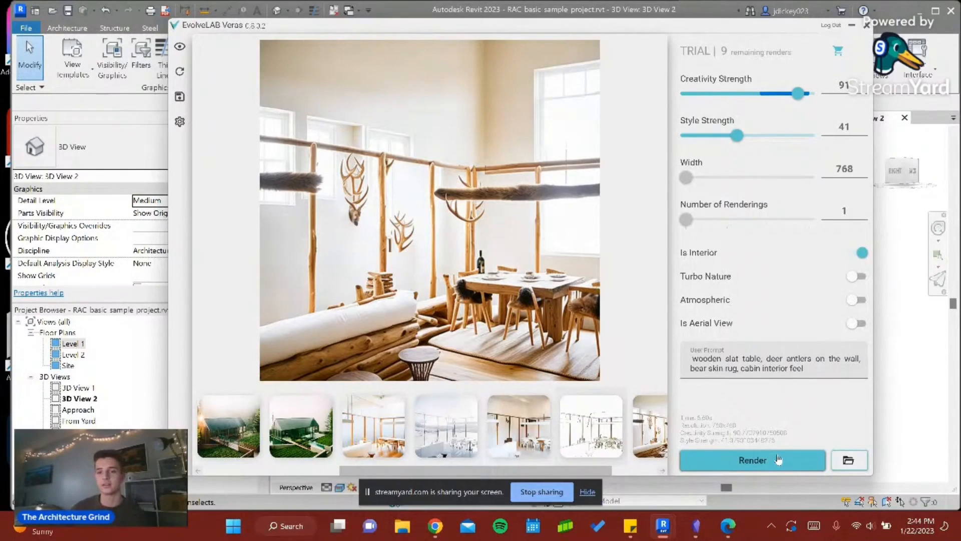
- Render the cabin interior with Style Strength 89, and render it again with Creativity Strength lowered to 42
drag(737, 135, 796, 136)
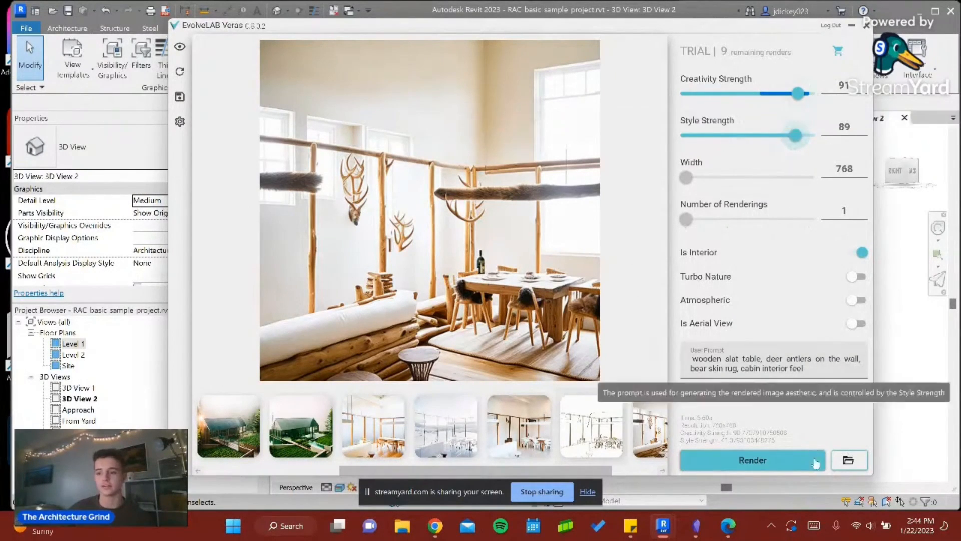
click(793, 461)
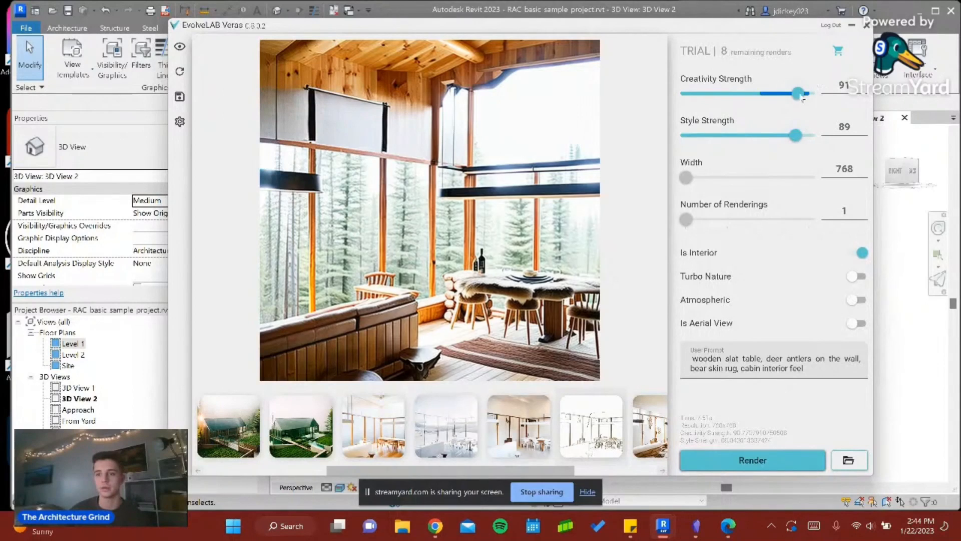
drag(803, 98, 739, 97)
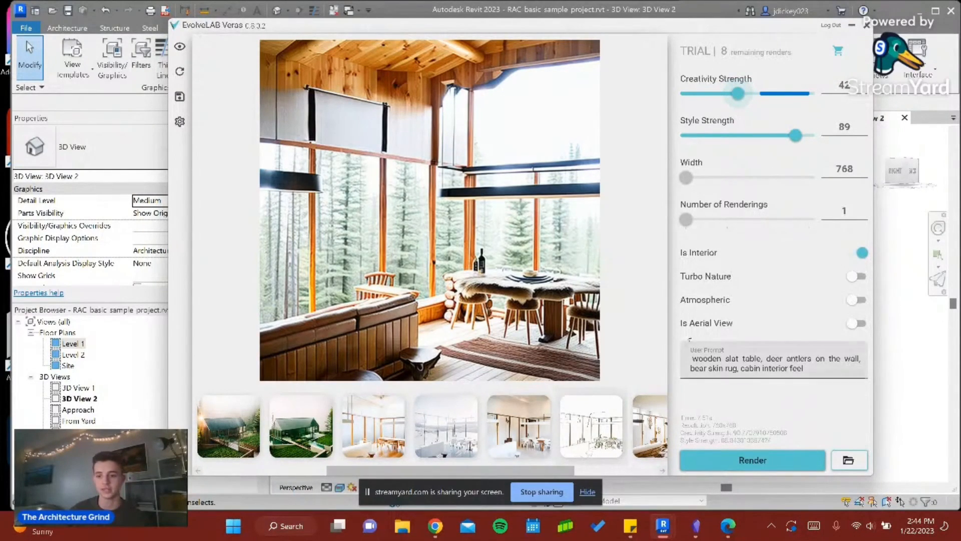
click(789, 469)
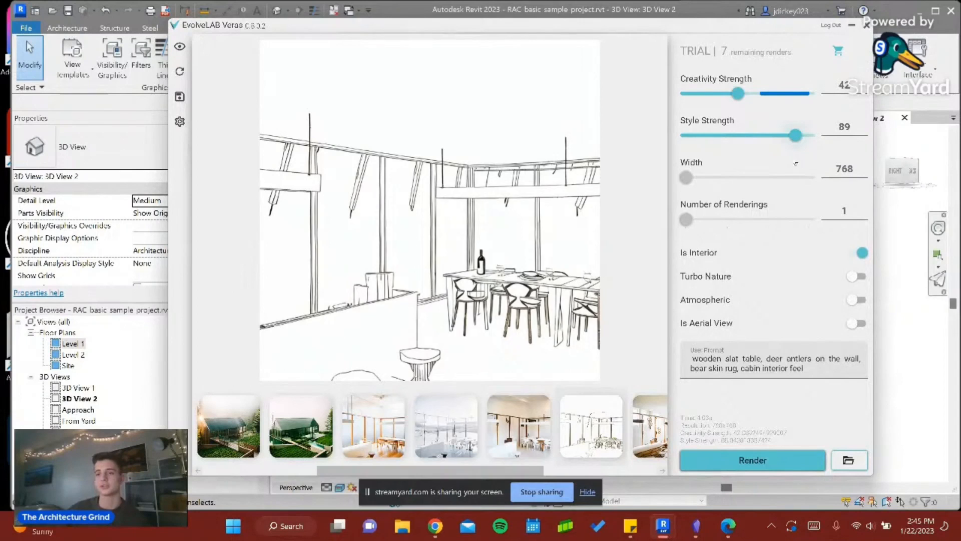
- Minimize the Veras window and look through the open Living Room, Kitchen, From Yard, {3D} and Level 1 views for another camera location
click(851, 29)
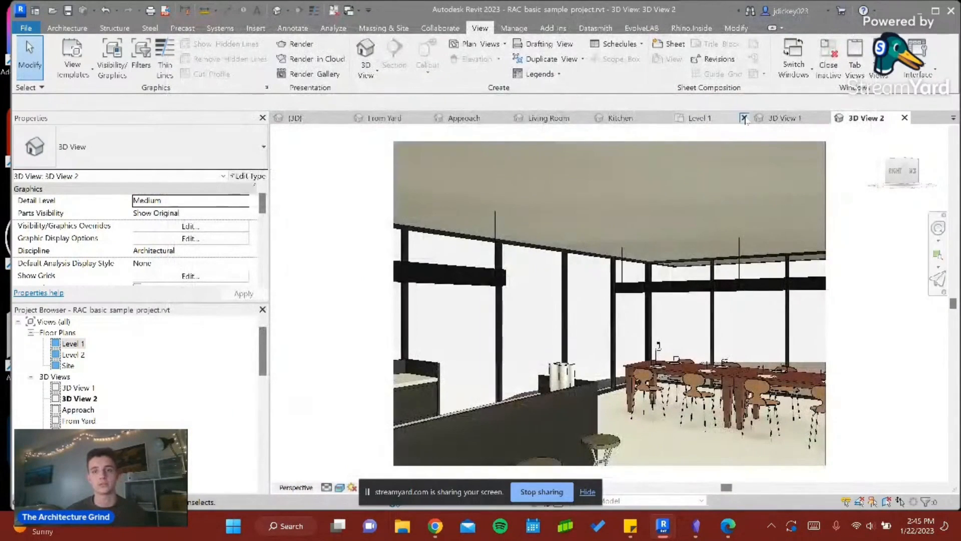
click(549, 117)
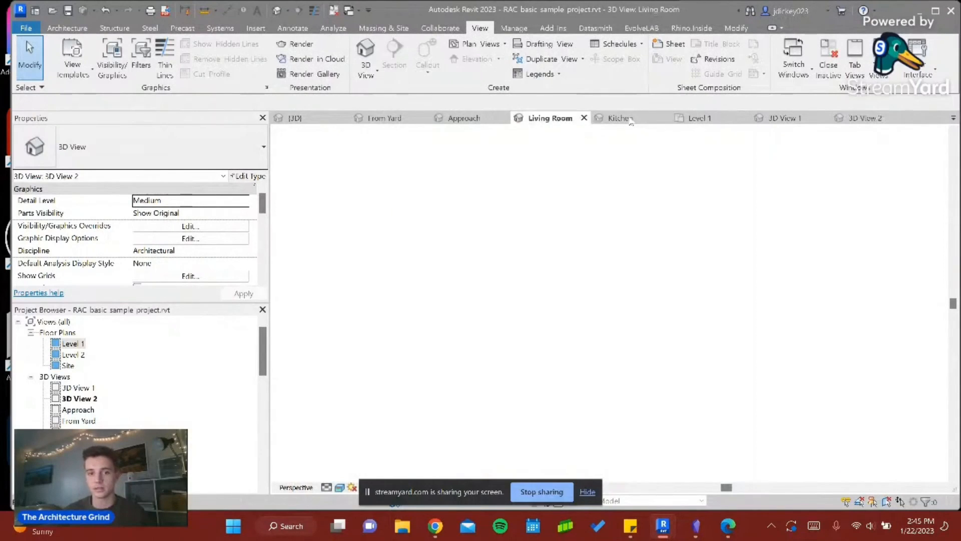
click(629, 119)
click(383, 120)
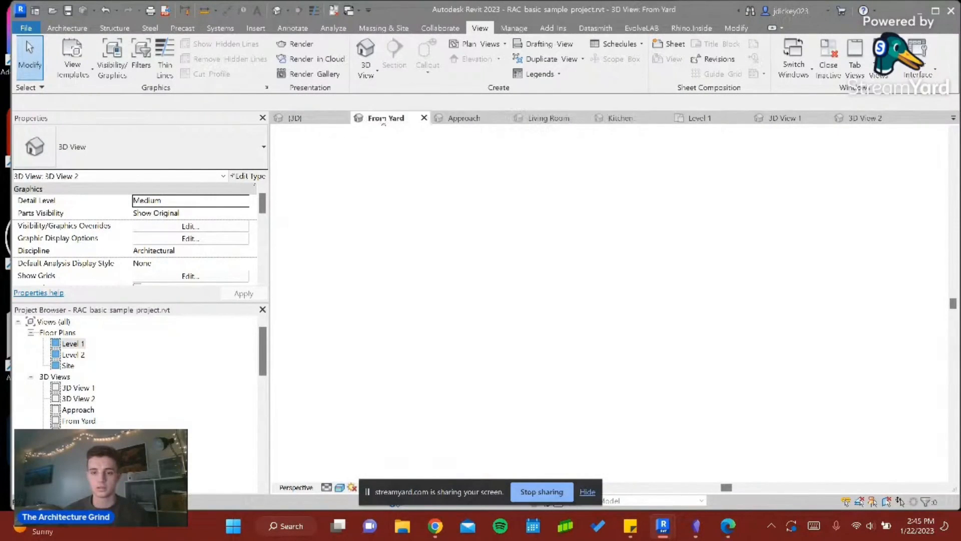
click(321, 120)
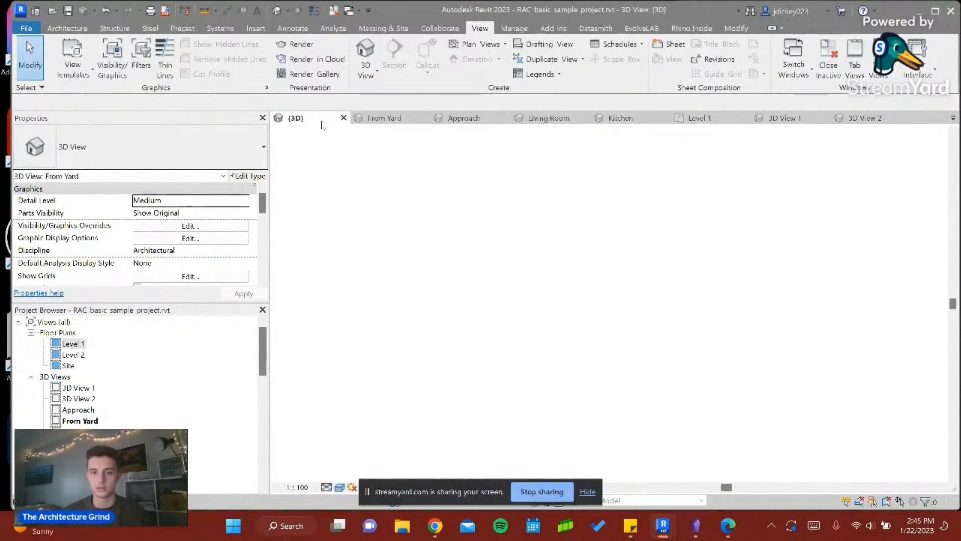
scroll(537, 256, down, 4)
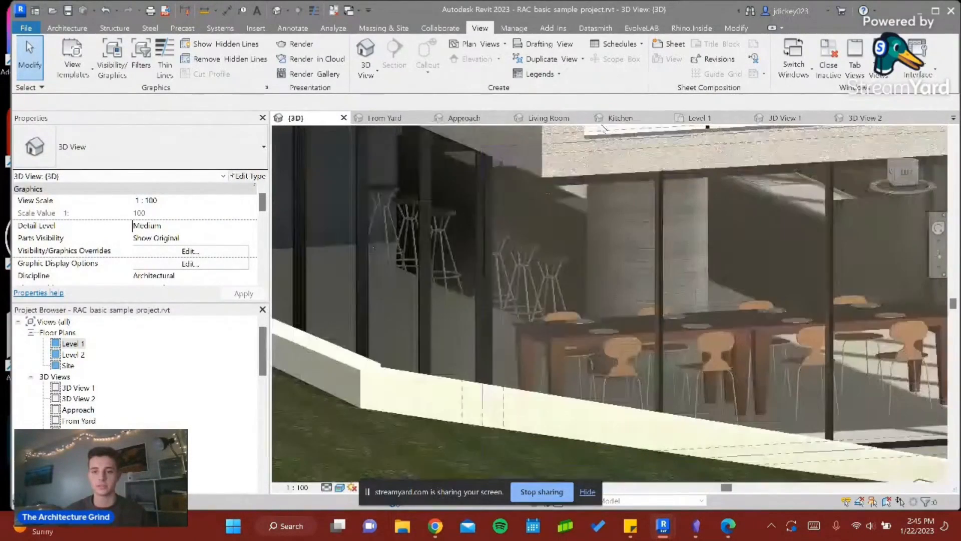
scroll(538, 257, down, 3)
click(699, 118)
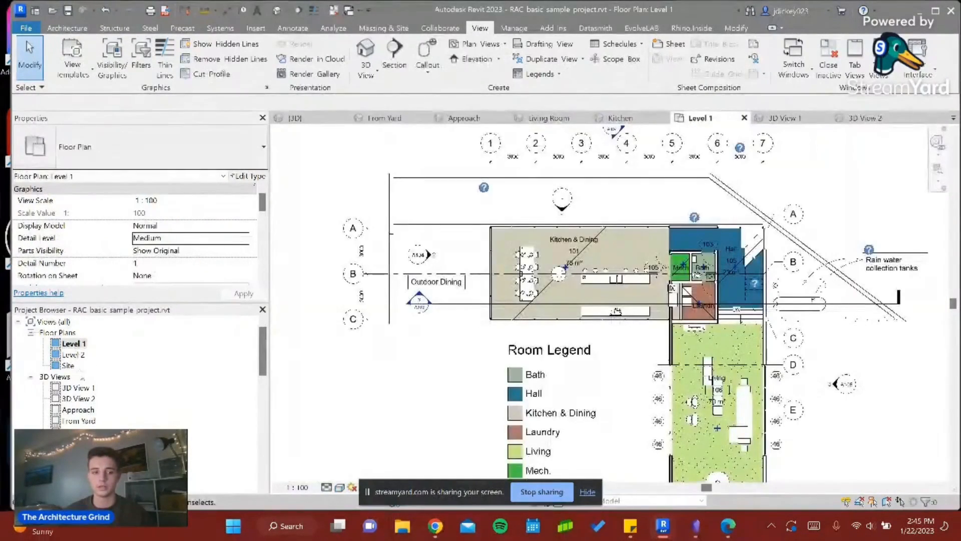
- Create a camera view on the Level 2 plan from the Observation Deck, aimed diagonally across the bedrooms and past the Deck
double_click(73, 355)
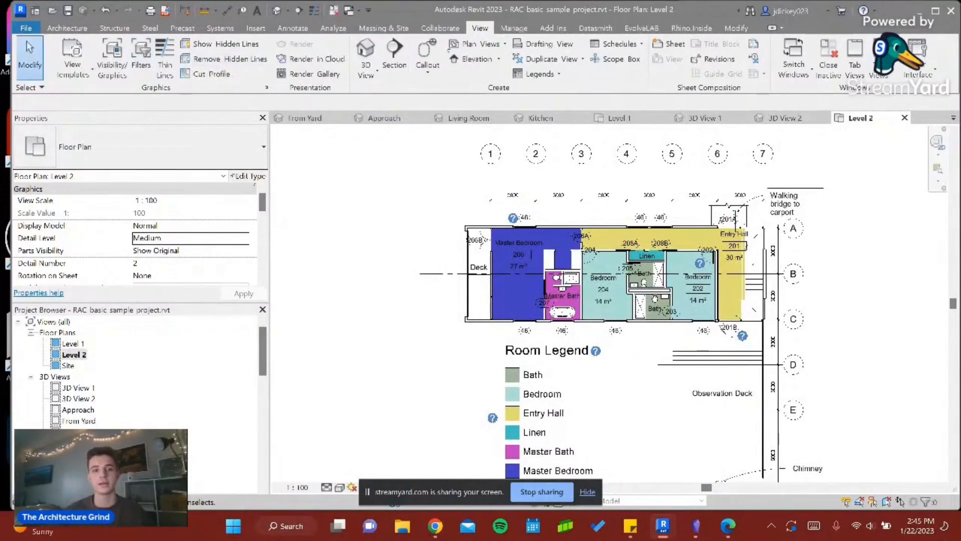
click(377, 71)
click(326, 118)
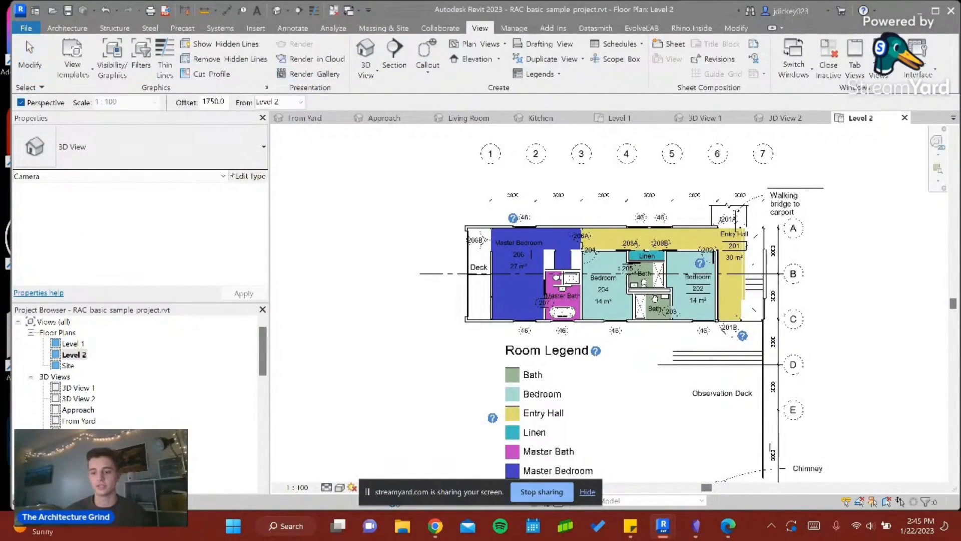
click(746, 459)
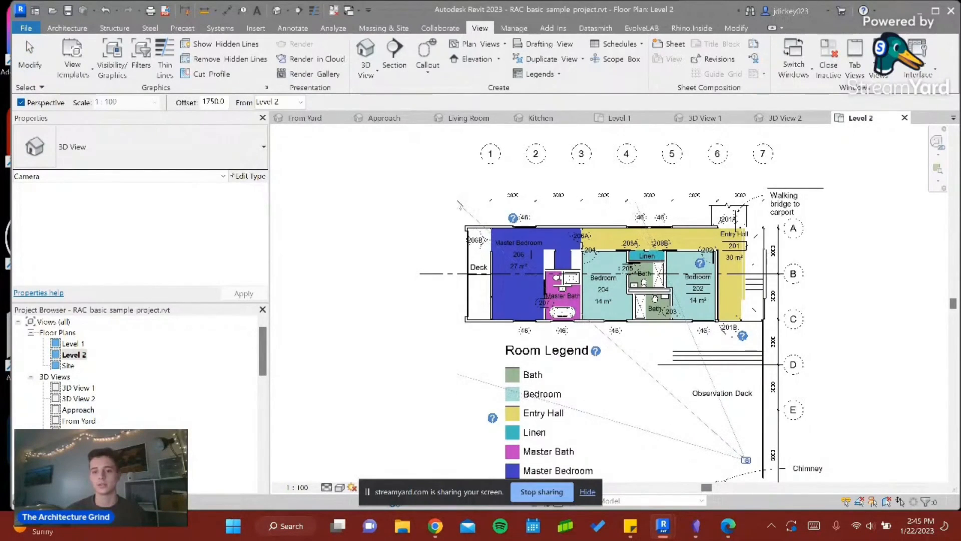
click(447, 183)
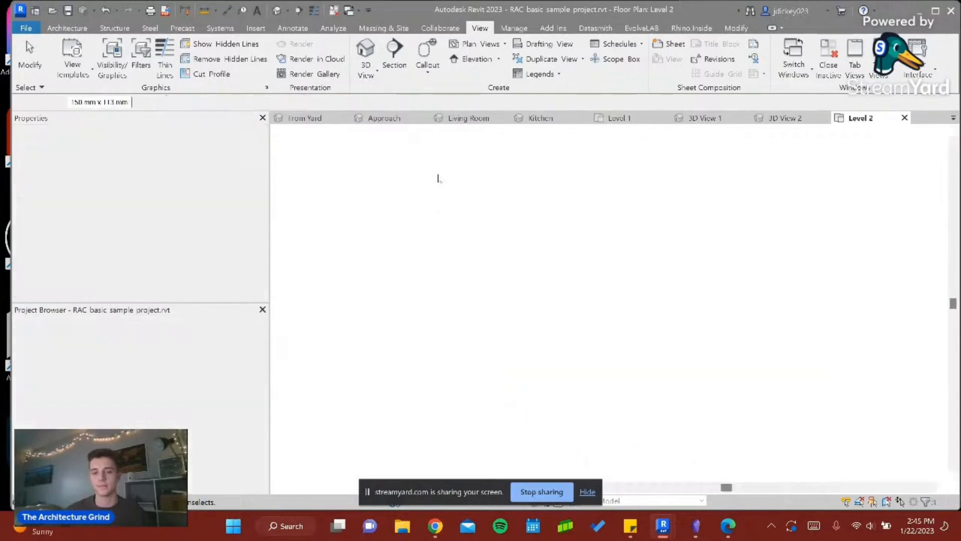
- Set the new camera view to the Realistic visual style and extend its crop region on both sides and slightly at the bottom
click(339, 487)
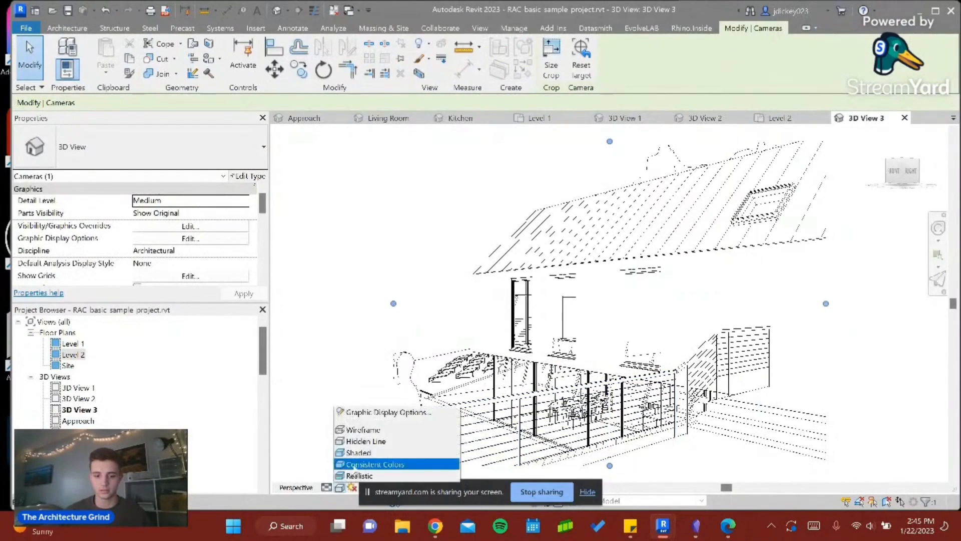
click(355, 464)
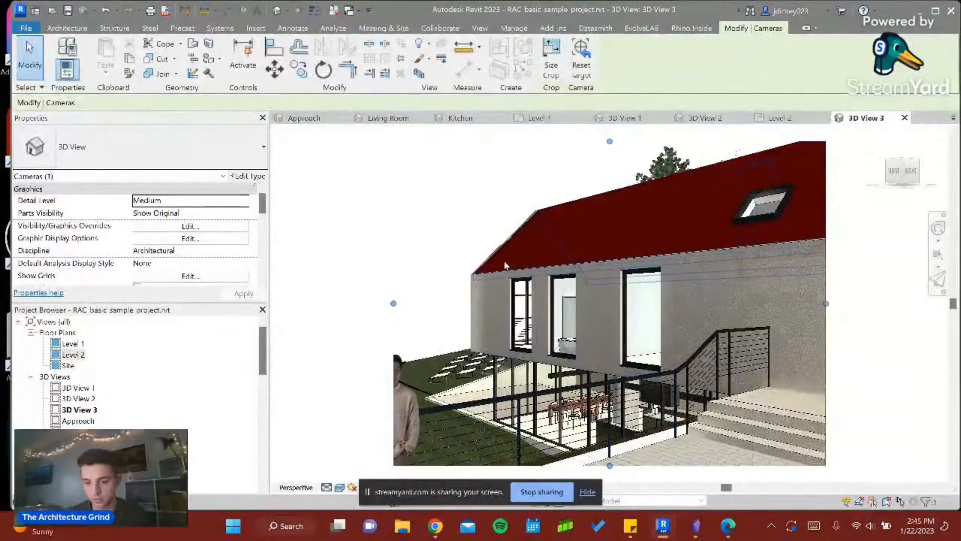
drag(826, 303, 925, 344)
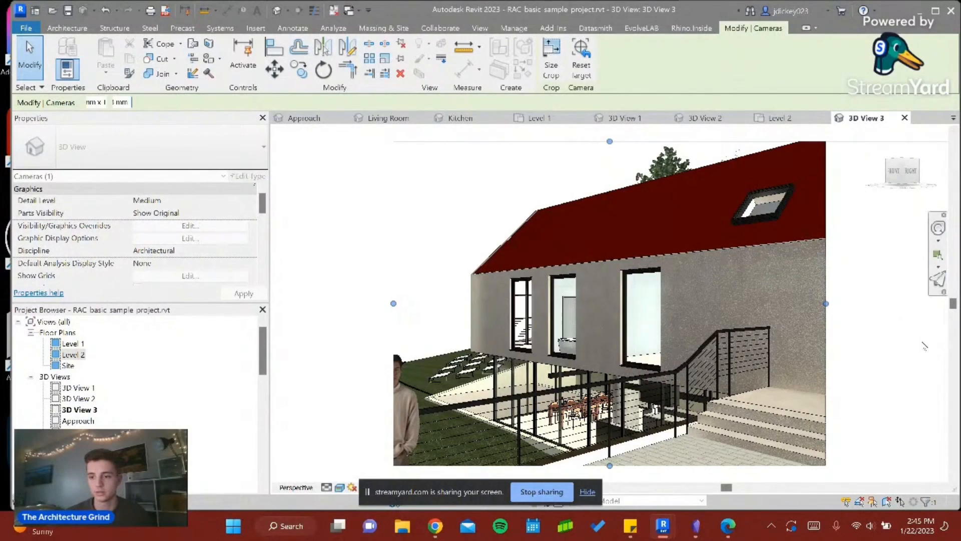
click(902, 305)
click(394, 304)
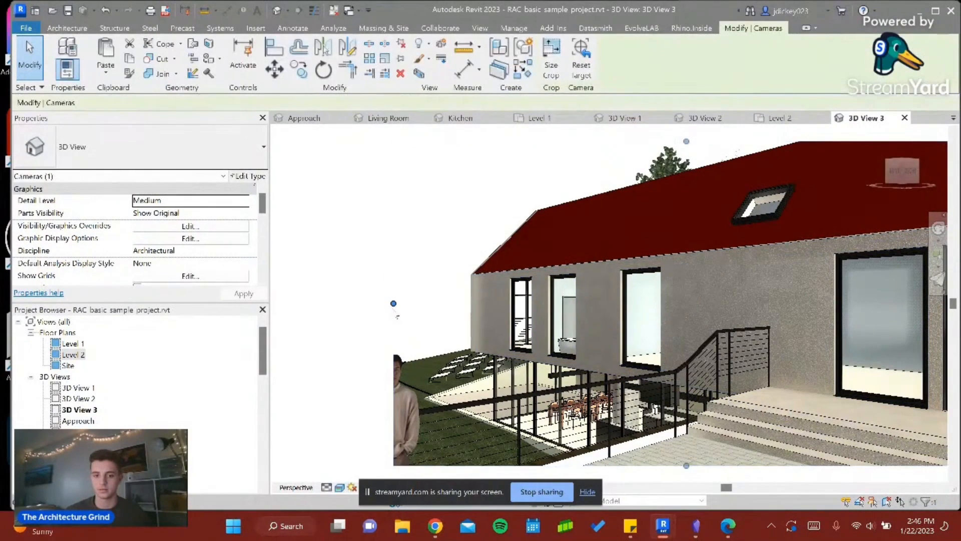
drag(394, 303, 275, 298)
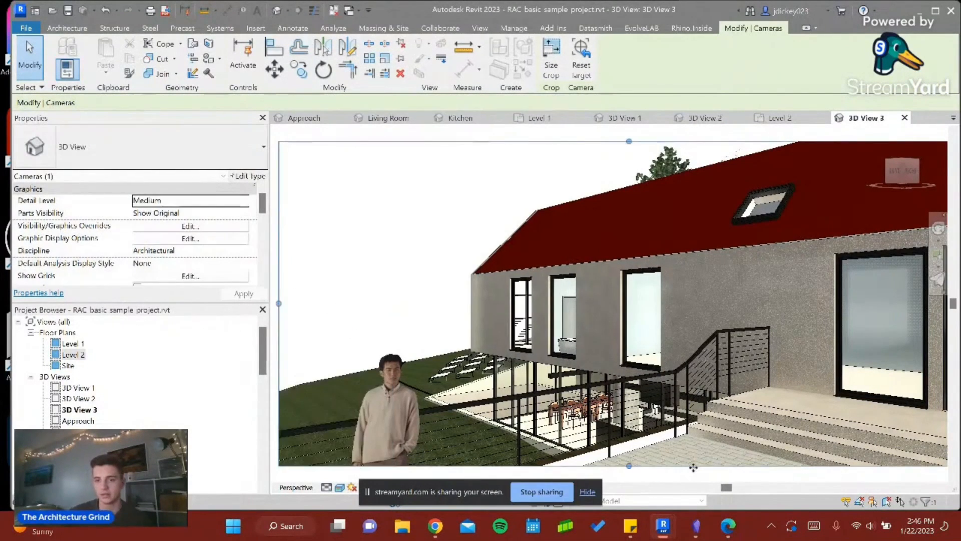
mouse_move(629, 466)
mouse_down()
mouse_move(634, 485)
mouse_move(638, 477)
mouse_up()
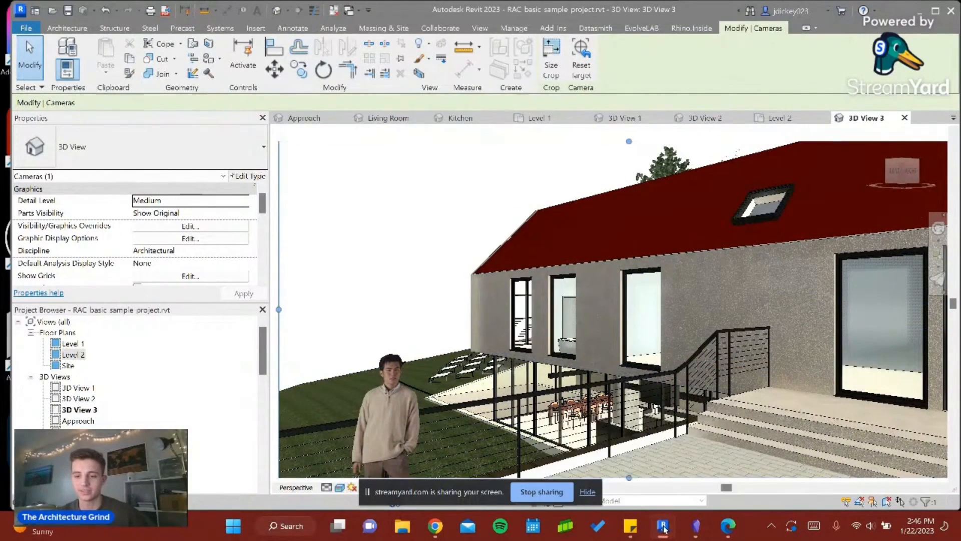
- Return to the Veras window, clear the cabin interior prompt and refresh the preview with the current 3D view
mouse_move(663, 526)
click(731, 460)
click(818, 369)
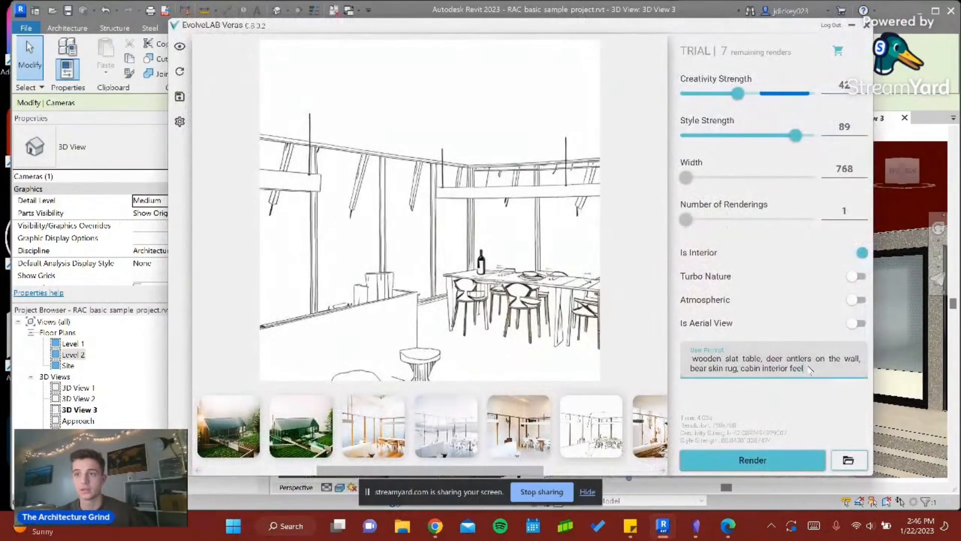
key(ctrl+a)
key(BackSpace)
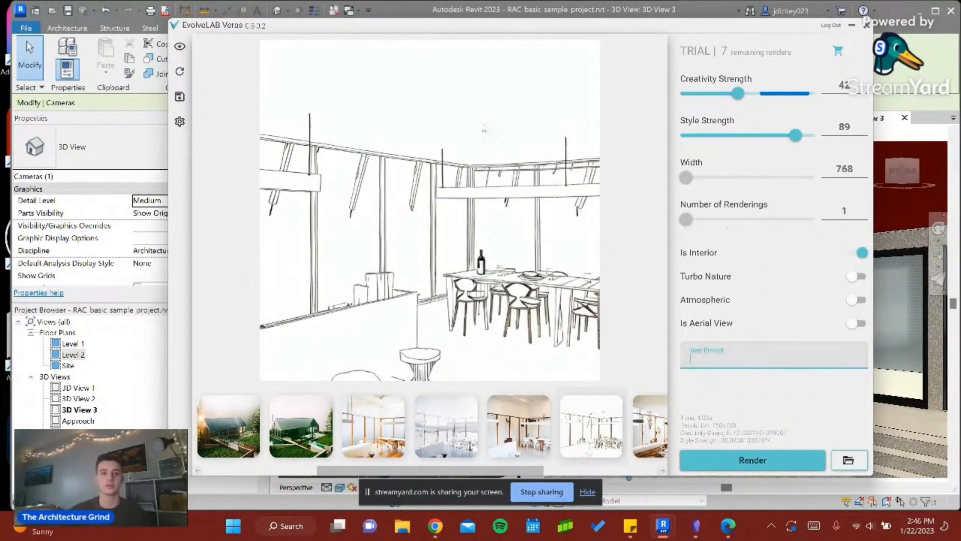
click(179, 71)
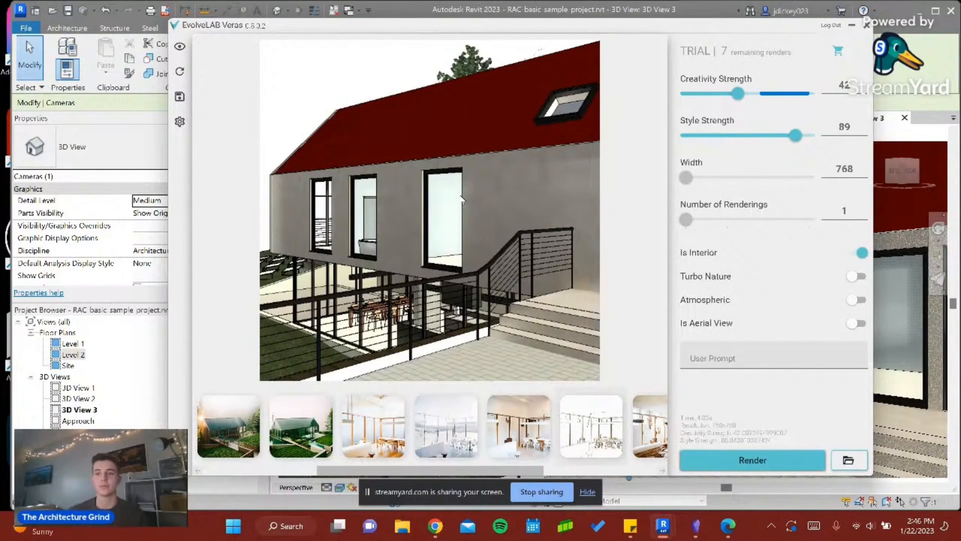
- Set Creativity Strength and Style Strength to 100, turn off Is Interior and turn on Turbo Nature
drag(734, 96, 834, 98)
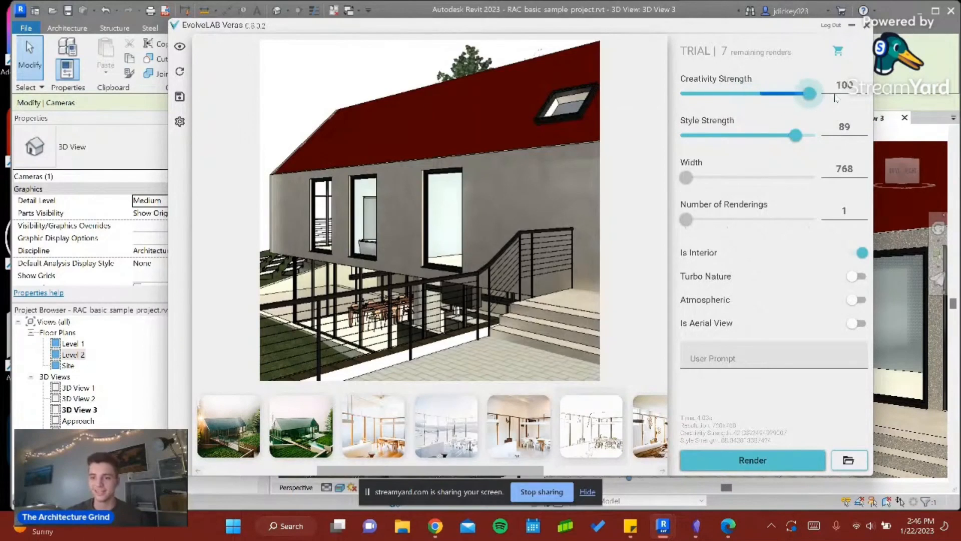
drag(797, 136, 821, 136)
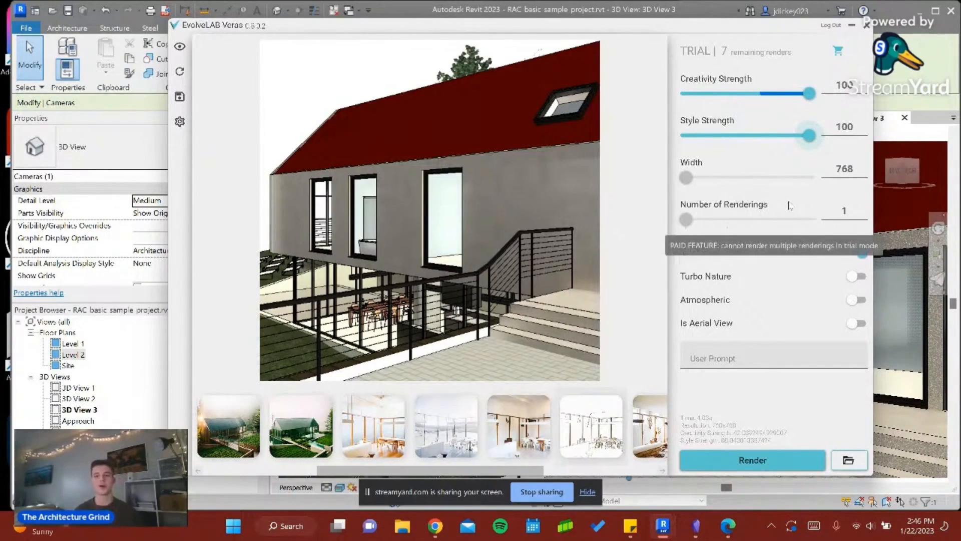
click(862, 253)
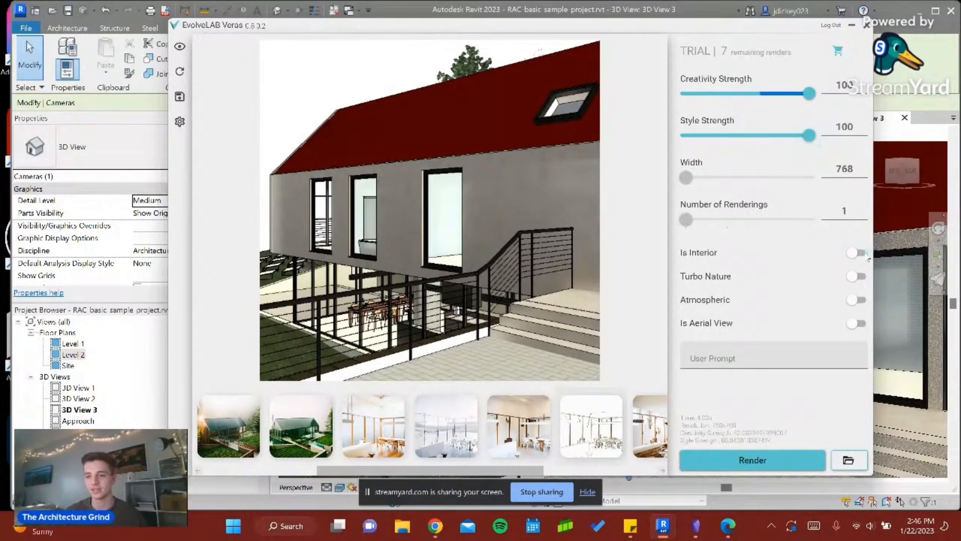
click(859, 278)
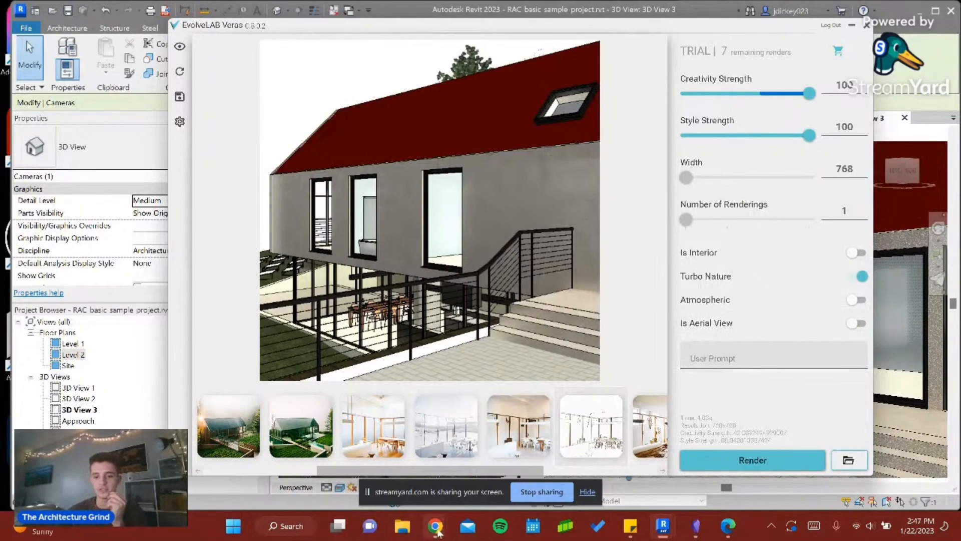
mouse_move(438, 530)
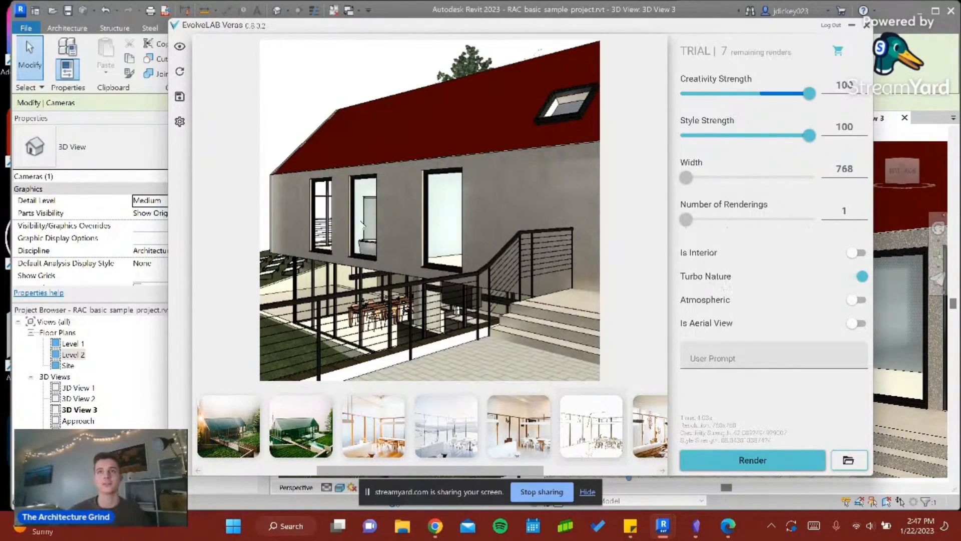
- Enter the prompt "flower wall, cement limewash material, with glass roof, pool in the foreground, in the fall"
click(720, 360)
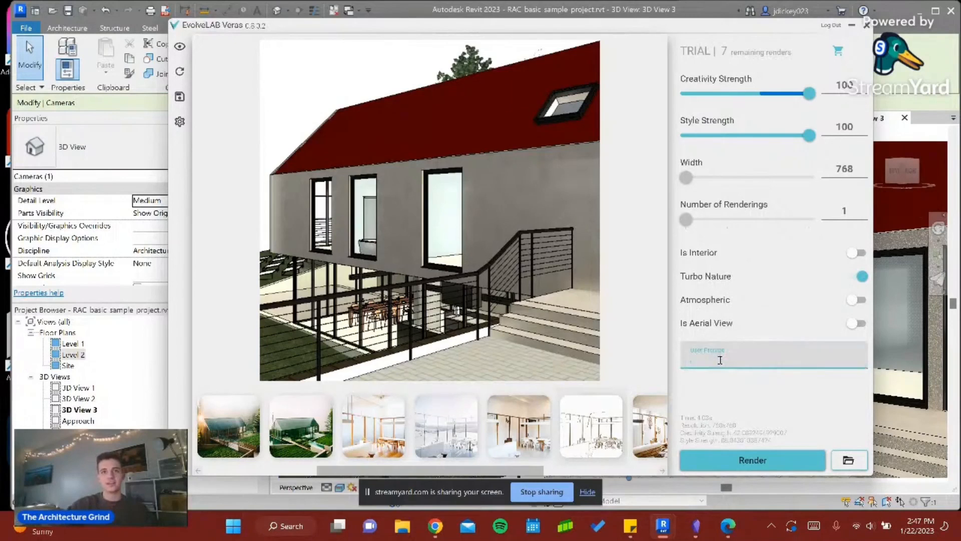
text(flower wall, cement limewash material)
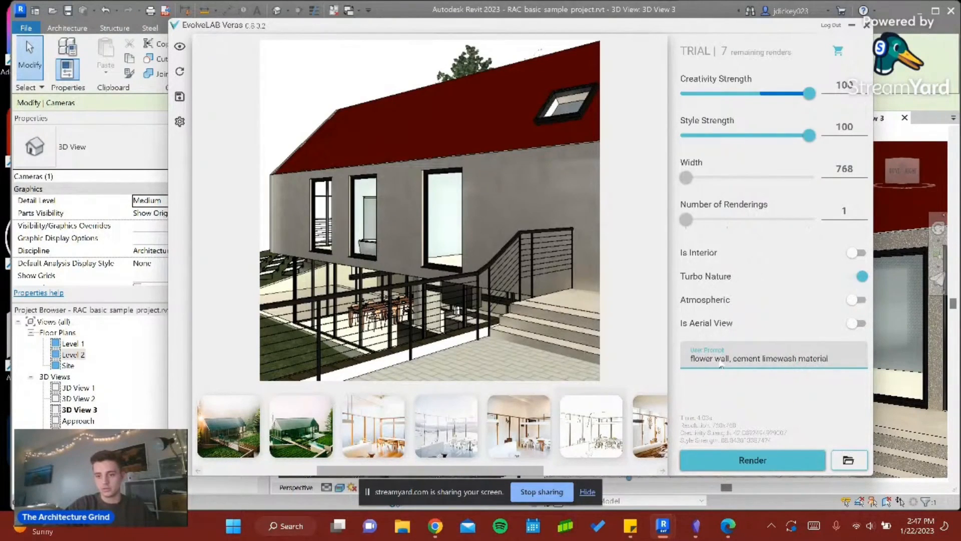
text(, wti)
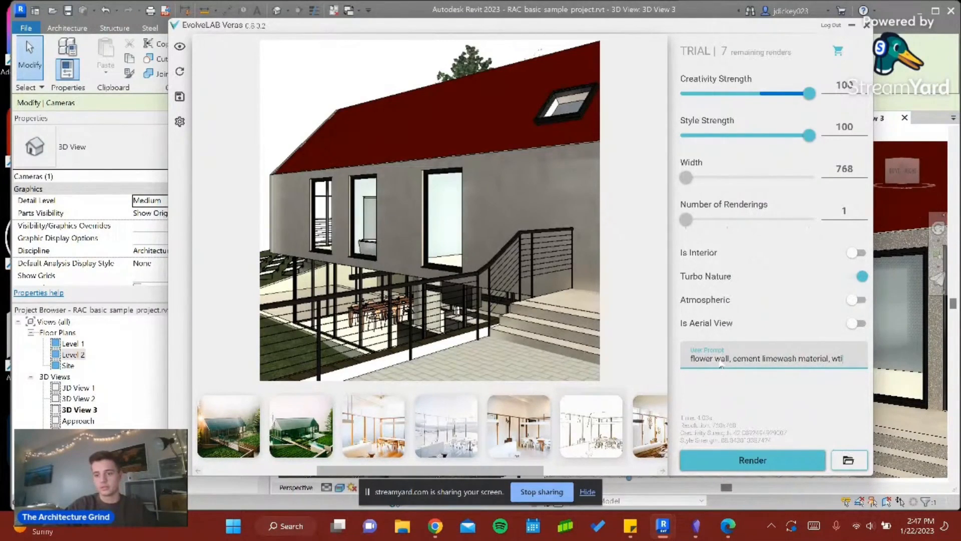
key(BackSpace)
key(BackSpace)
text(ith glass roof, pool)
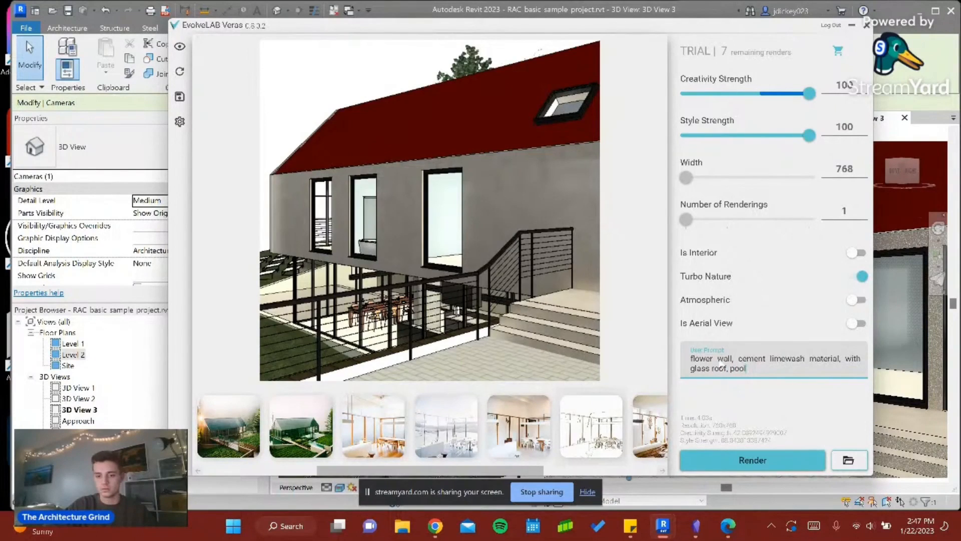
text(the fo)
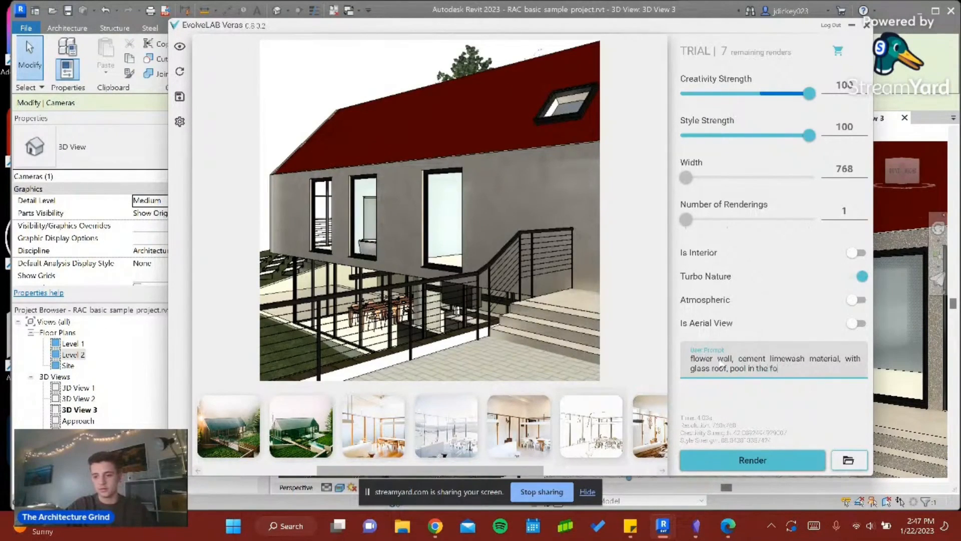
text(reground)
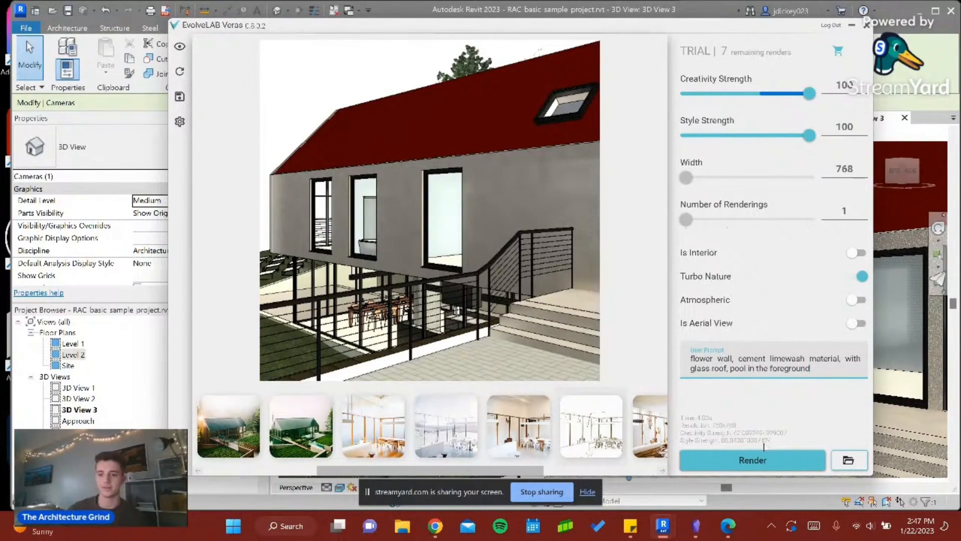
click(823, 374)
text(, in the)
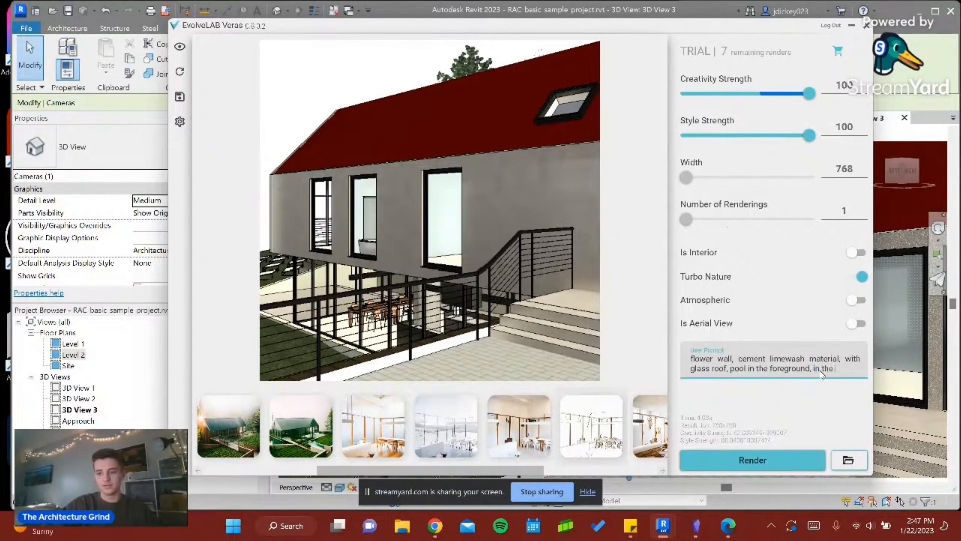
text( fall)
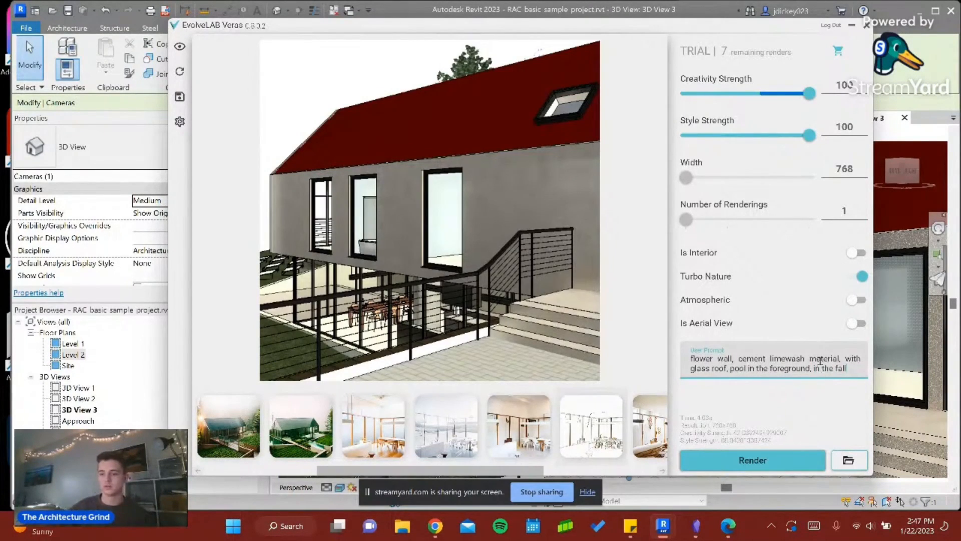
drag(833, 372, 811, 374)
key(BackSpace)
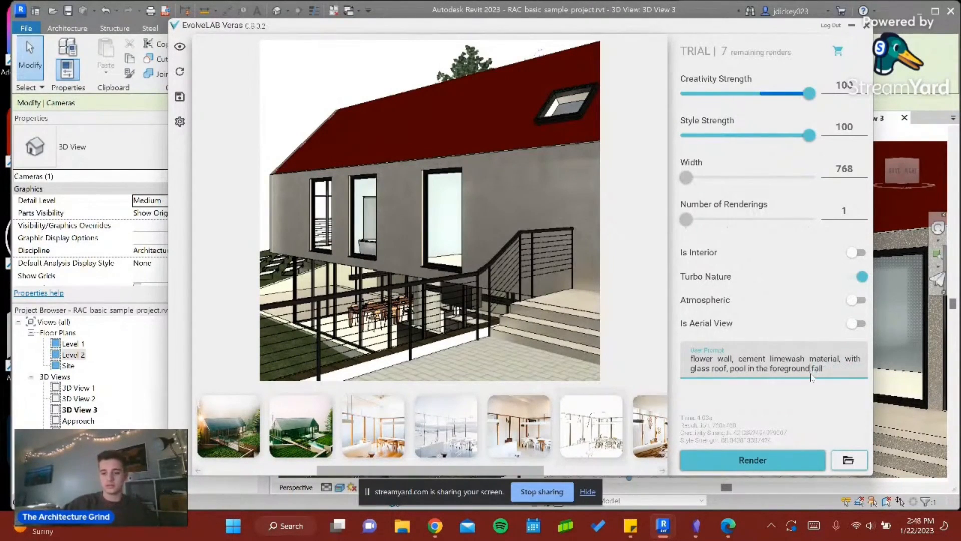
text(and)
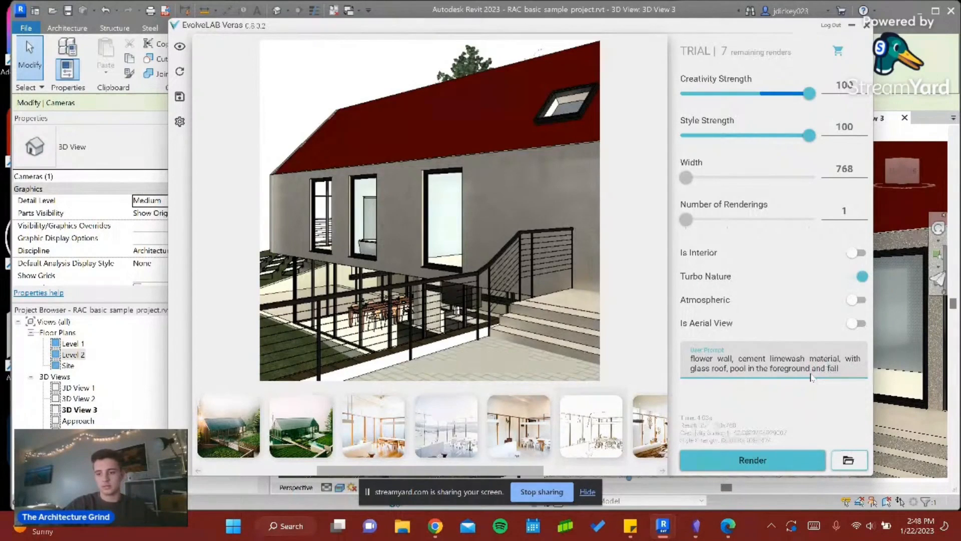
key(BackSpace)
key(BackSpace)
key(BackSpace)
text(int)
key(BackSpace)
text(the f)
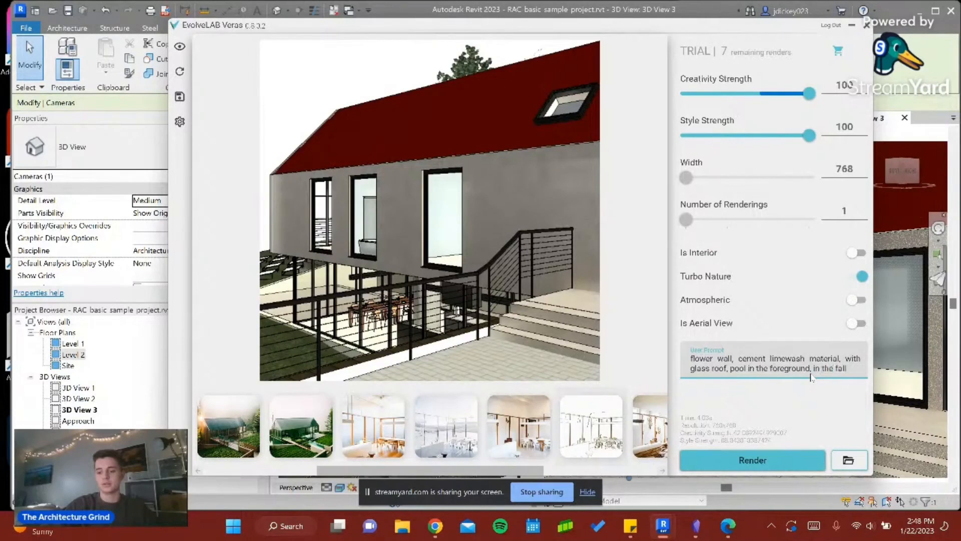
text(a)
- Change the prompt's season to "in the spring season" and render the view
key(BackSpace)
key(BackSpace)
key(BackSpace)
key(BackSpace)
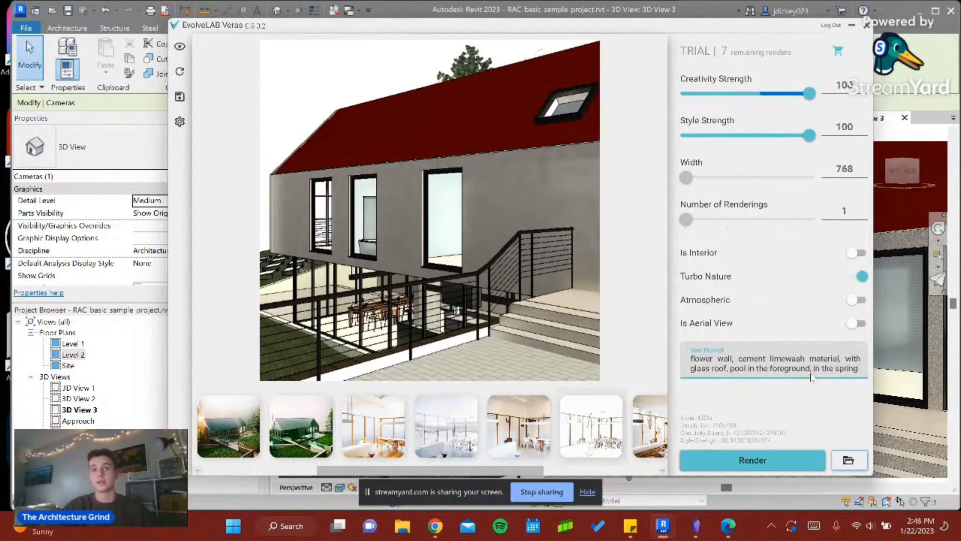
text(sea)
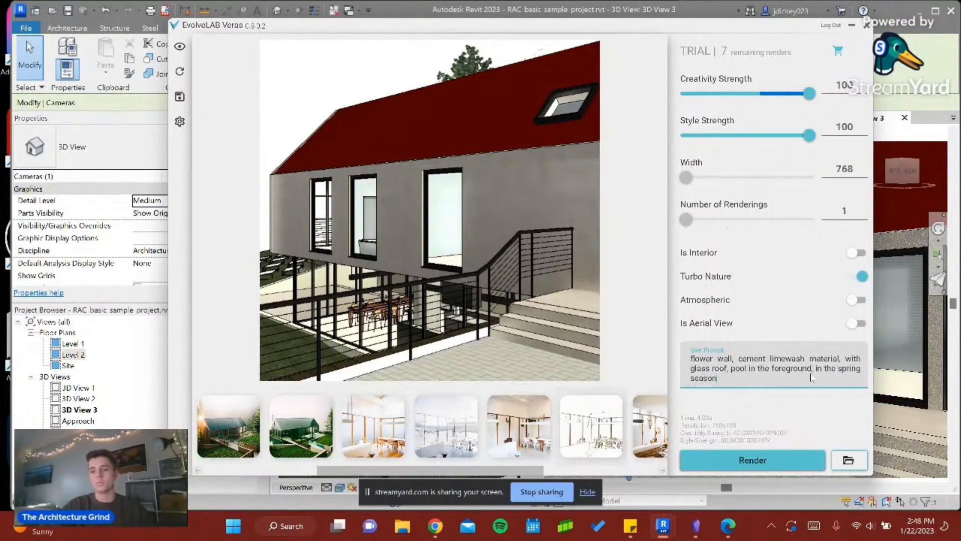
text(son)
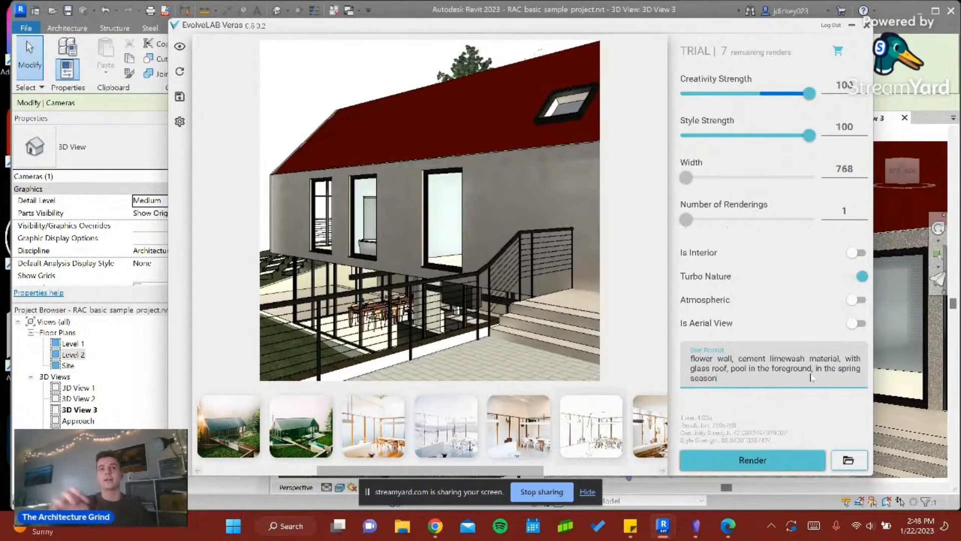
click(772, 460)
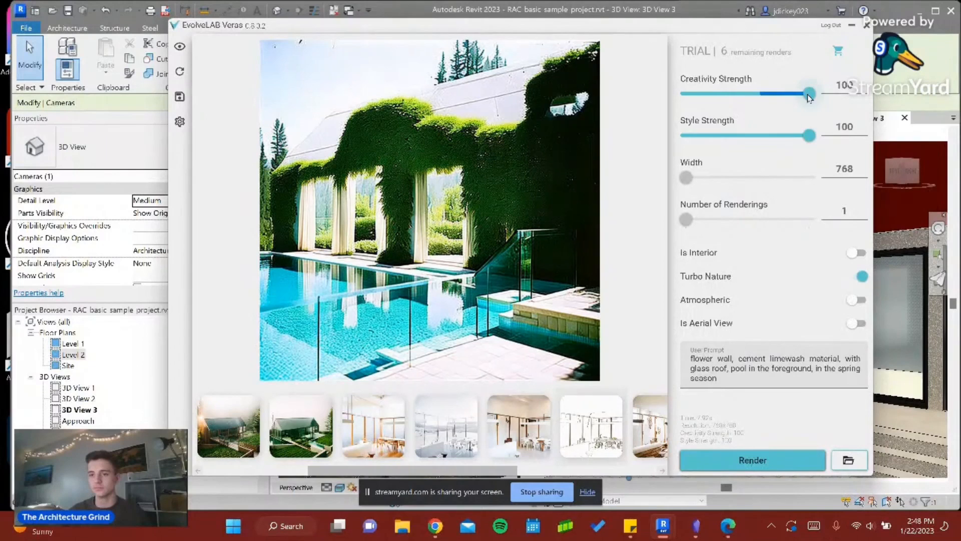
- Set Creativity Strength to 87 and Style Strength to 79, and shorten the prompt to "flower wall, flowers all over"
drag(807, 95, 794, 96)
drag(809, 136, 785, 147)
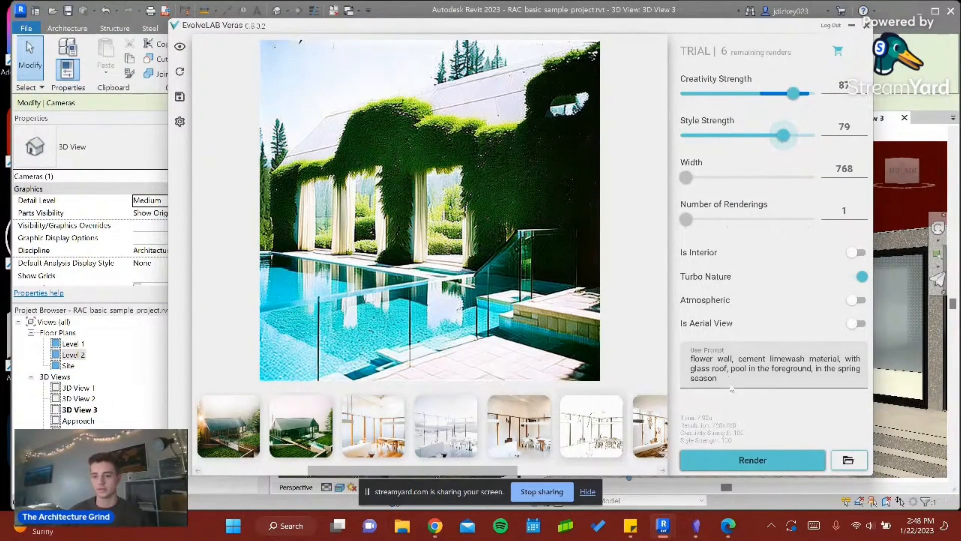
click(735, 359)
drag(735, 359, 814, 385)
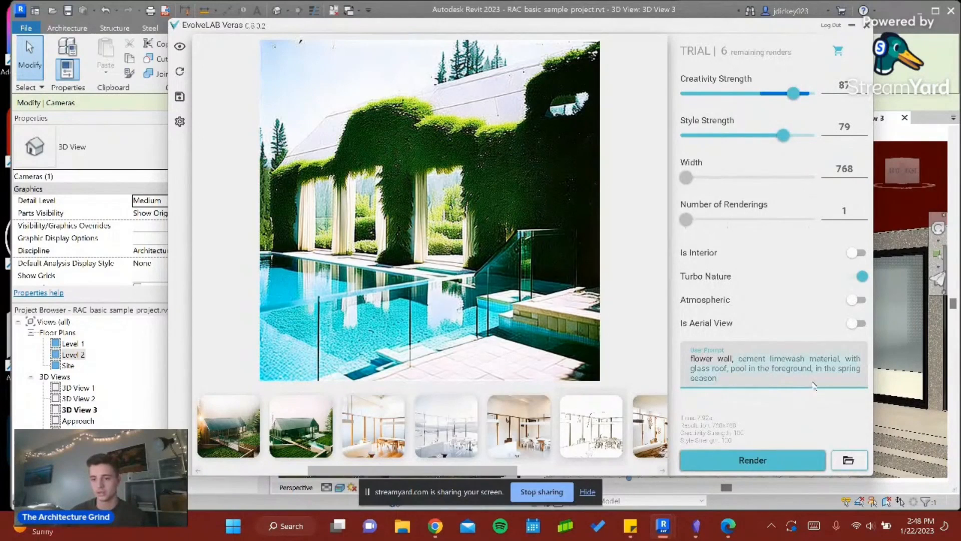
key(BackSpace)
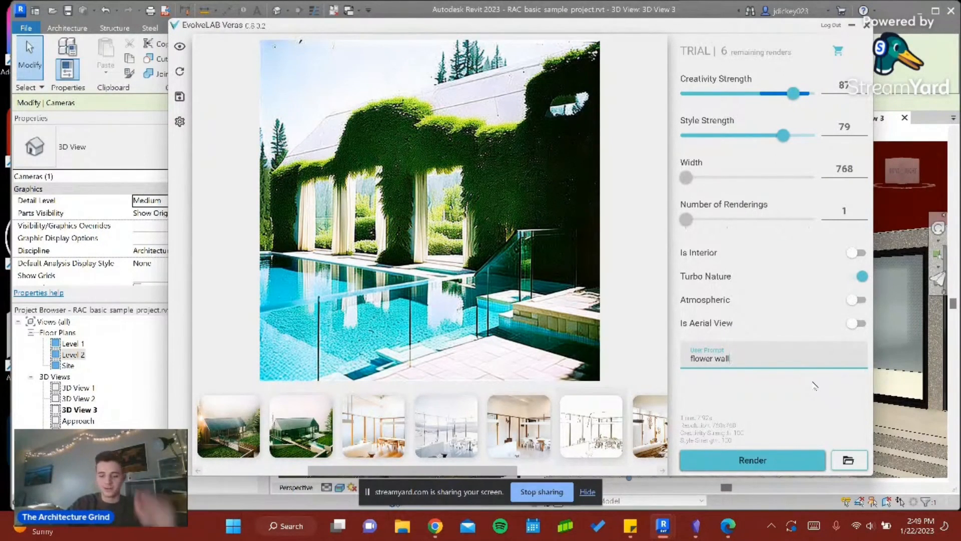
text(flow)
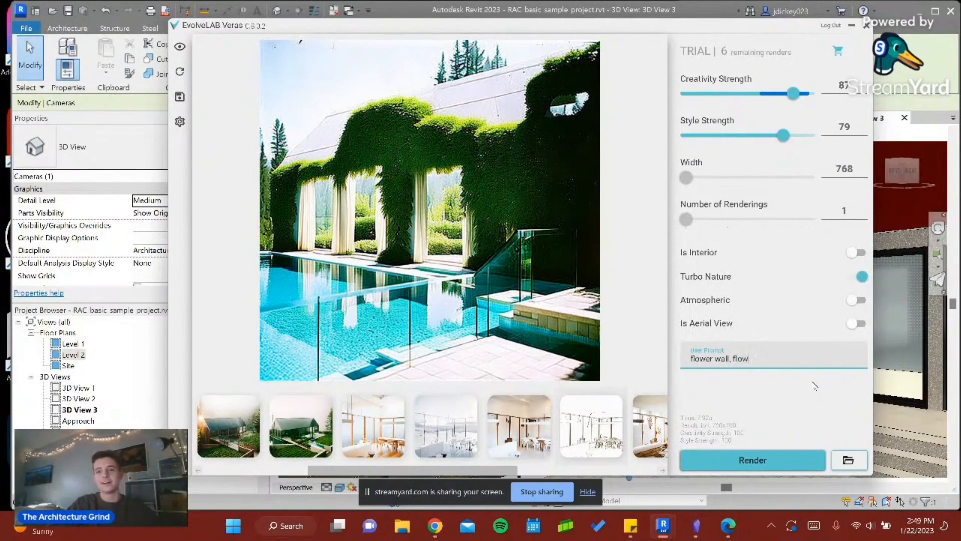
text(ers all over)
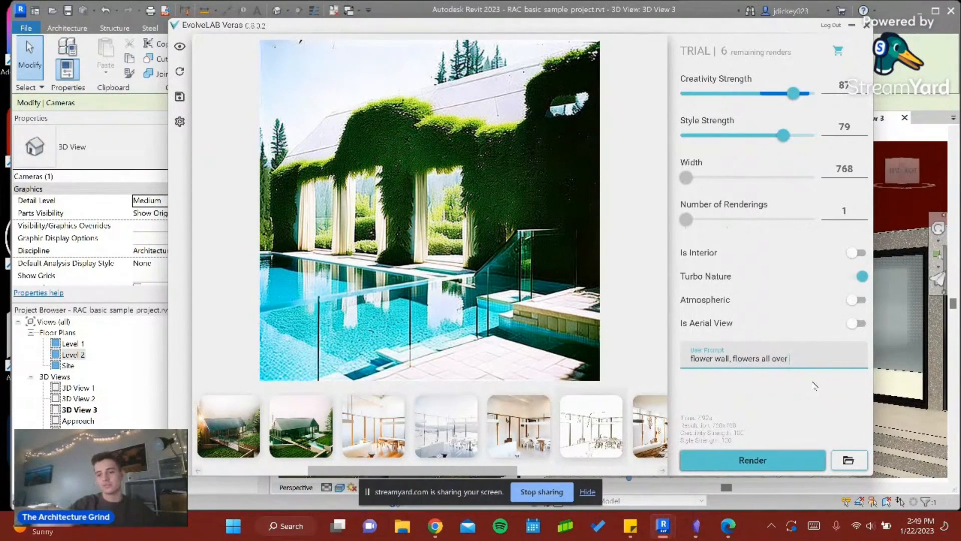
- Change the prompt to "rose flower wall, variety of flowers all over" and render the view
click(712, 358)
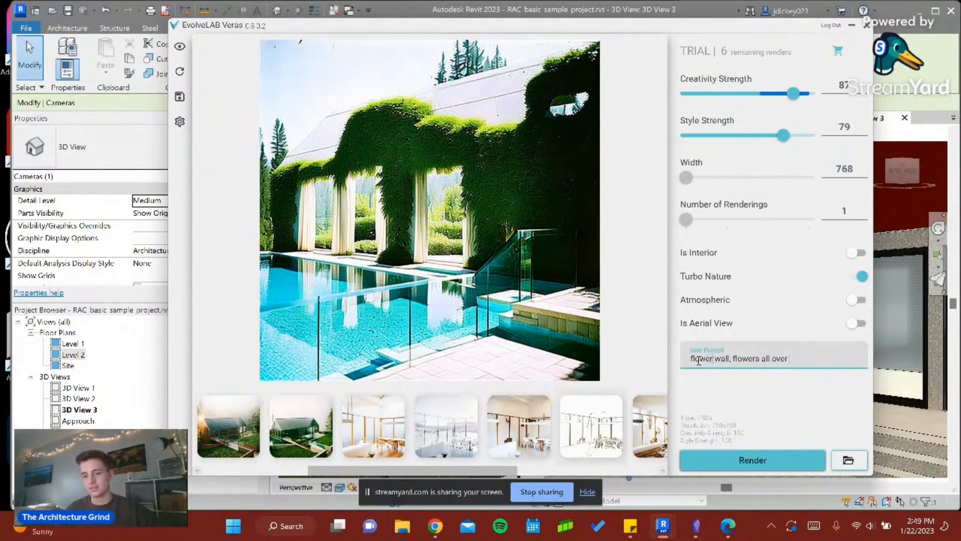
drag(702, 365, 687, 366)
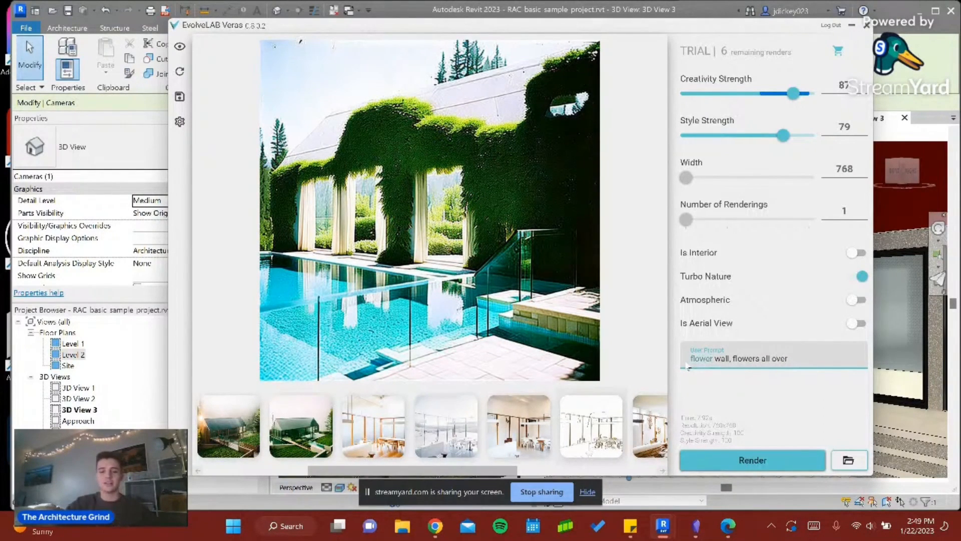
text(rose flower)
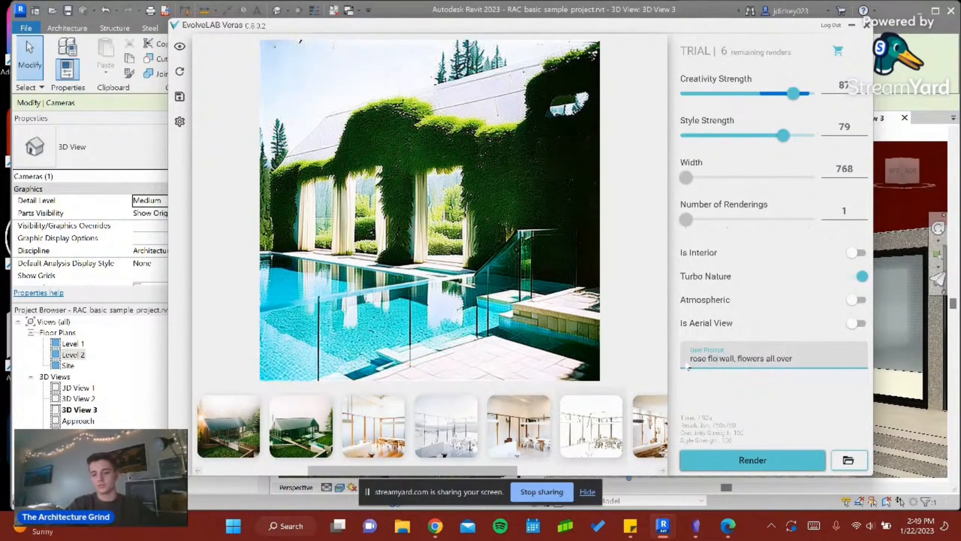
click(751, 359)
text(variety of)
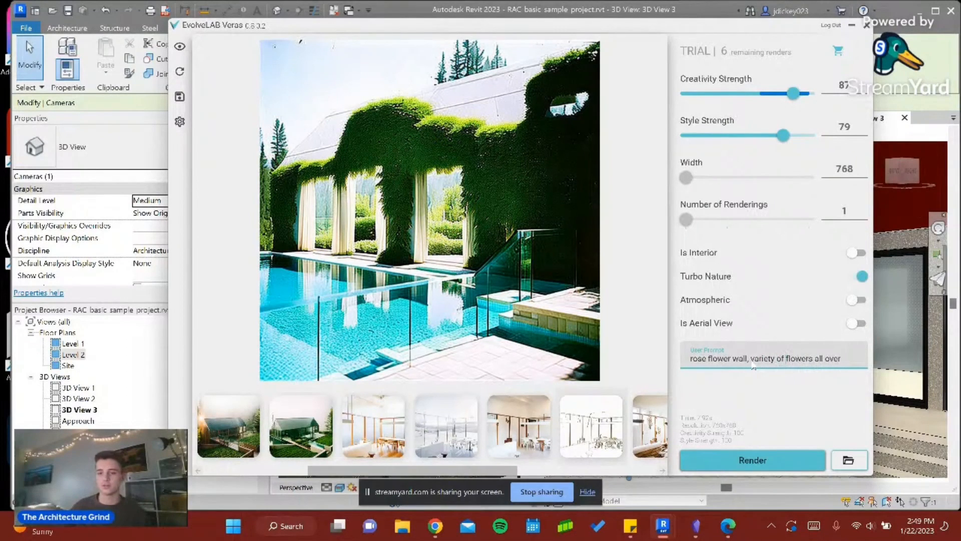
click(790, 459)
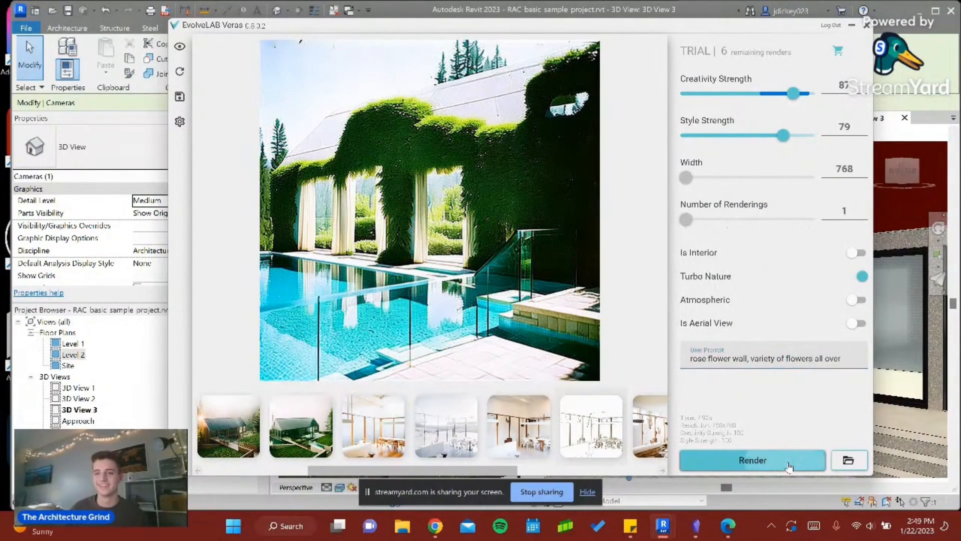
click(752, 461)
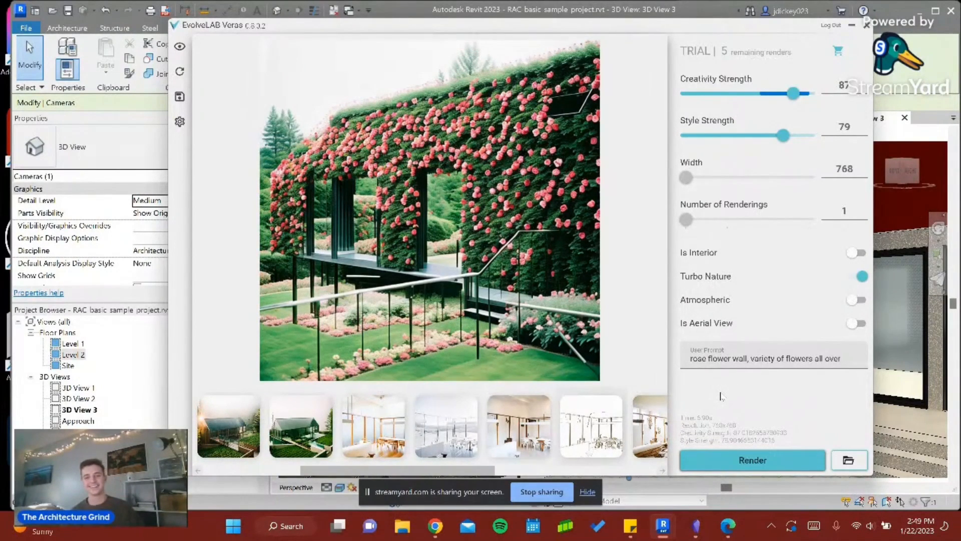
- Return to the Revit model, close the 3D View 1 view and open the Level 1 floor plan
click(845, 357)
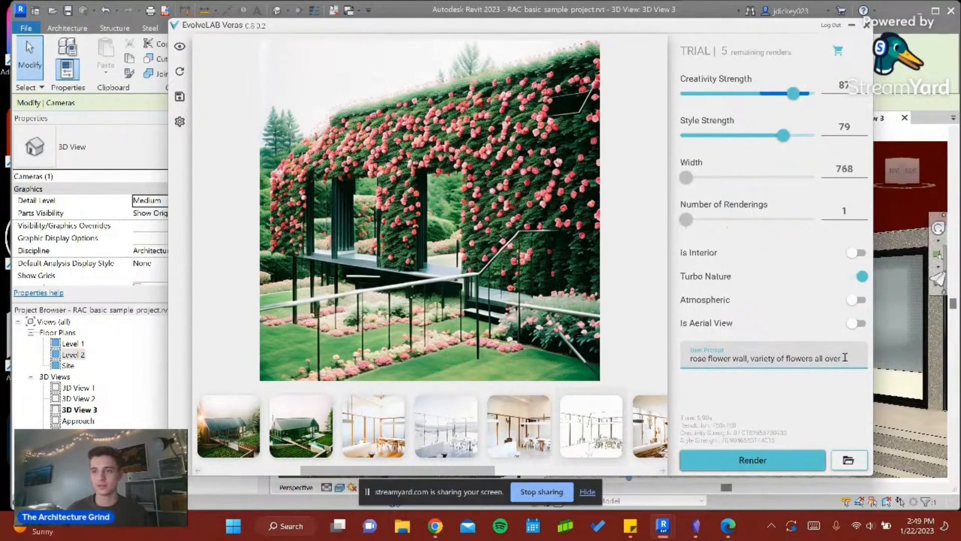
click(851, 28)
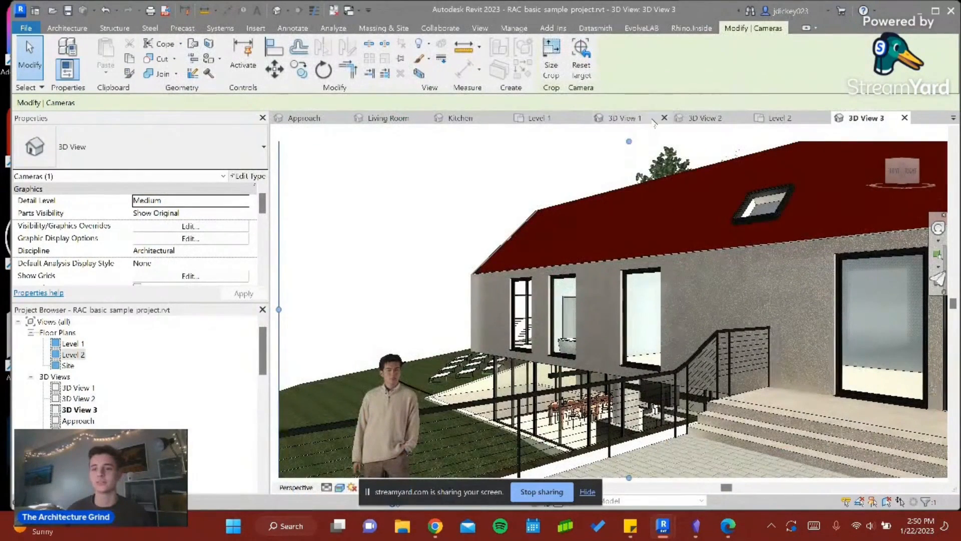
click(637, 122)
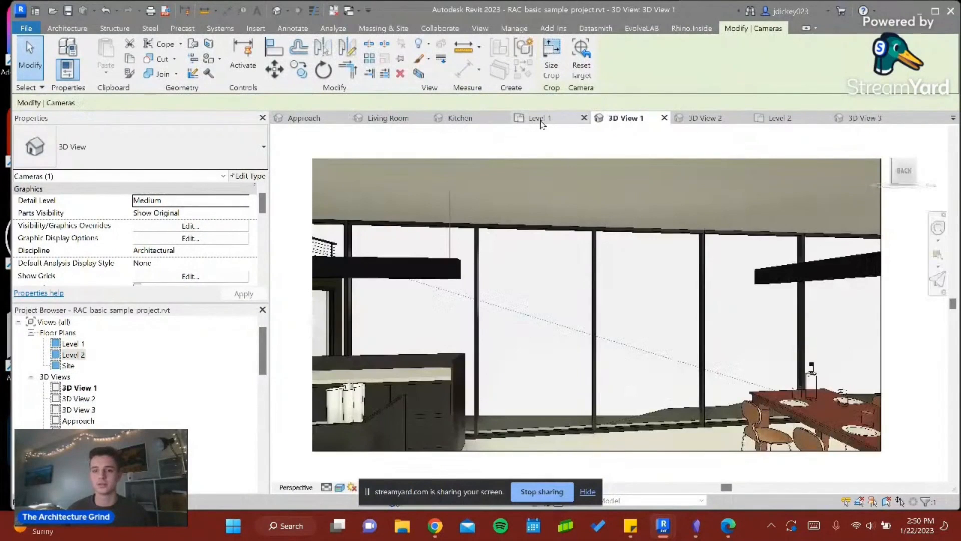
click(679, 120)
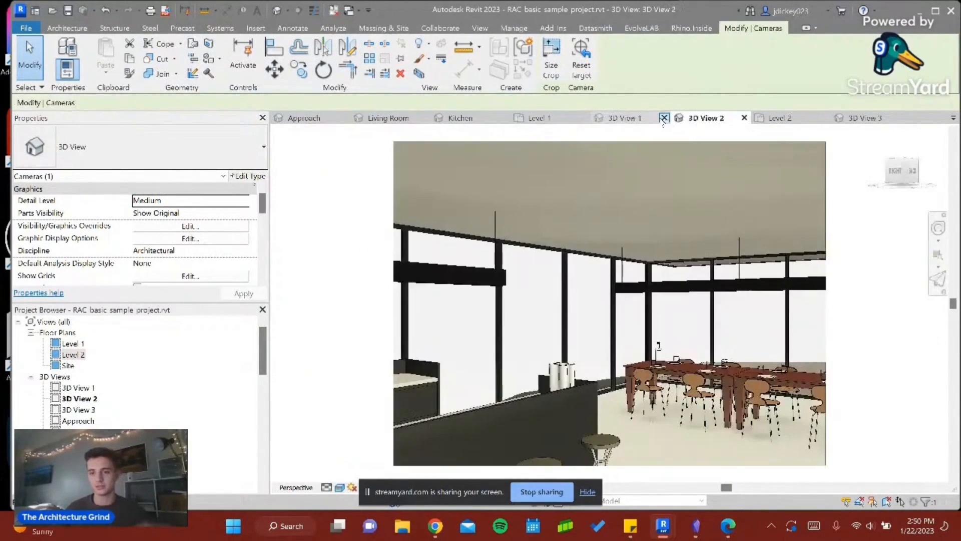
click(664, 118)
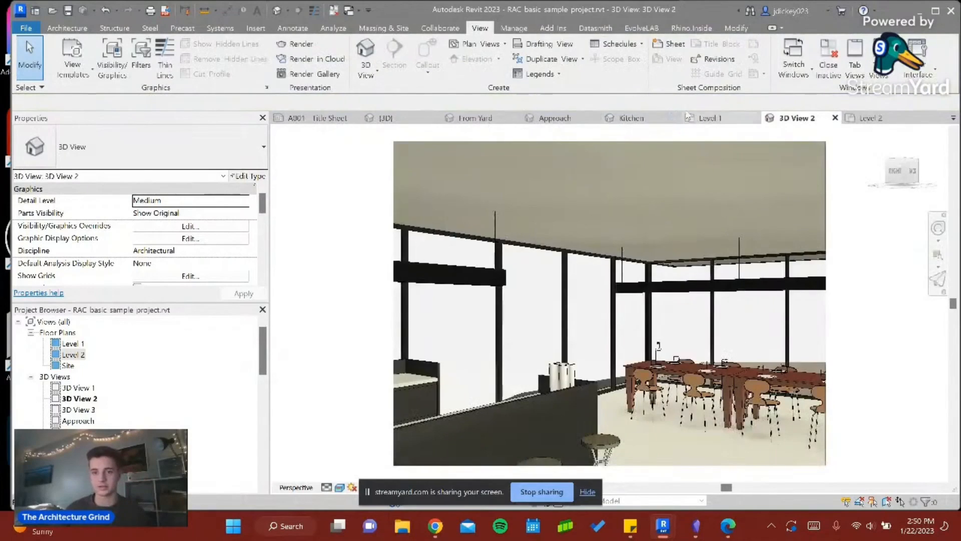
click(567, 123)
click(724, 120)
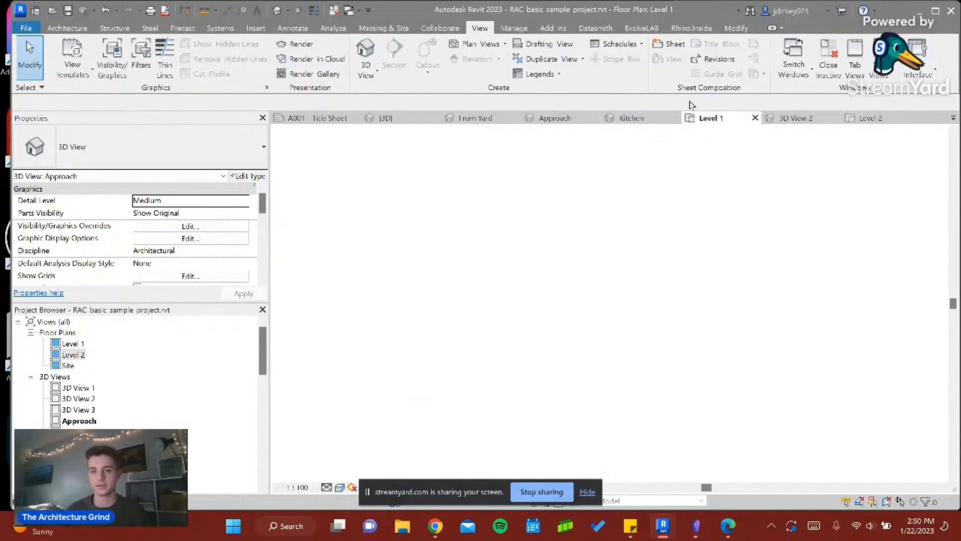
- Place a perspective camera on the Level 1 plan looking at the house exterior from its front-left side
click(376, 76)
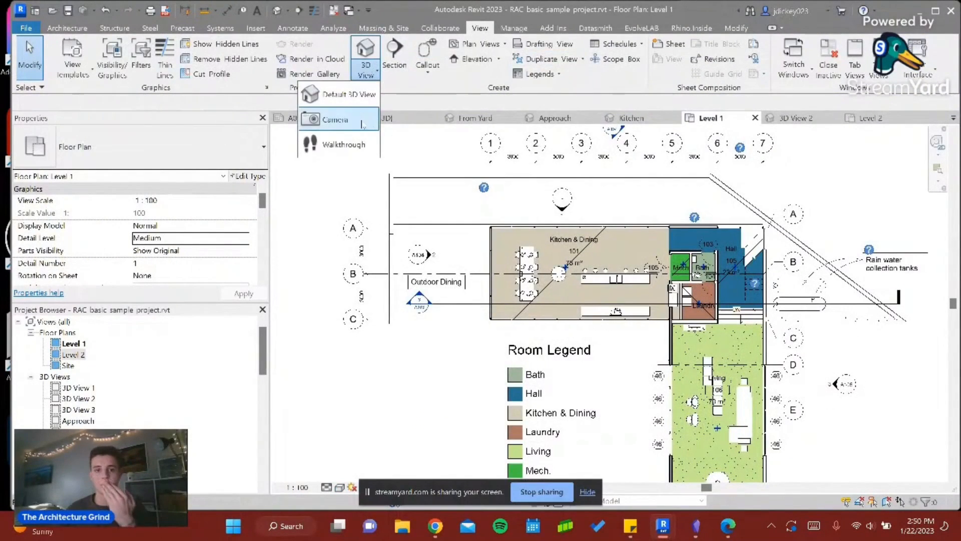
scroll(573, 197, down, 5)
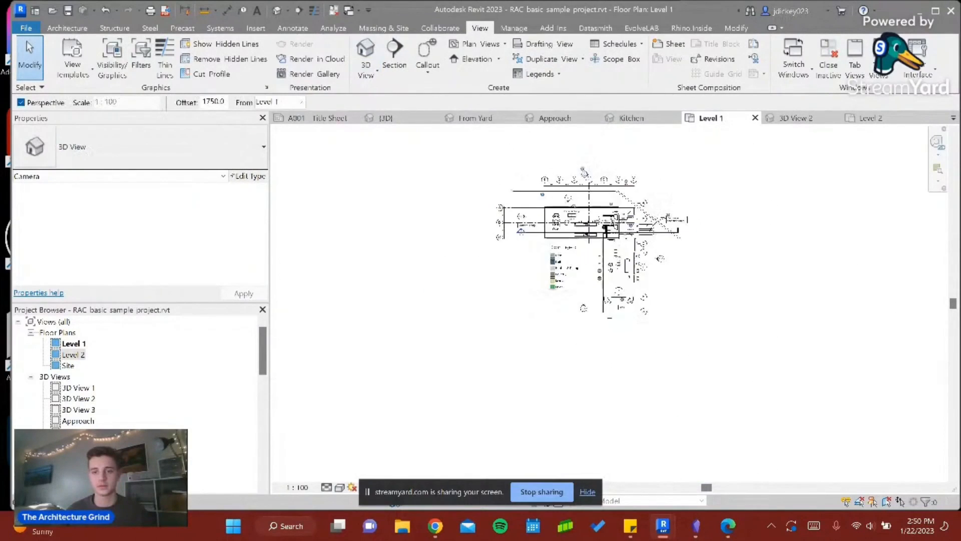
scroll(691, 197, down, 3)
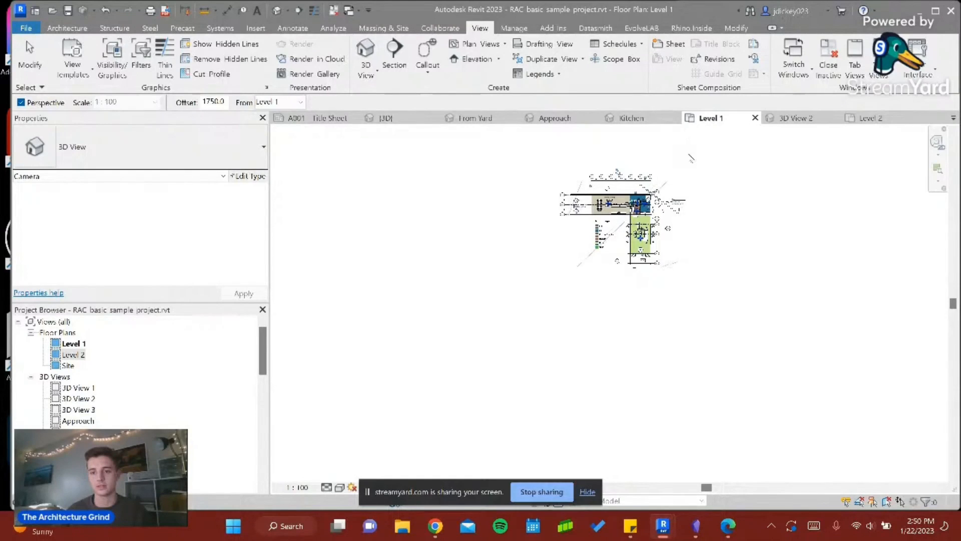
click(674, 168)
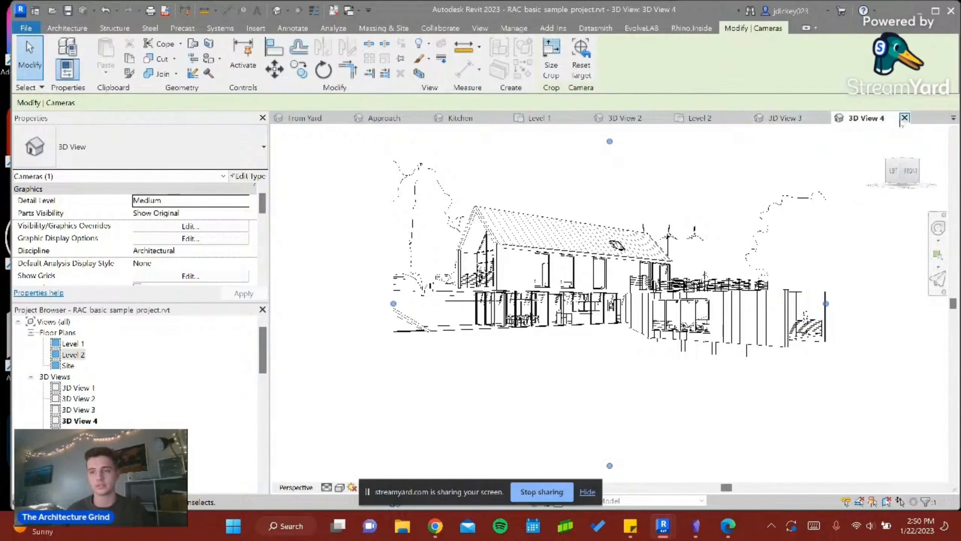
- Close the new camera view and place another camera on the Level 1 plan looking from the house's front-right side
click(905, 118)
click(560, 119)
click(705, 119)
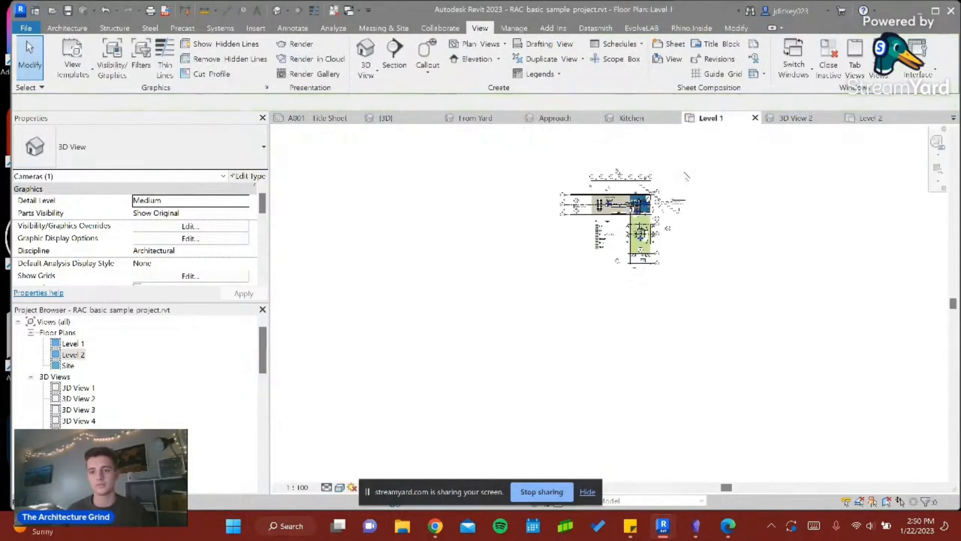
scroll(656, 184, up, 3)
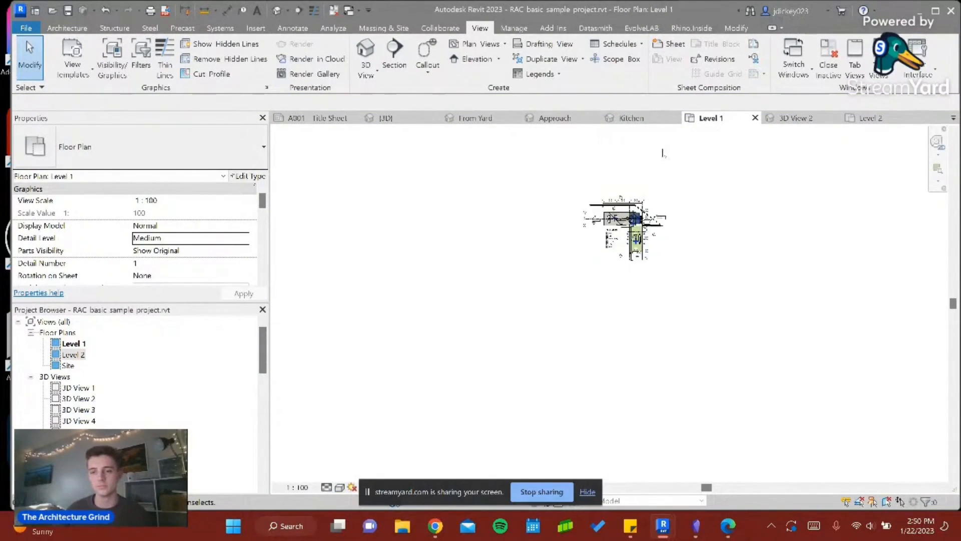
click(366, 71)
click(376, 98)
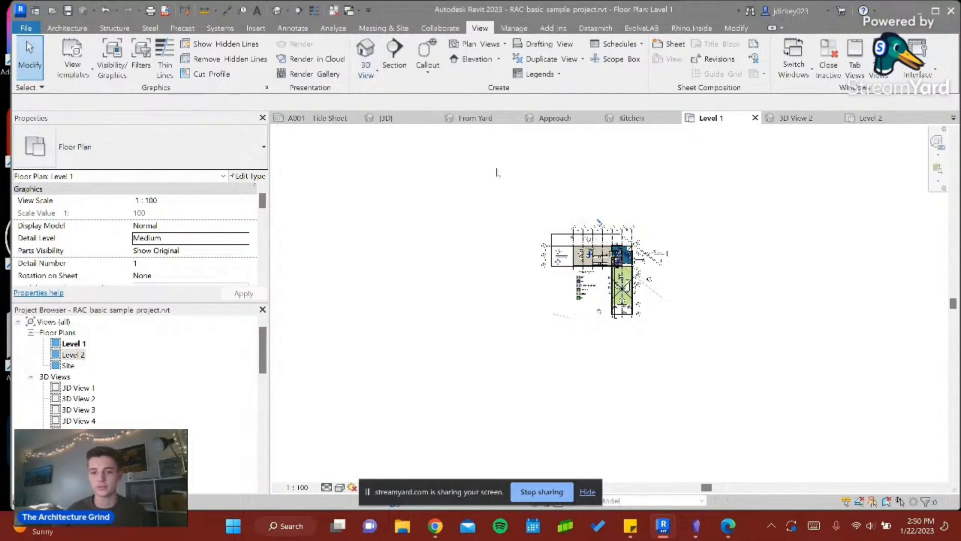
click(526, 166)
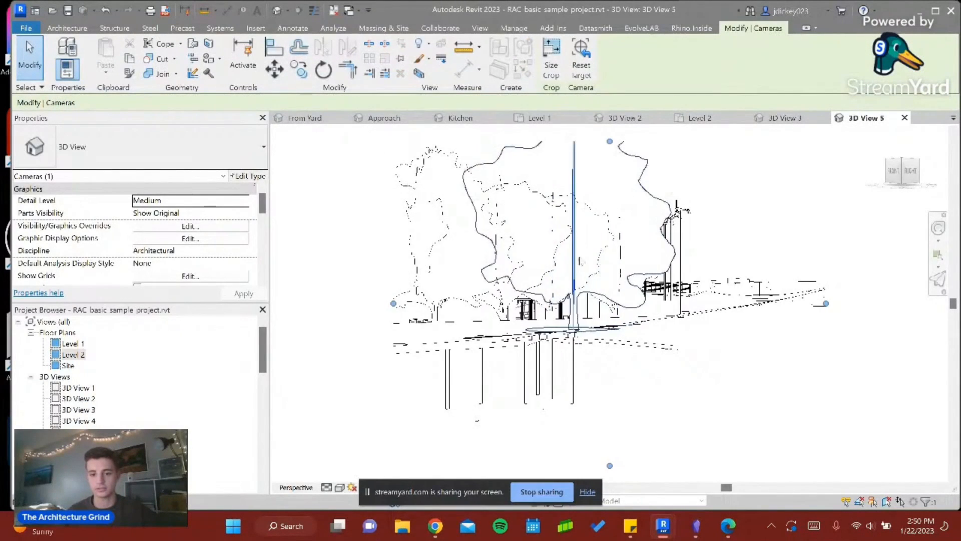
- Delete the foreground trees that block the house in the new camera view
click(575, 275)
key(Delete)
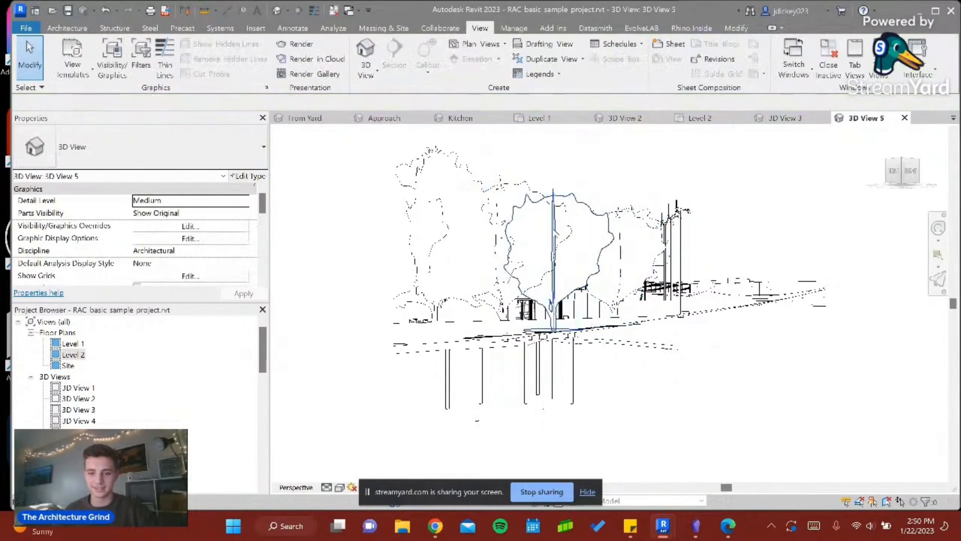
click(538, 198)
key(Delete)
click(538, 197)
key(Delete)
click(500, 212)
key(Delete)
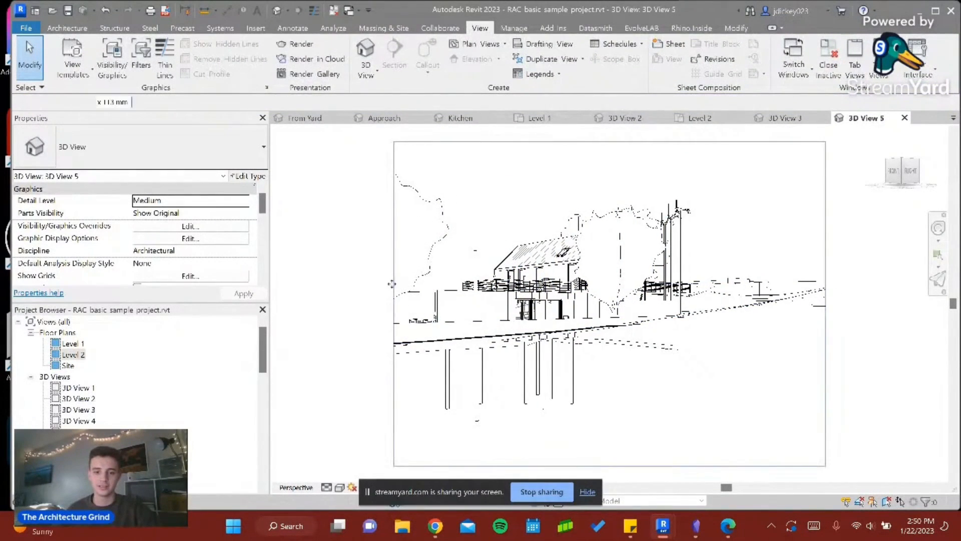
- Extend the camera view's crop region on its left side and delete the tree standing in front of the gable
click(391, 281)
drag(350, 303, 288, 277)
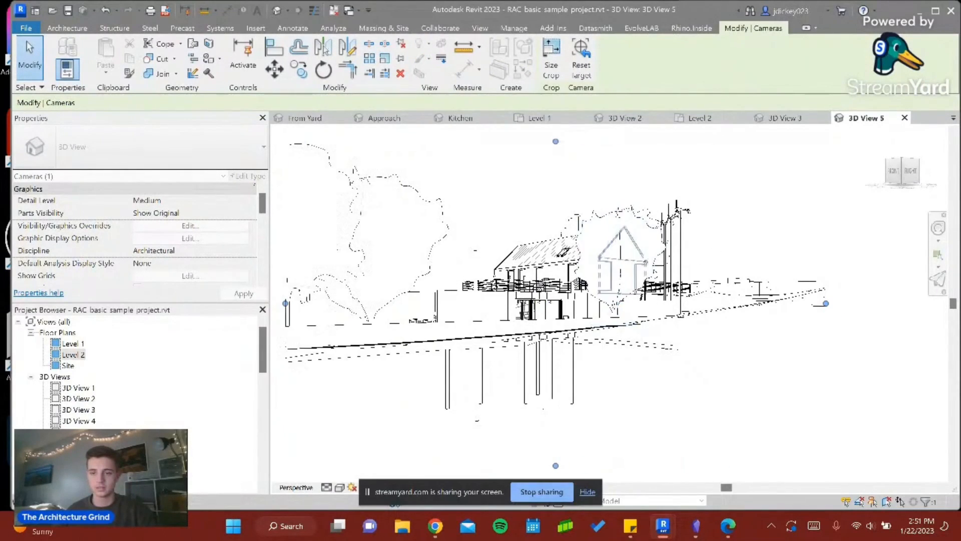
click(617, 260)
key(Escape)
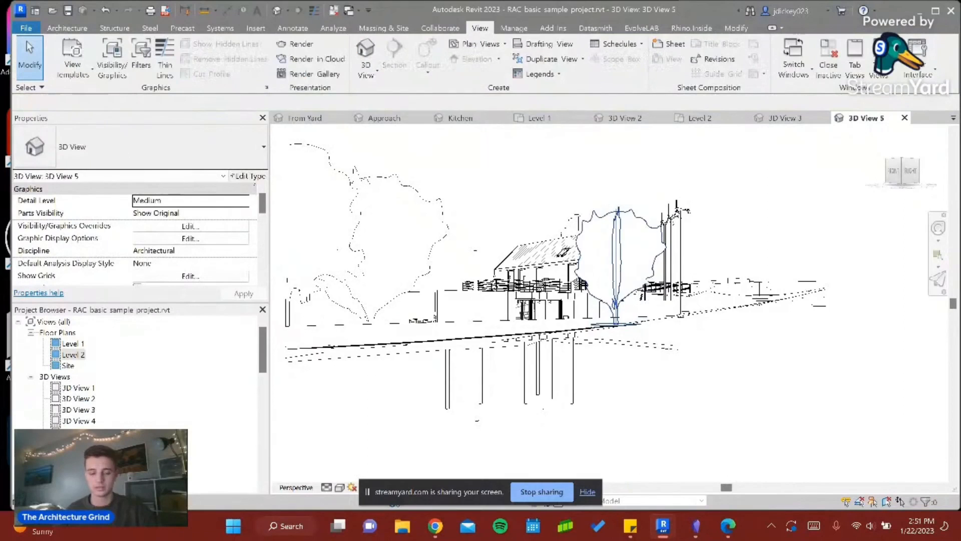
click(609, 222)
key(Escape)
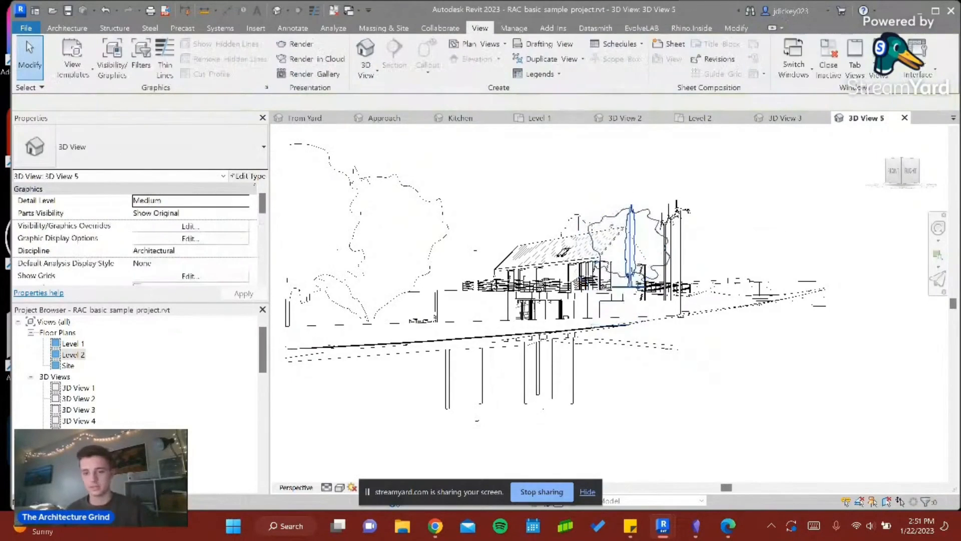
scroll(468, 248, up, 4)
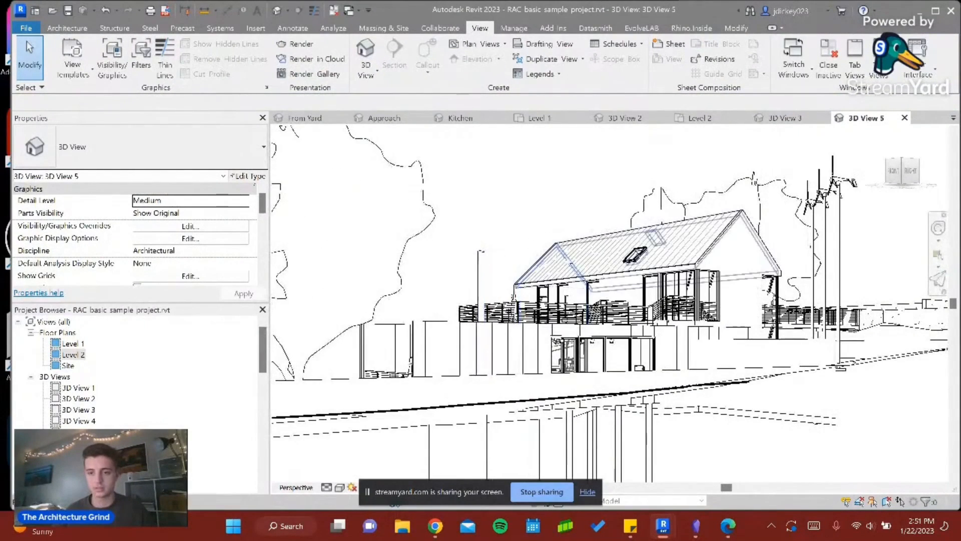
- Refresh the Veras preview with the new camera view, and return to Revit to set that view's visual style to Realistic
mouse_move(663, 525)
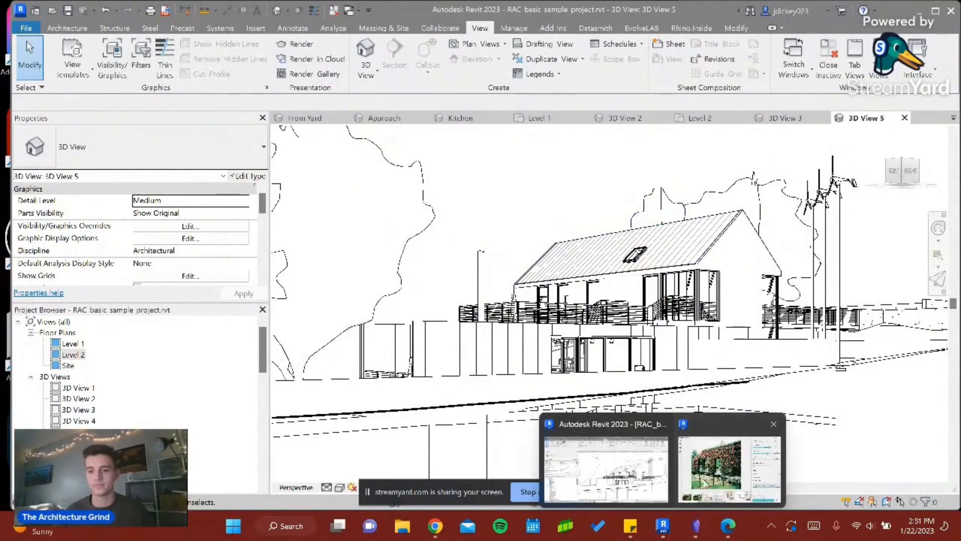
click(706, 473)
click(179, 48)
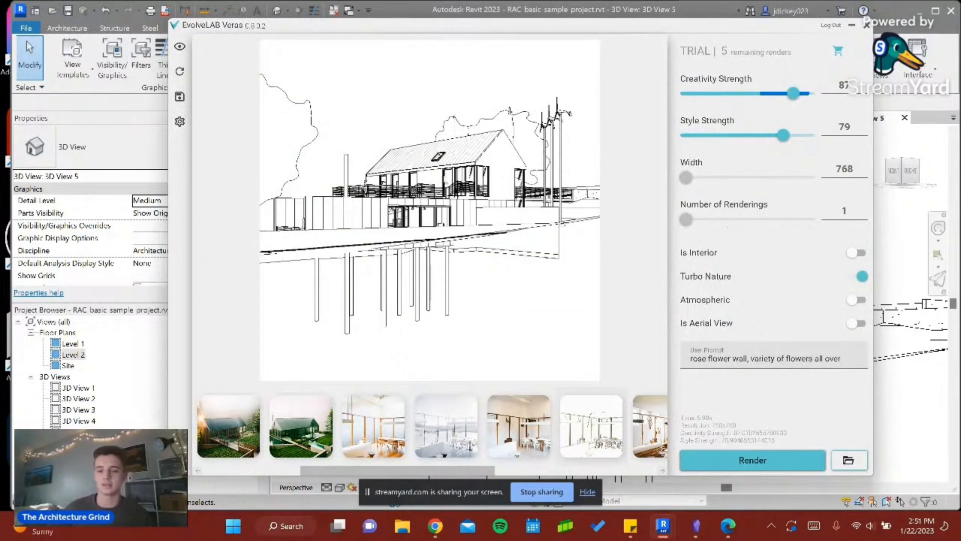
click(852, 25)
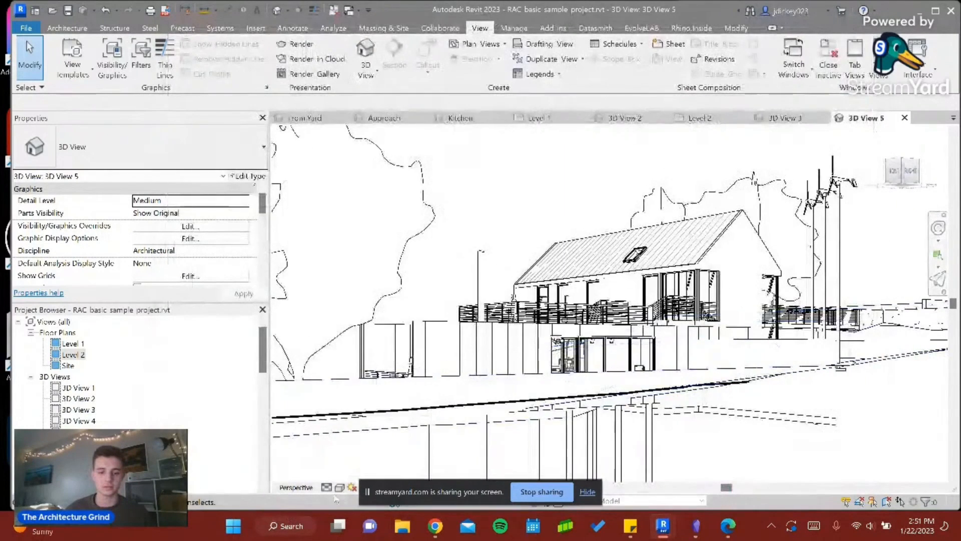
click(339, 487)
click(367, 477)
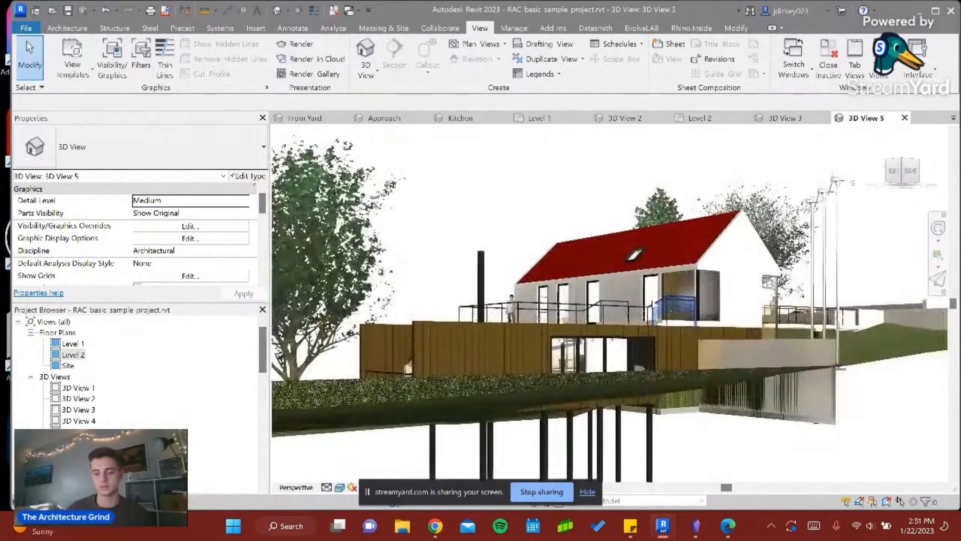
- Raise the lower edge of the camera view's crop region to hide the columns below the terrain, and switch to Veras to refresh its preview
scroll(659, 311, down, 3)
click(648, 407)
drag(642, 408, 642, 331)
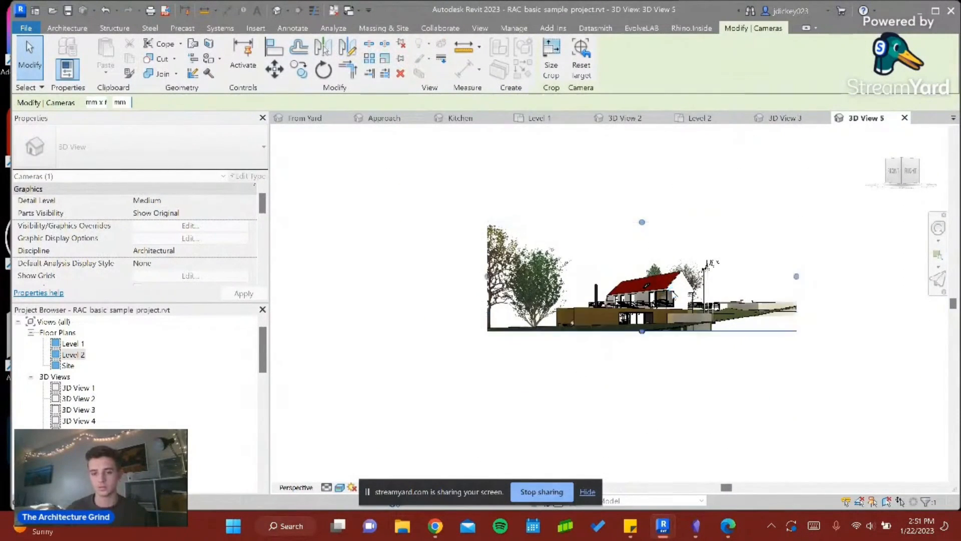
scroll(671, 287, up, 3)
mouse_move(663, 525)
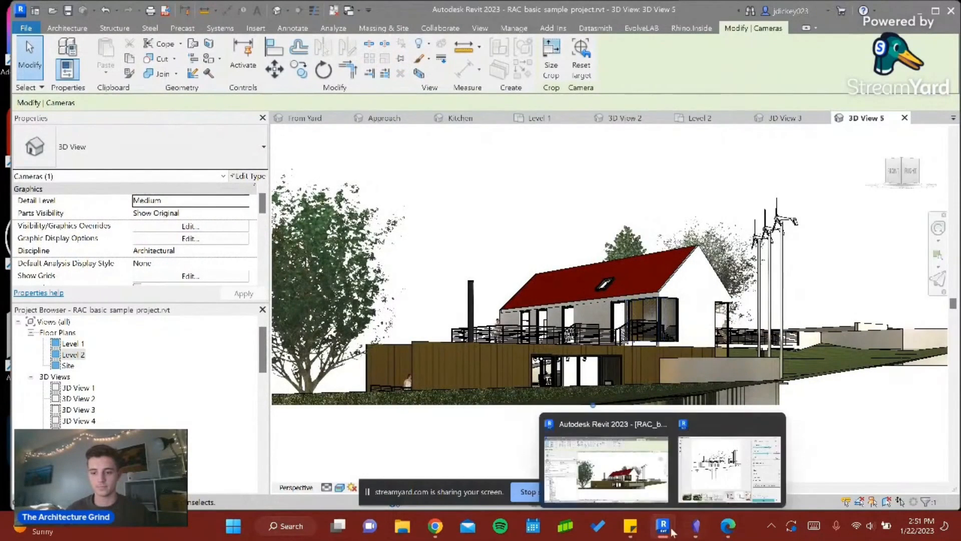
click(728, 463)
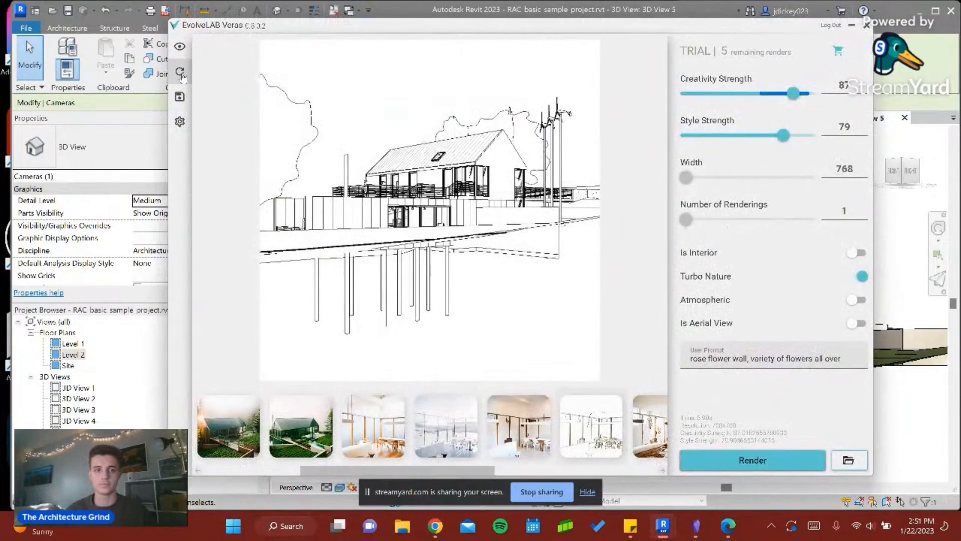
- Replace the Veras user prompt with "brutilist design, concrete scupltures, water fountain"
key(ctrl+a)
key(BackSpace)
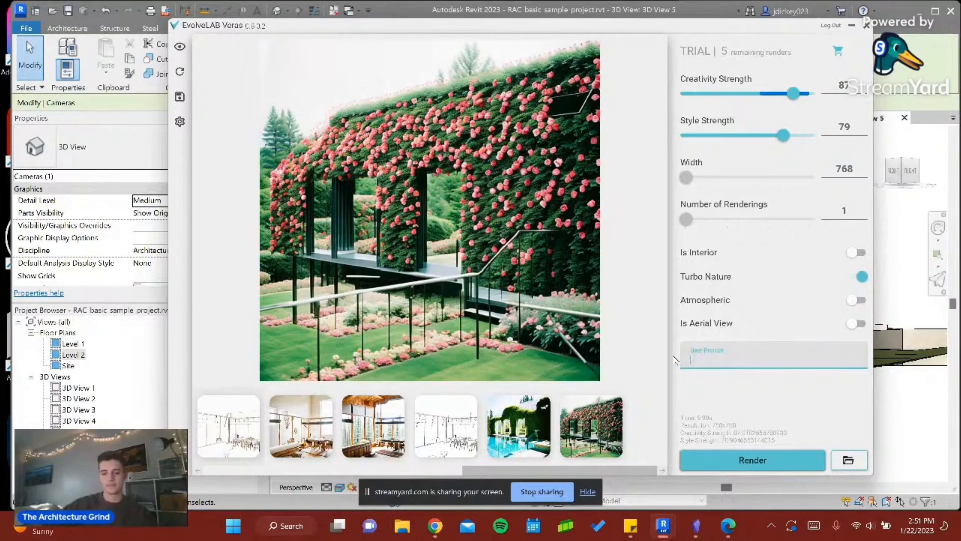
text(brut)
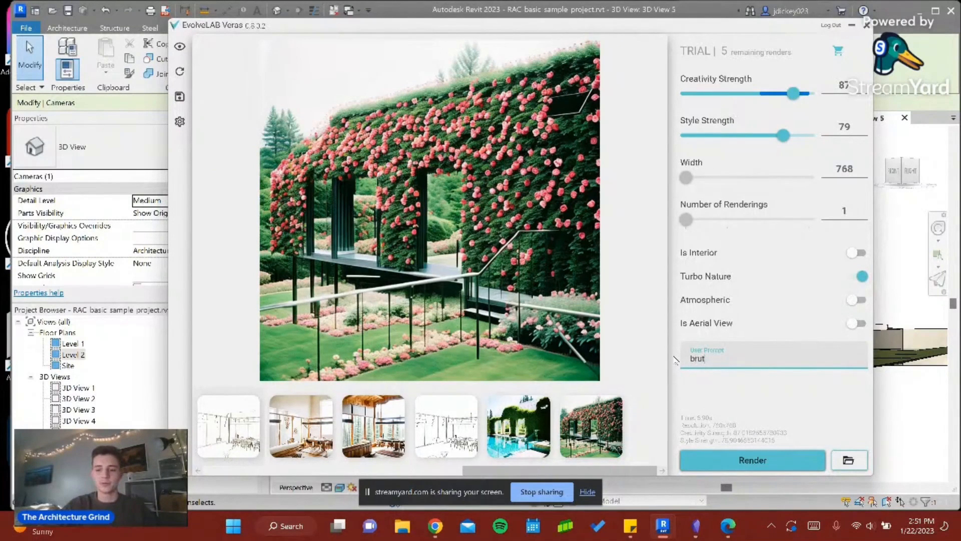
text(i)
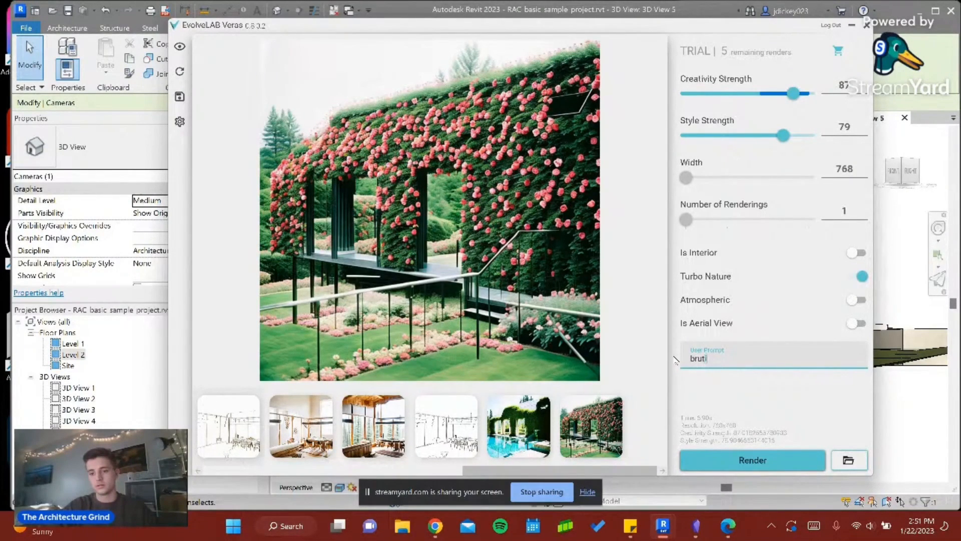
text(listlist design, )
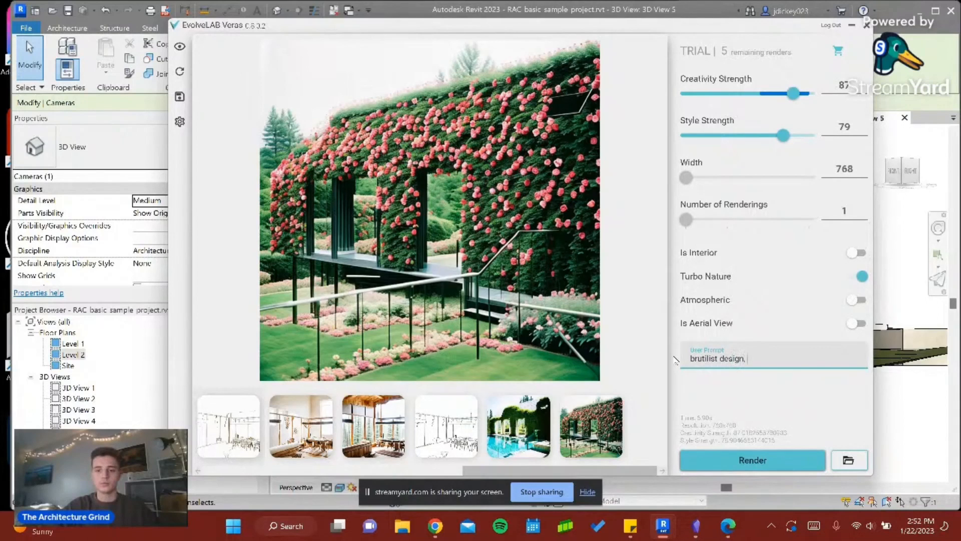
text(concrete)
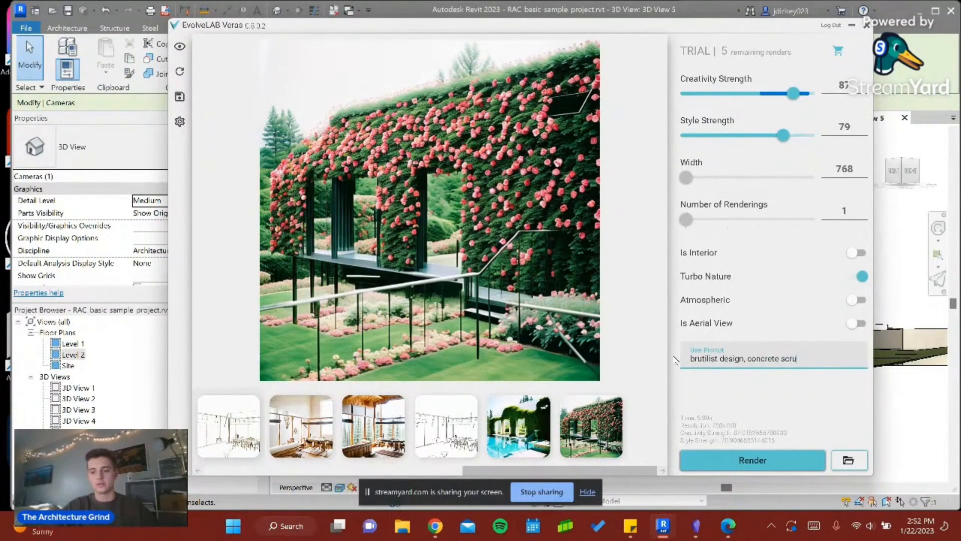
text( s)
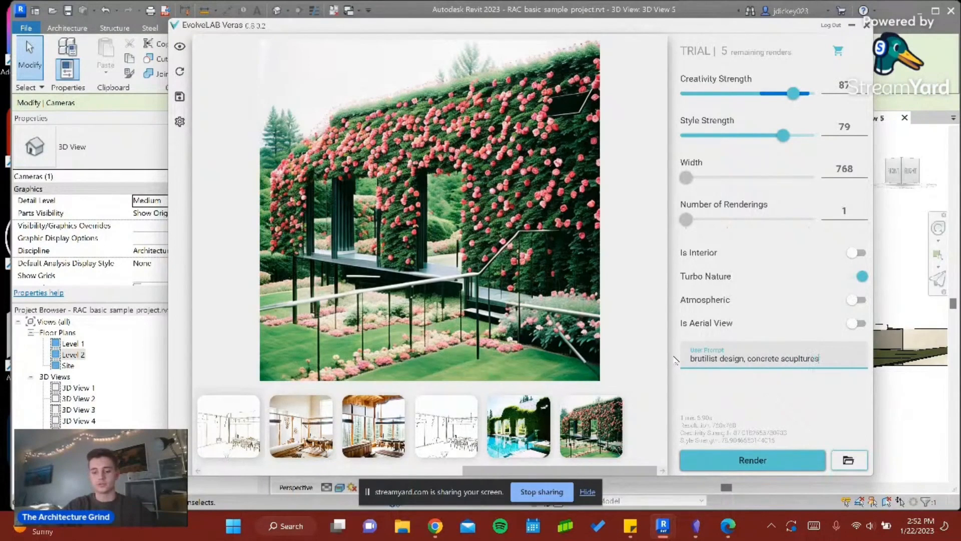
text(cupltures, water fountain)
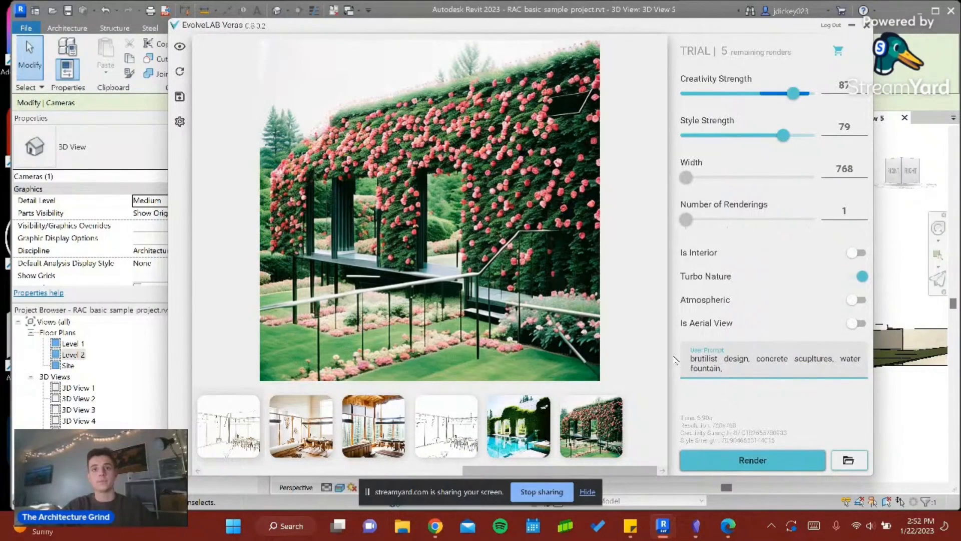
text(, foogt)
- Extend the user prompt with "foggy night sky, ambient light"
key(BackSpace)
key(BackSpace)
key(BackSpace)
text(g)
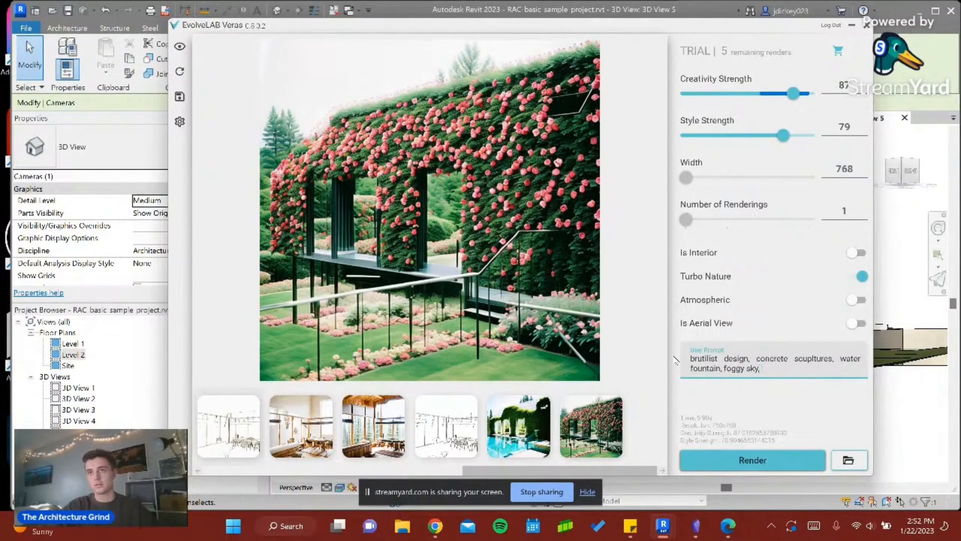
text(gy night)
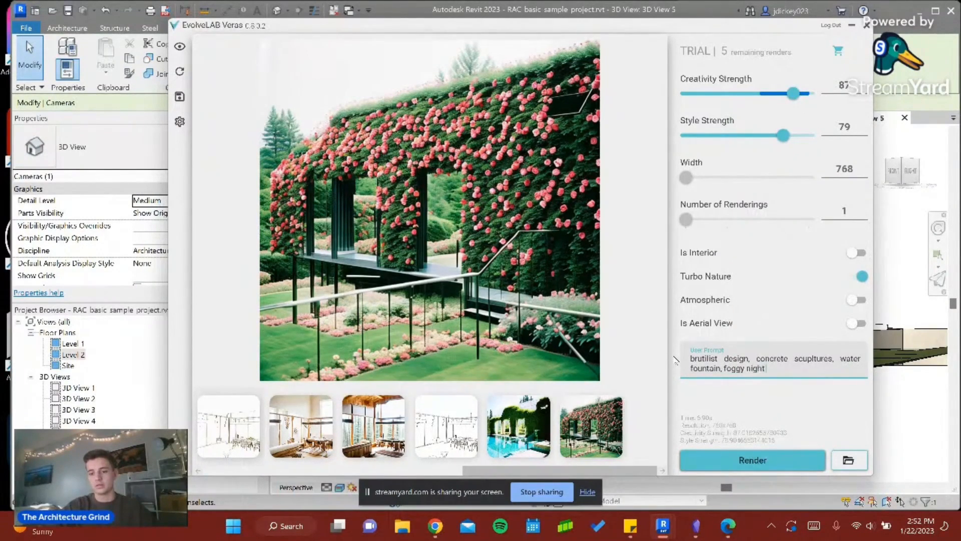
text( sky, ambe)
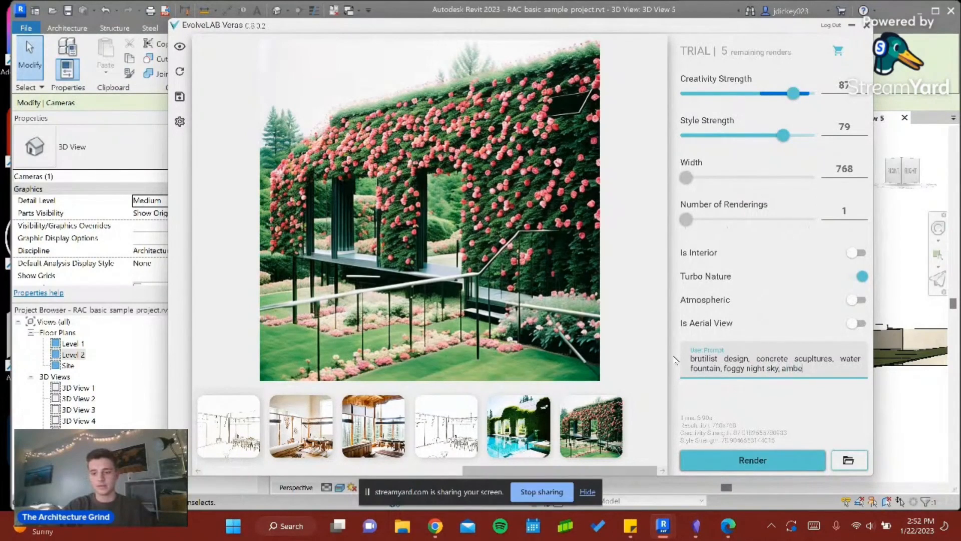
key(BackSpace)
text(ient light)
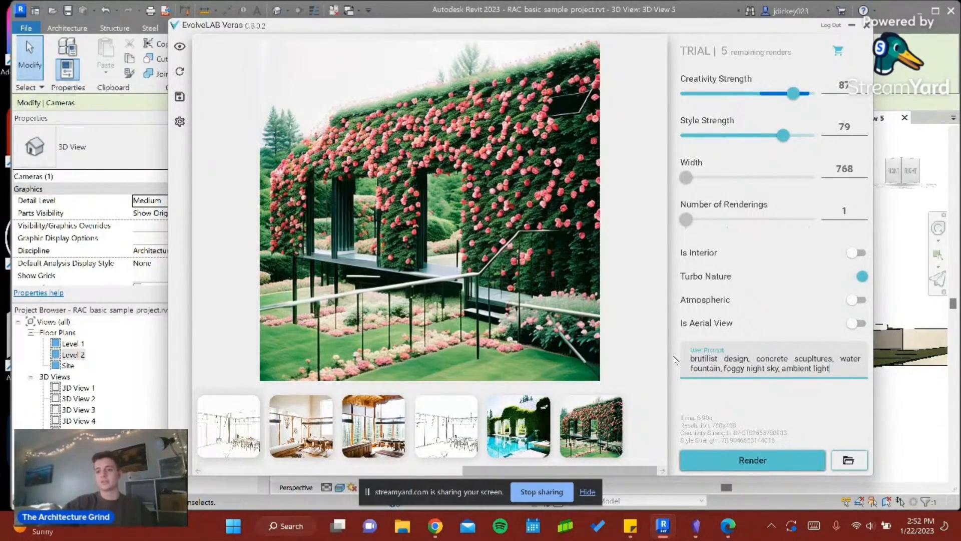
- Enable Atmospheric instead of Turbo Nature and render the camera view with the brutalist prompt
click(853, 299)
click(857, 276)
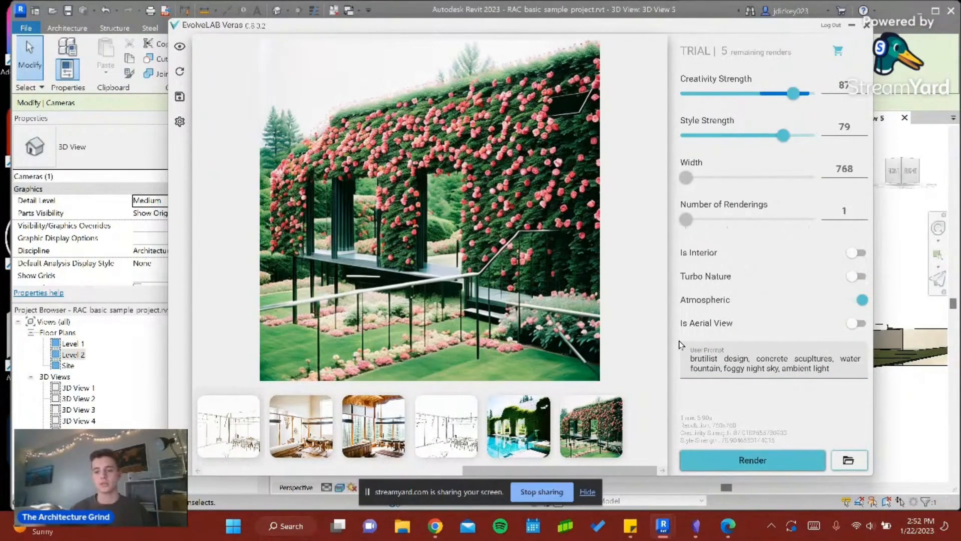
click(785, 466)
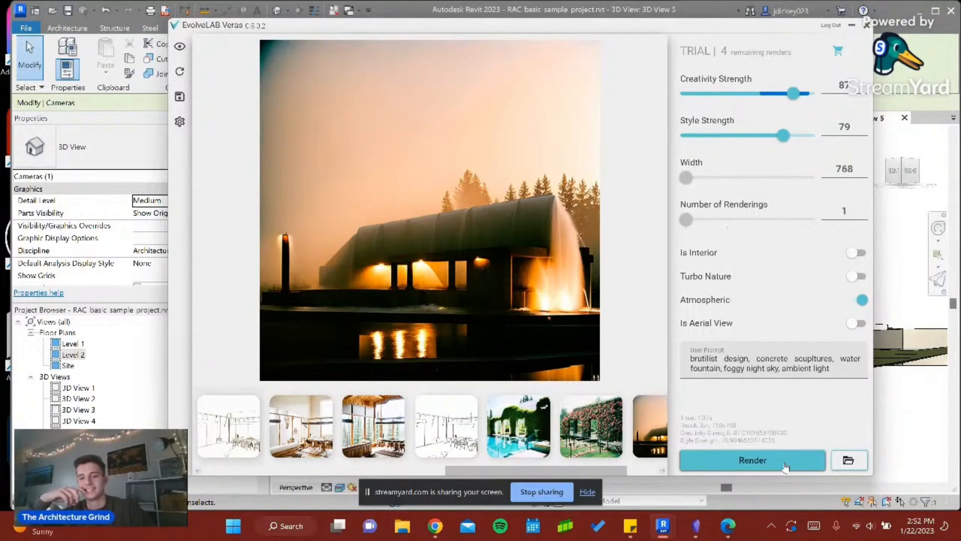
- Correct the prompt's first word to "brutalist", and set Creativity Strength to 70 and Style Strength to 81
click(738, 364)
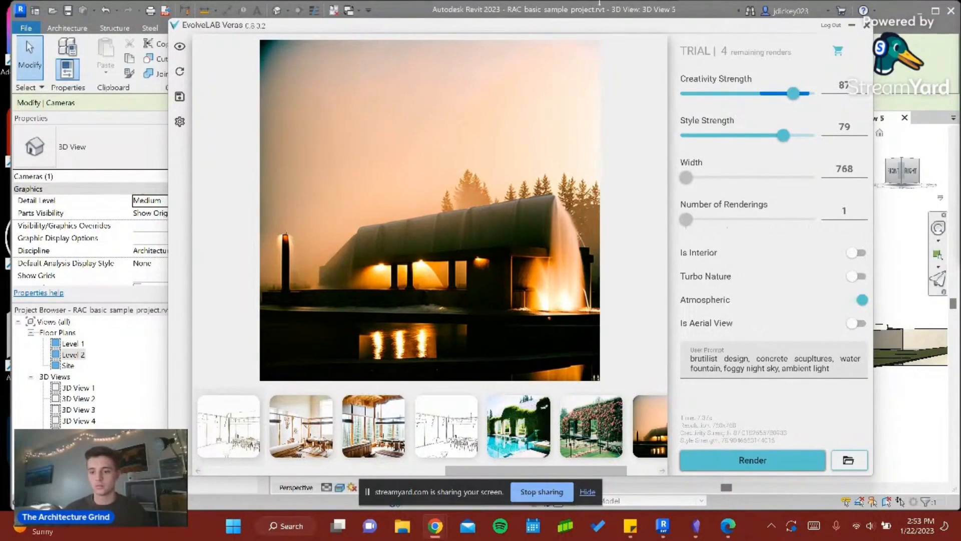
click(708, 354)
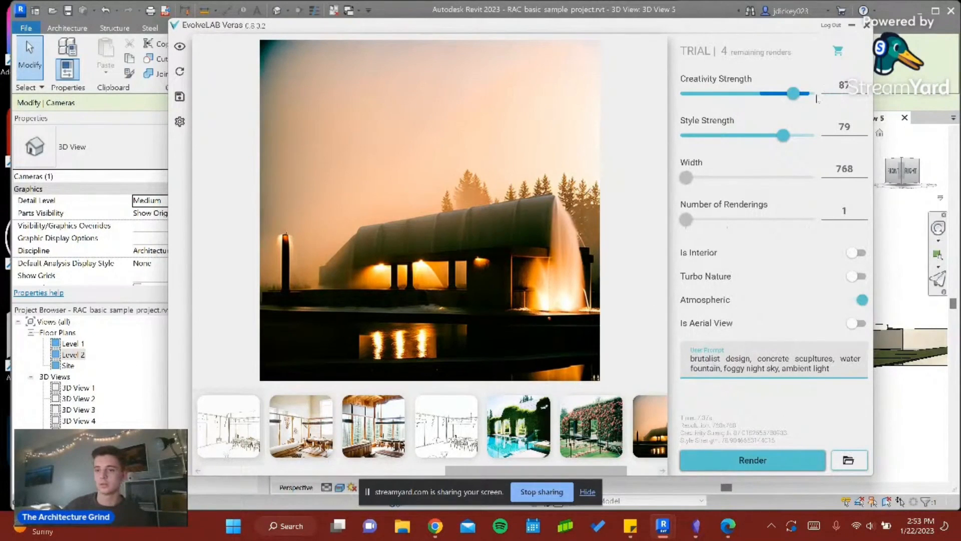
drag(794, 93, 788, 94)
drag(783, 135, 809, 135)
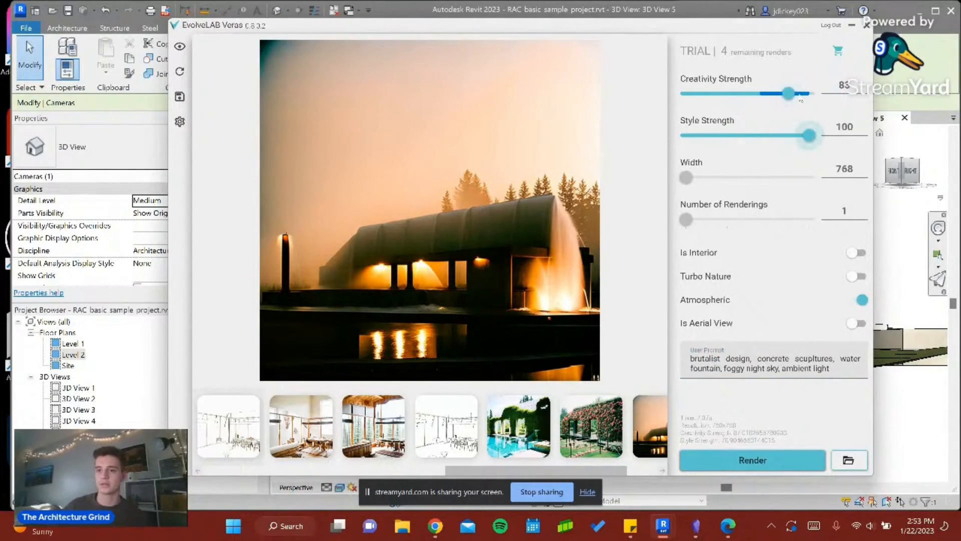
drag(789, 93, 776, 94)
drag(807, 135, 786, 136)
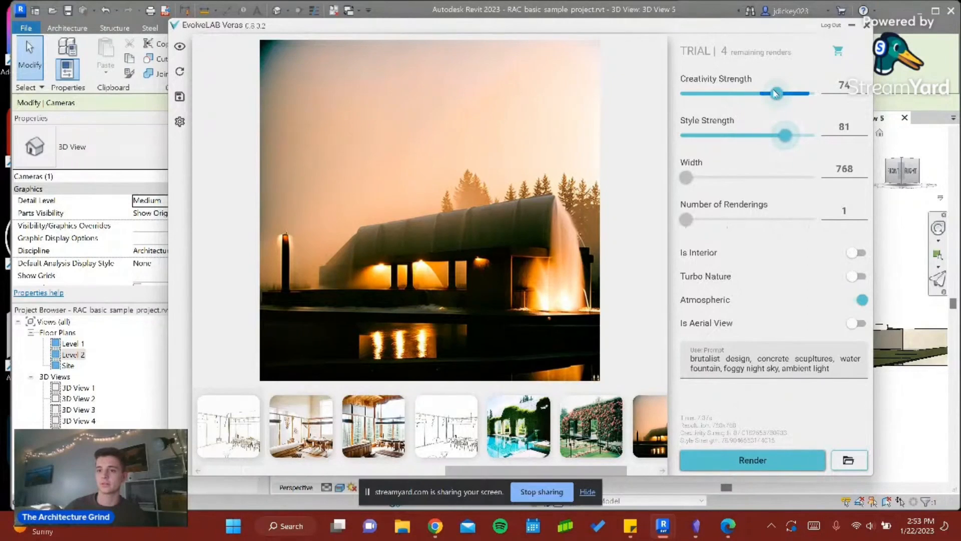
drag(776, 94, 772, 93)
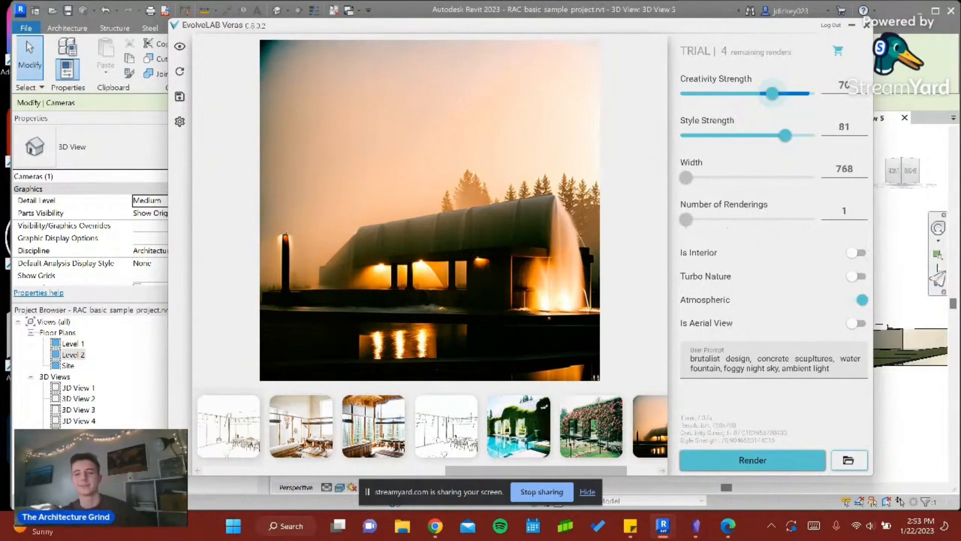
- Remove "foggy" from the prompt's night sky description and render the camera view again
click(760, 460)
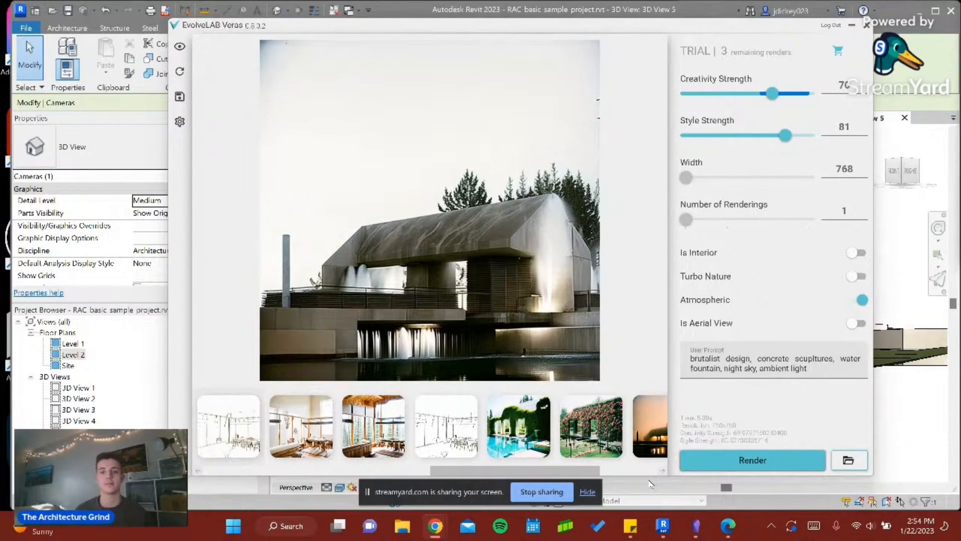
mouse_move(707, 349)
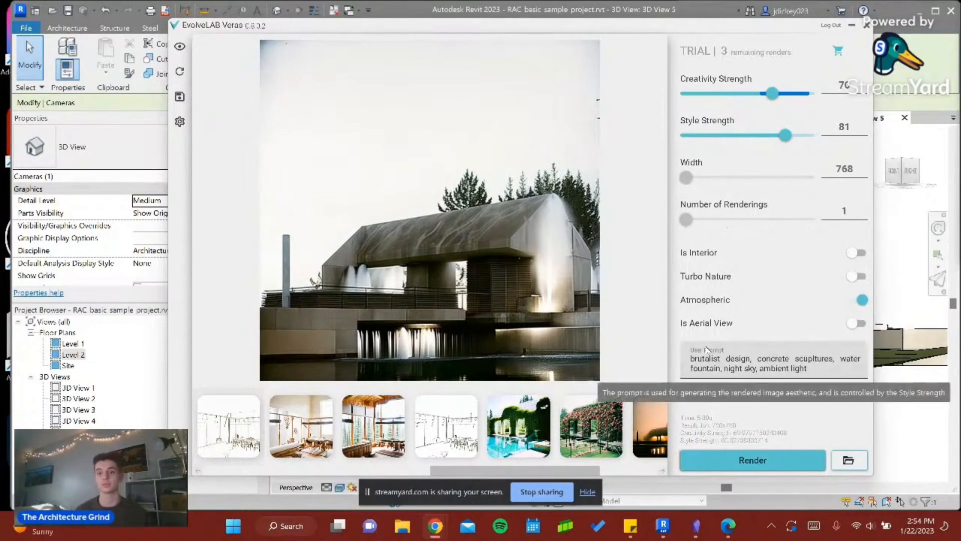